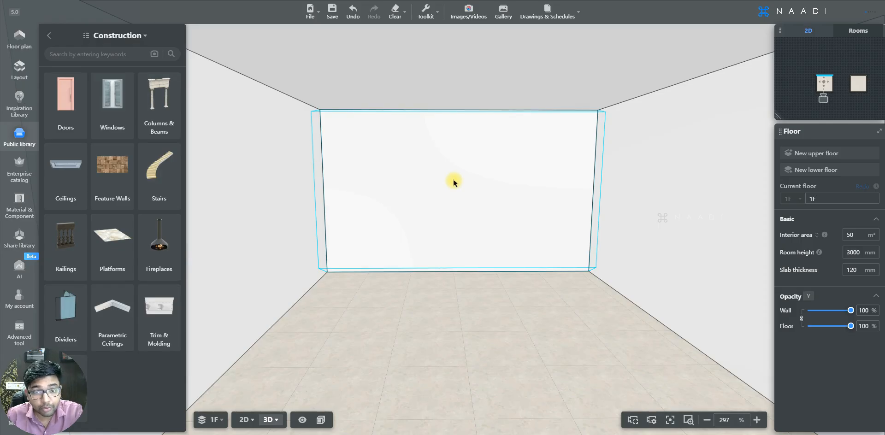
Browse the Feature Walls models in the construction library
left_click(115, 171)
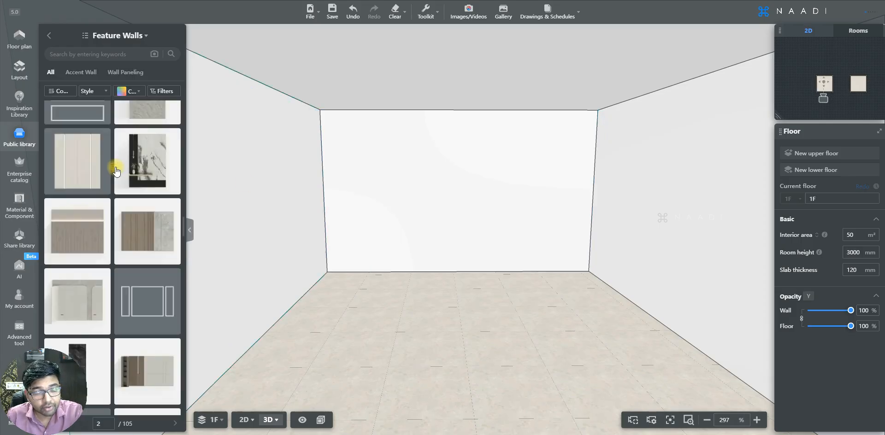
scroll(131, 178, "down", 10)
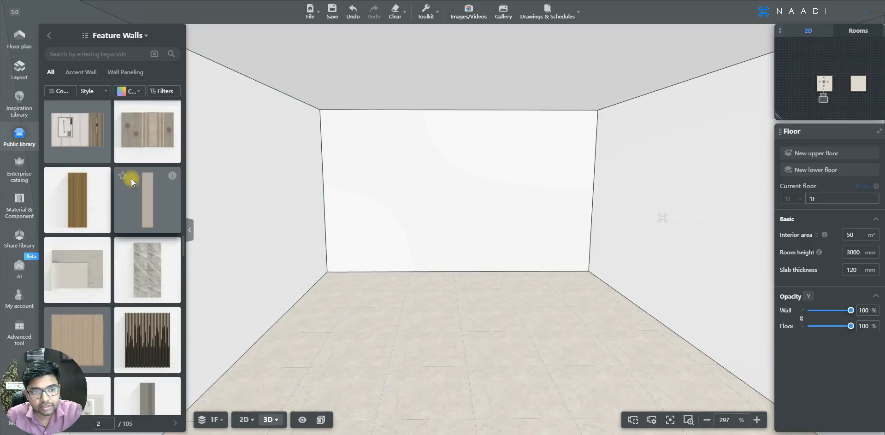
scroll(131, 178, "down", 6)
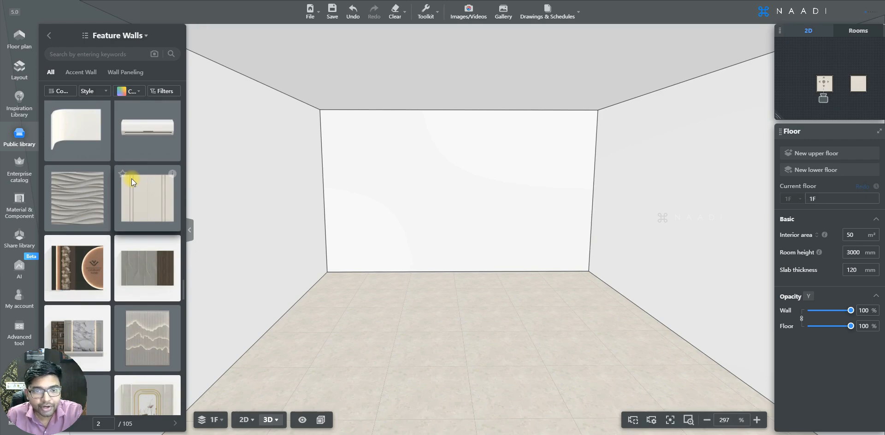
scroll(132, 178, "down", 5)
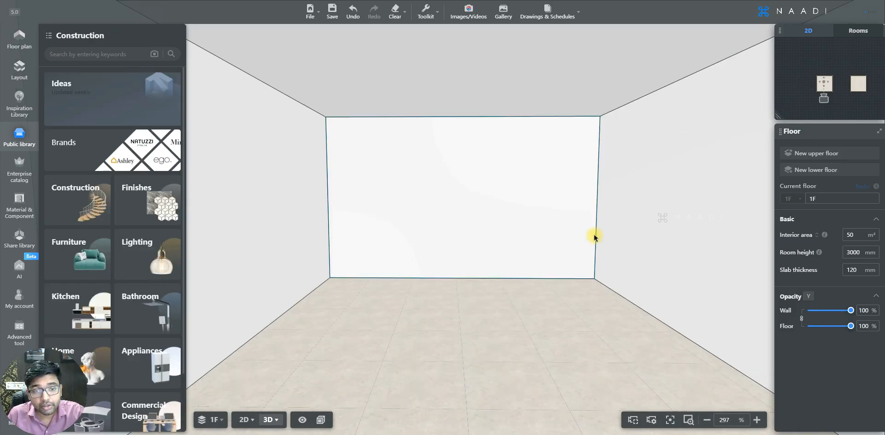
Open the room's back wall in the Wall Editor
left_click(471, 192)
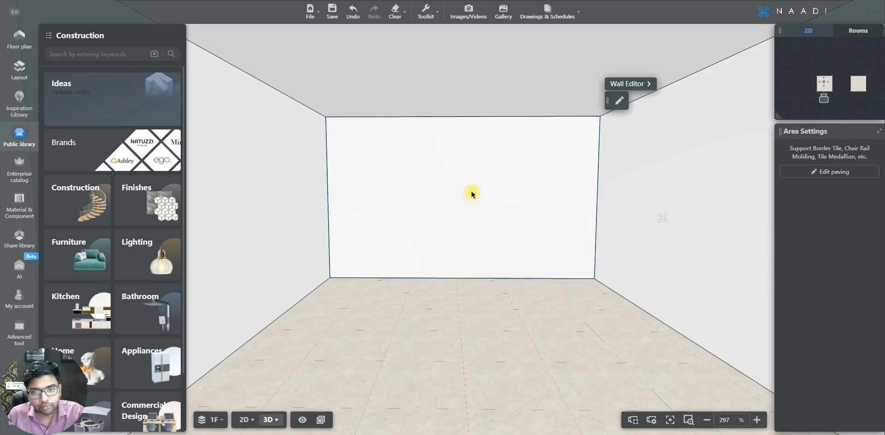
left_click(638, 85)
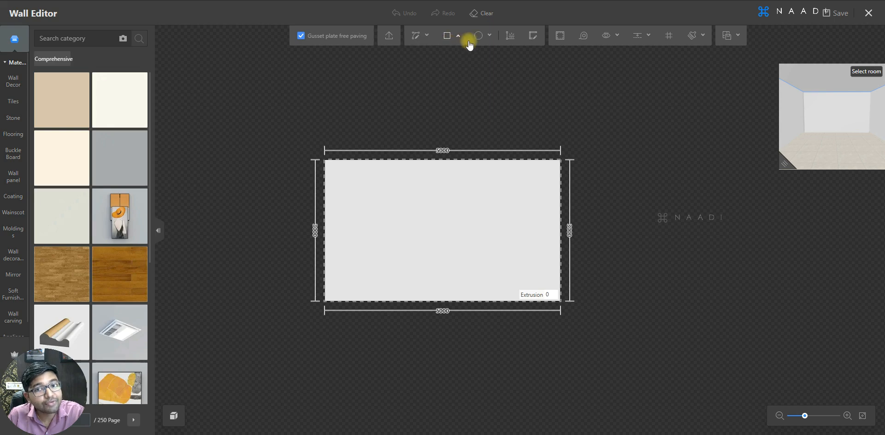
mouse_move(468, 44)
mouse_move(429, 40)
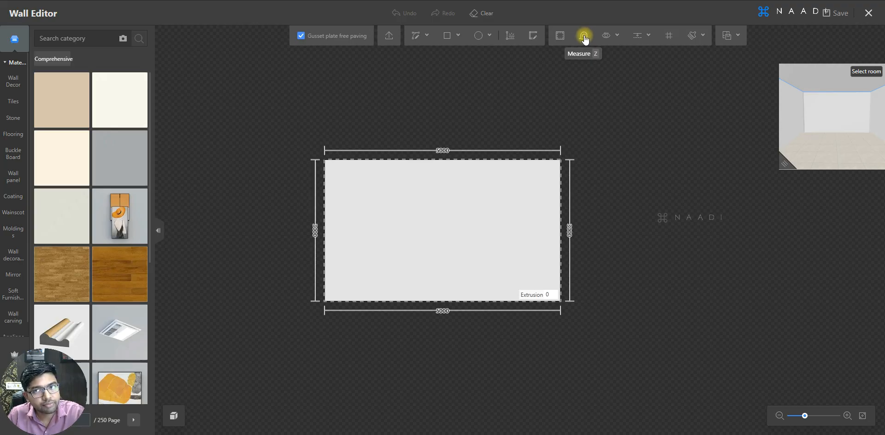
left_click(642, 40)
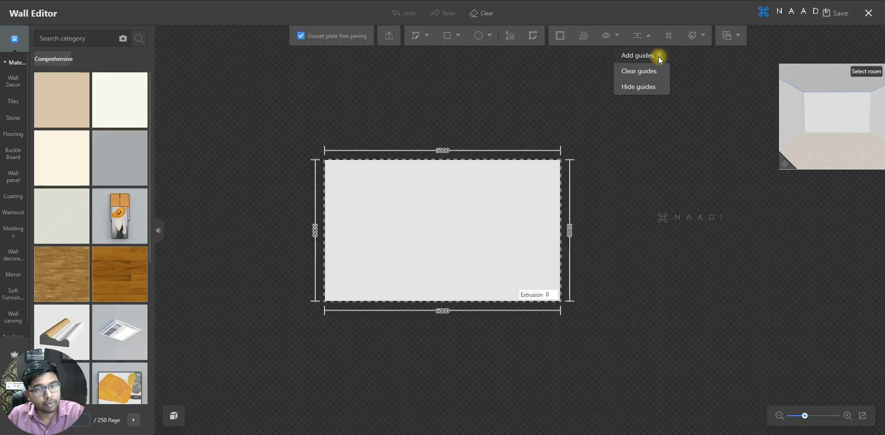
left_click(637, 73)
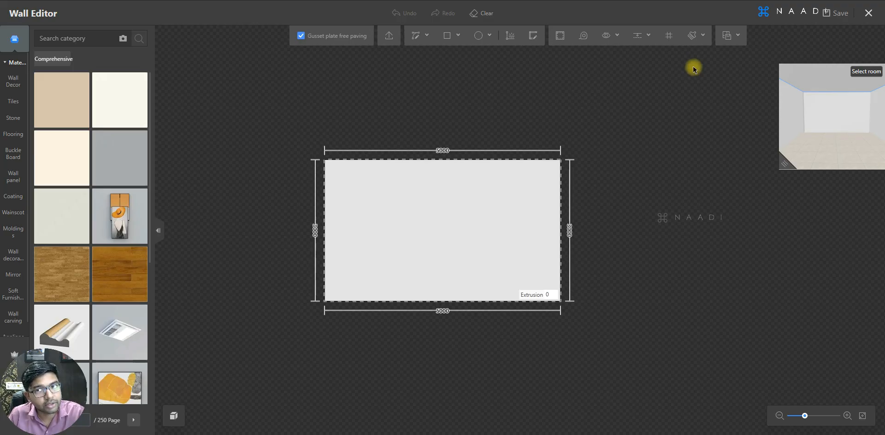
left_click(725, 41)
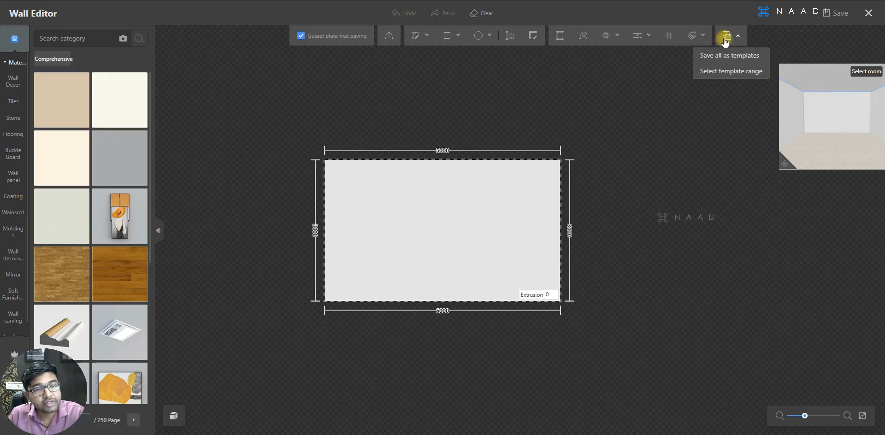
left_click(727, 42)
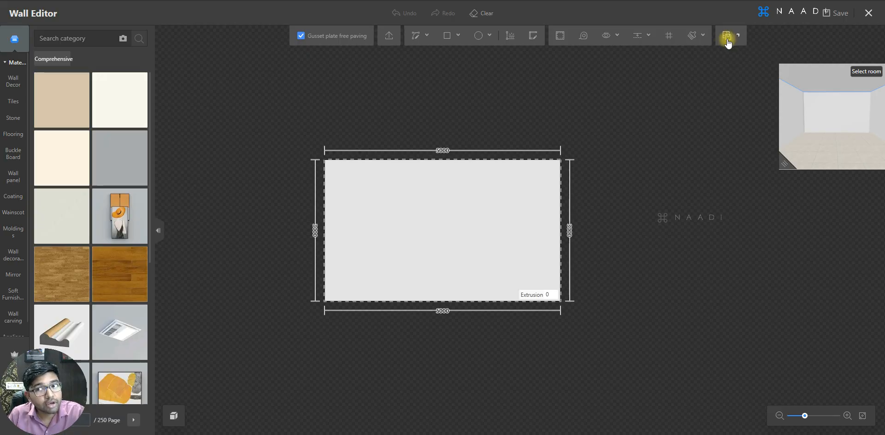
left_click(727, 42)
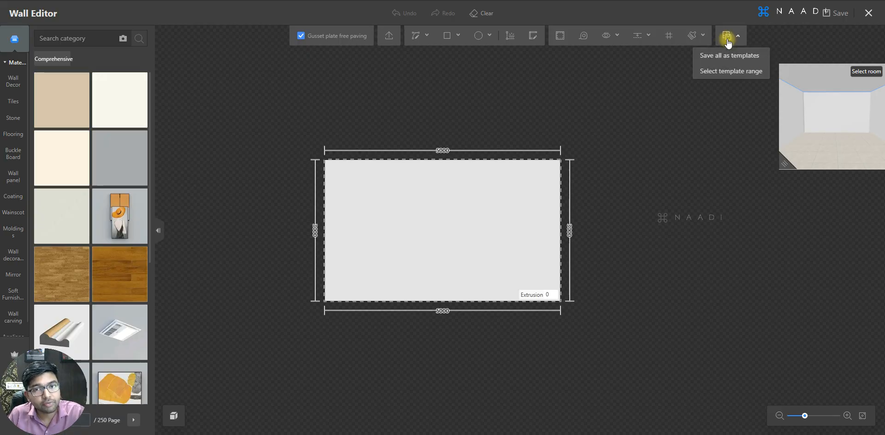
left_click(737, 36)
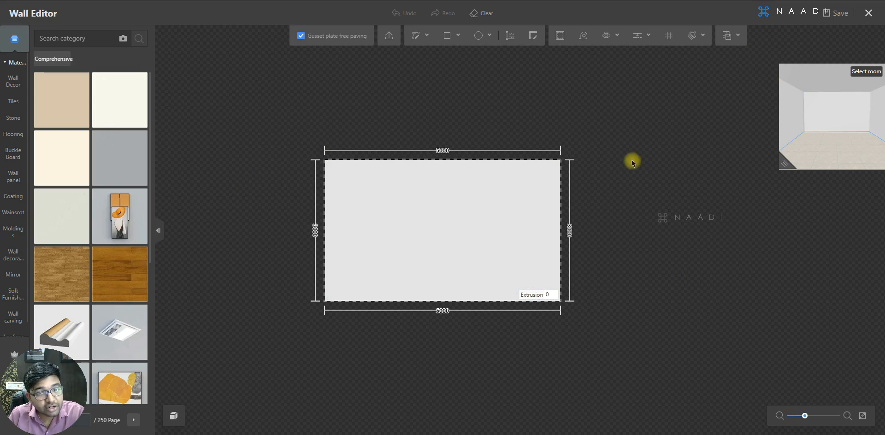
Enlarge the 3D room preview, orbit it to inspect the back wall, and shrink the preview again
double_click(445, 229)
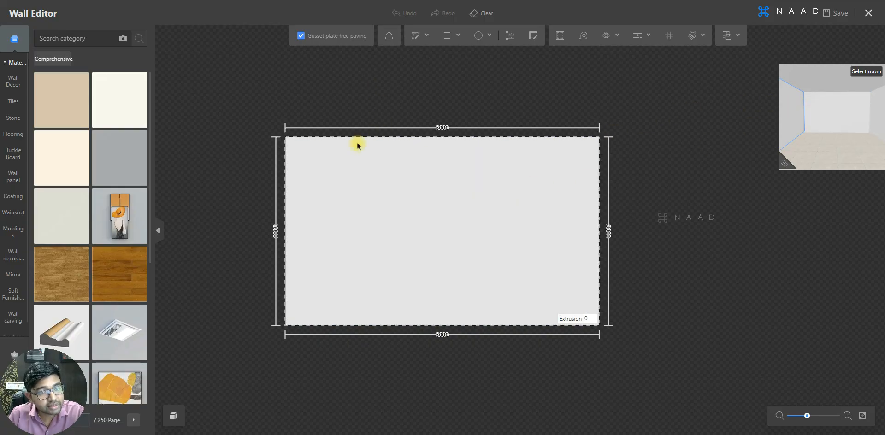
left_click_drag(786, 163, 666, 254)
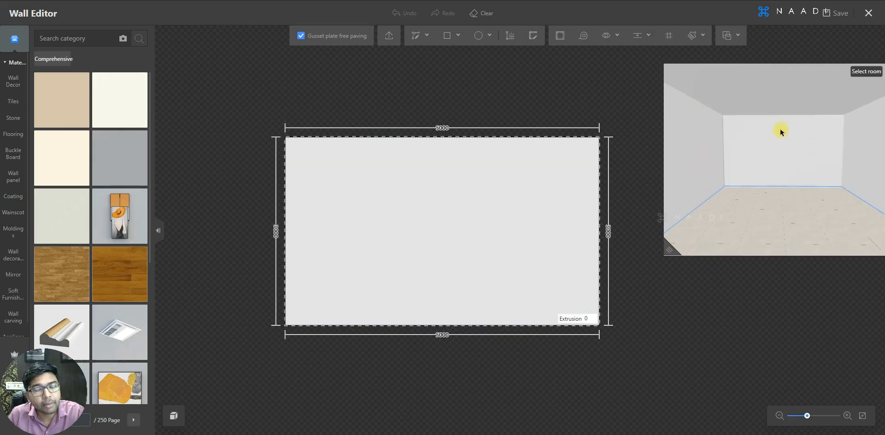
left_click_drag(764, 183, 767, 184)
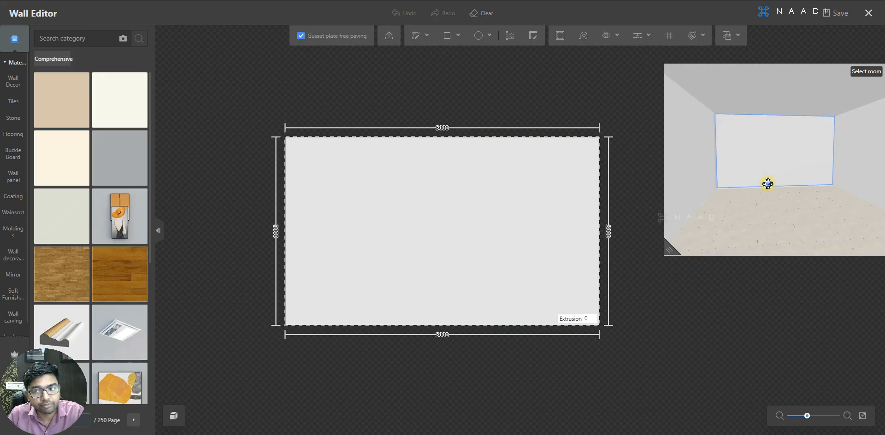
left_click_drag(667, 252, 759, 147)
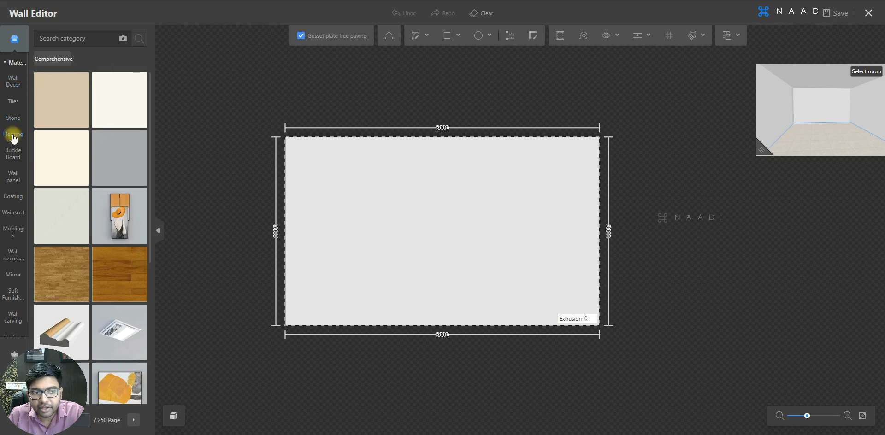
Browse the wall decoration models available for the wall
mouse_move(14, 80)
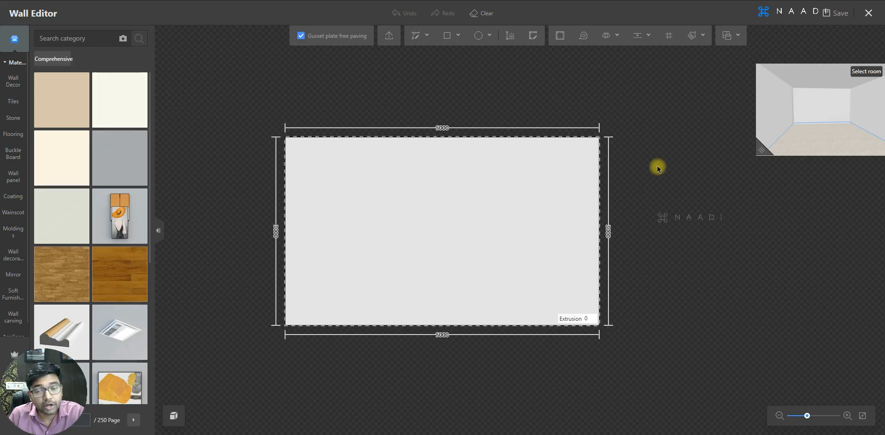
left_click(500, 201)
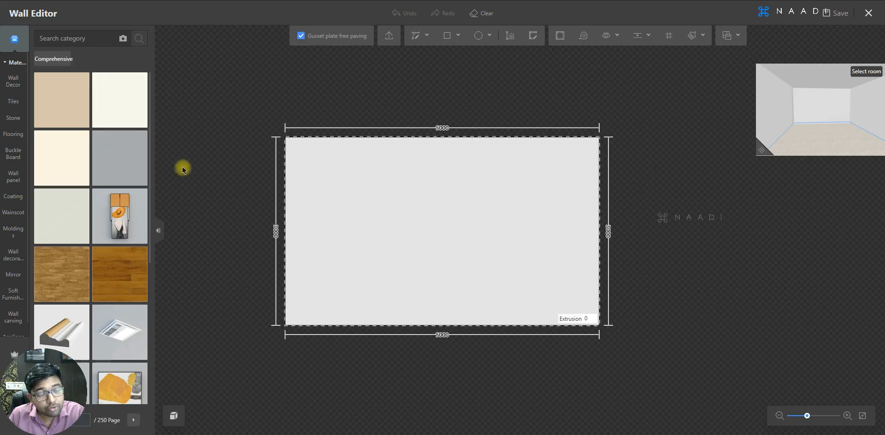
left_click(12, 255)
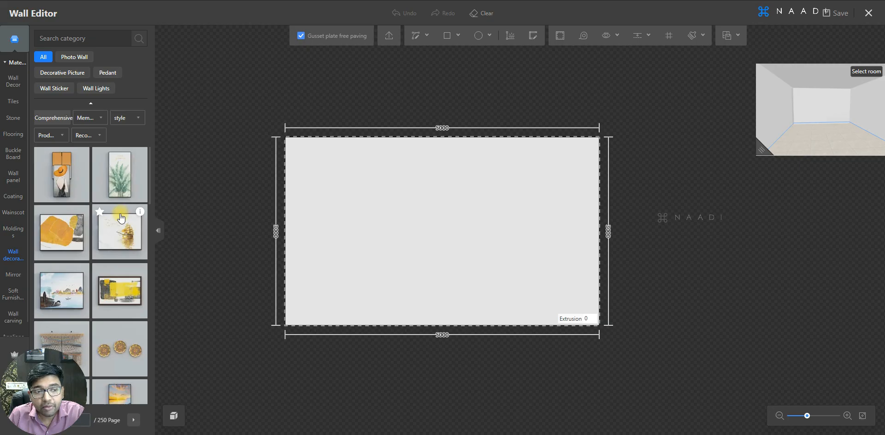
scroll(118, 217, "down", 4)
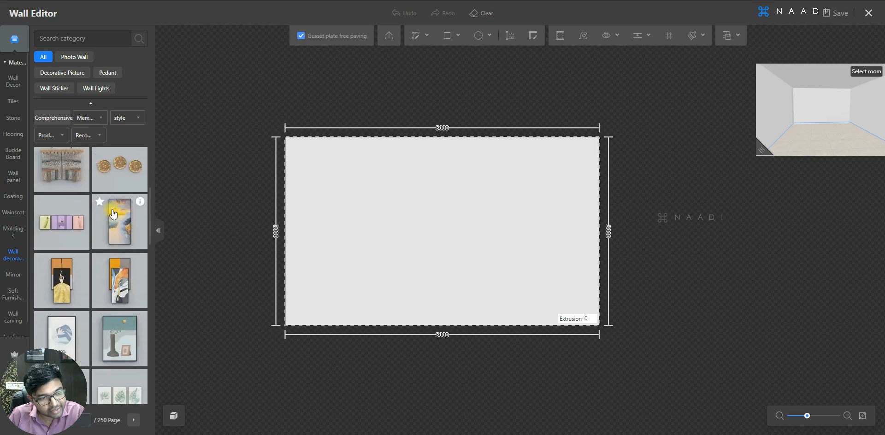
scroll(119, 232, "down", 4)
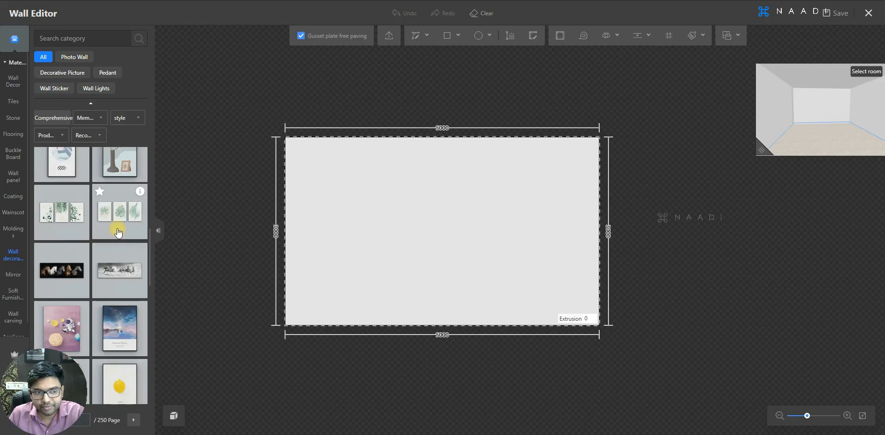
scroll(117, 232, "down", 4)
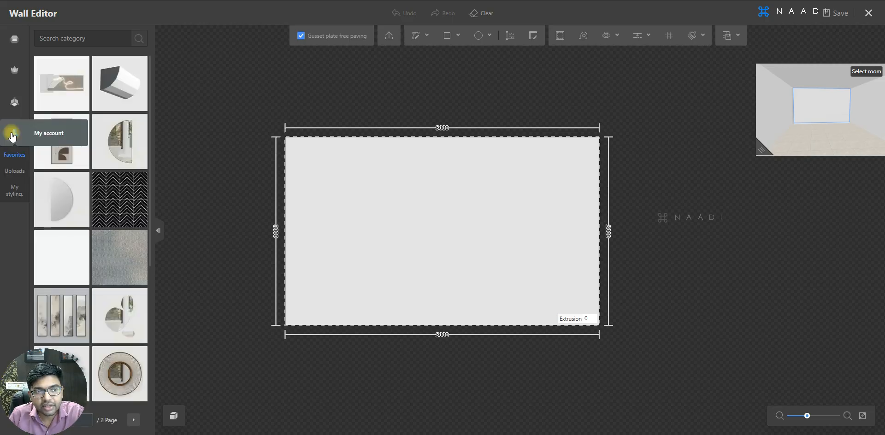
Browse the uploaded materials stored in the account library
left_click(17, 175)
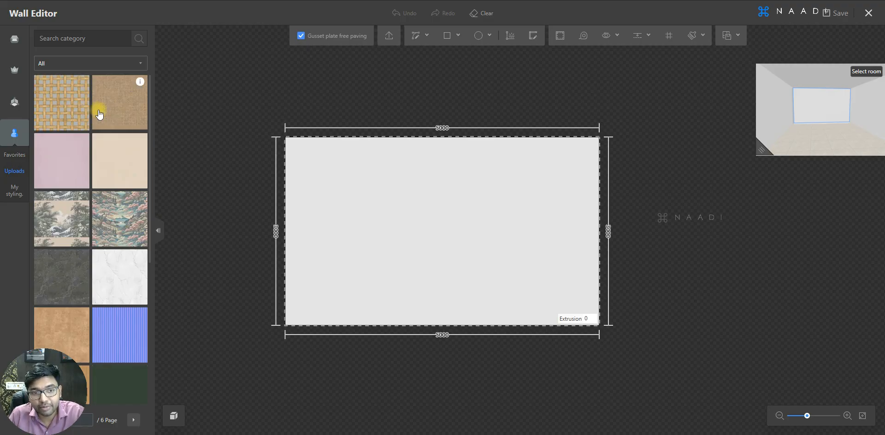
scroll(105, 138, "down", 1)
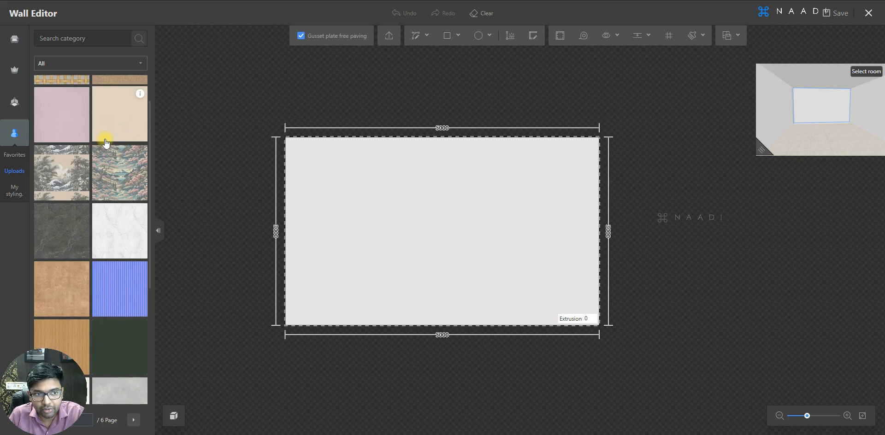
scroll(105, 140, "down", 4)
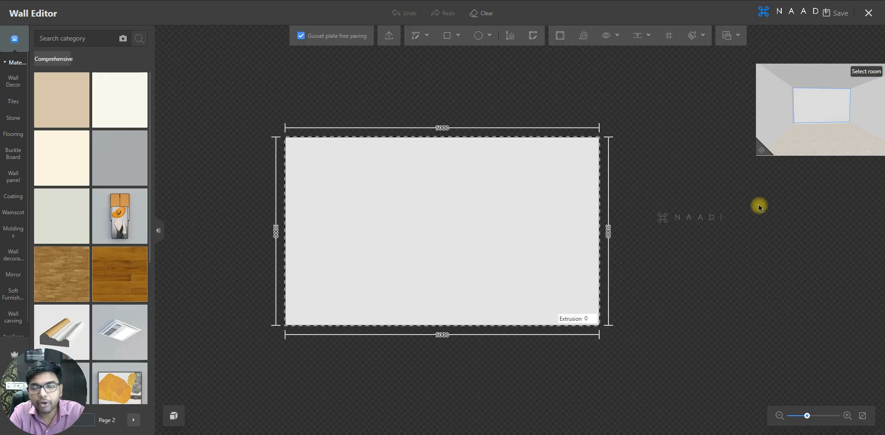
Draw a vertical straight line through the wall's full height, about 1269 mm from its left edge
scroll(419, 193, "up", 2)
scroll(422, 197, "down", 1)
scroll(419, 195, "up", 1)
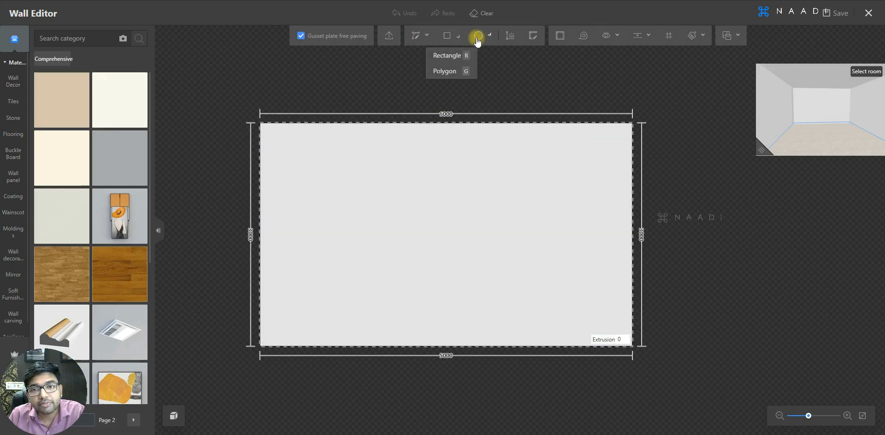
mouse_move(478, 40)
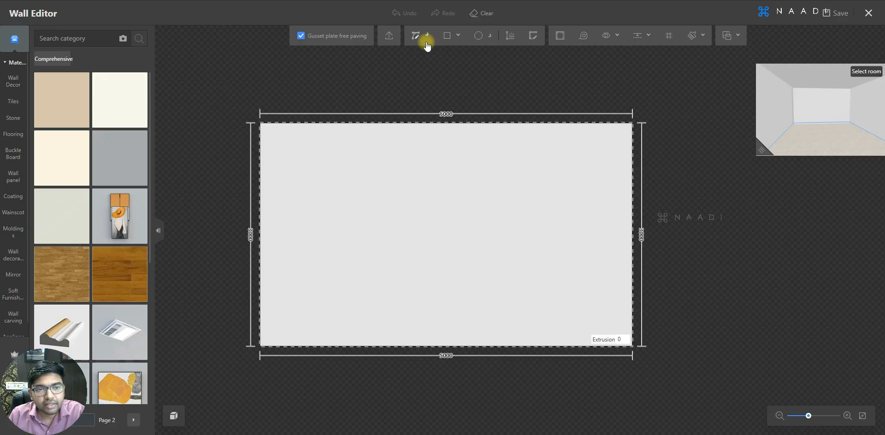
mouse_move(420, 37)
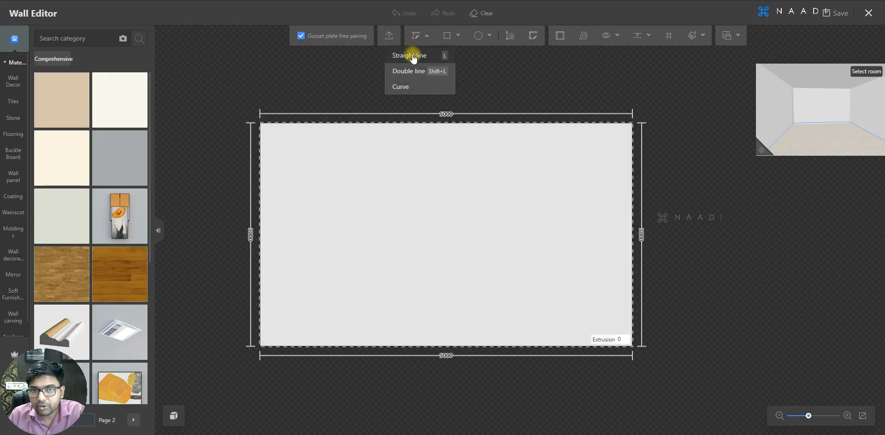
left_click(413, 56)
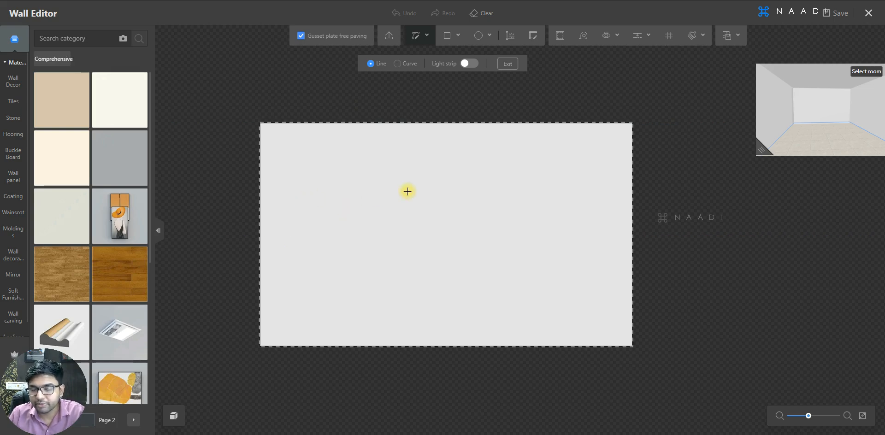
left_click(355, 94)
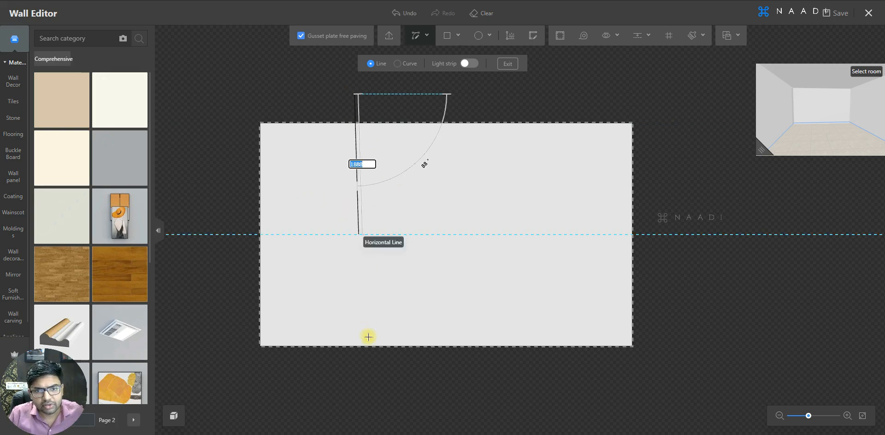
left_click(350, 370)
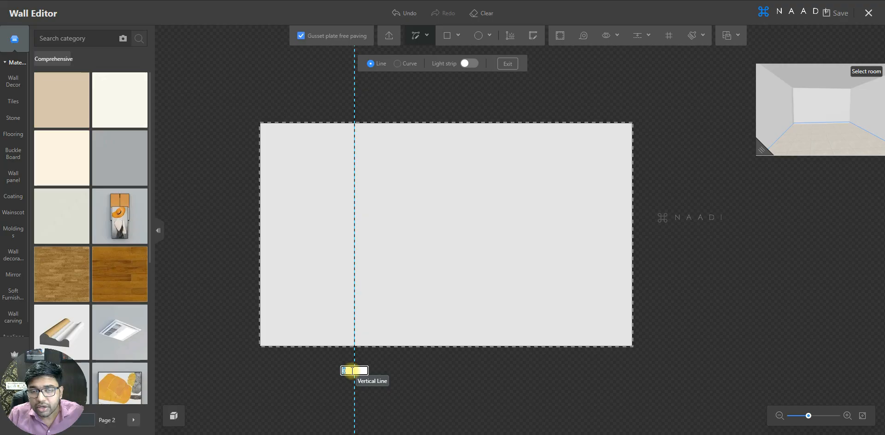
key("Escape")
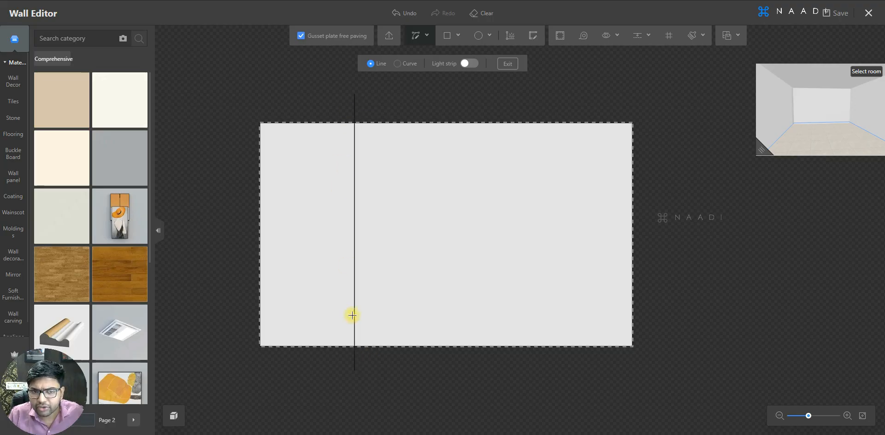
key("Escape")
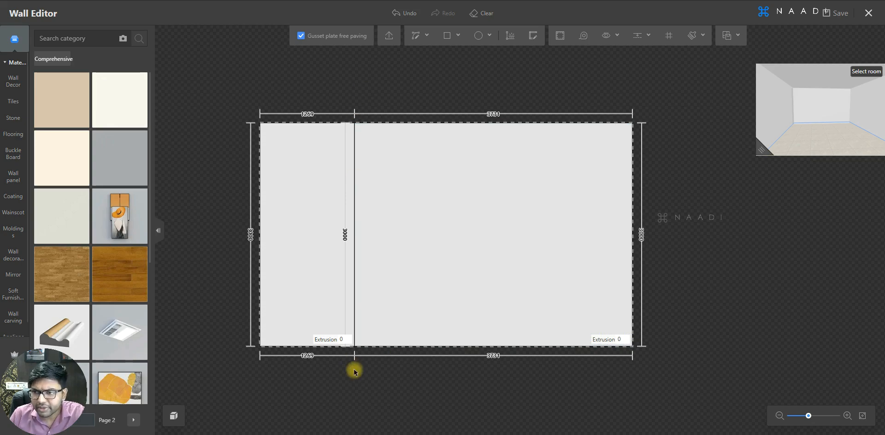
key("l")
left_click(404, 105)
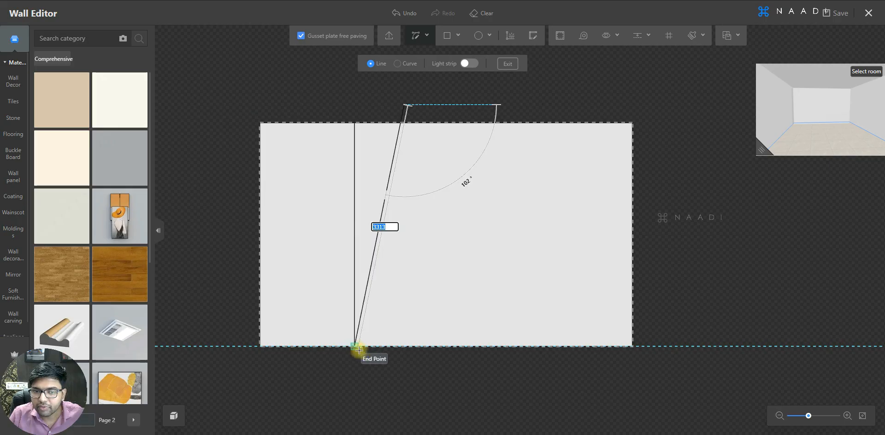
key("Escape")
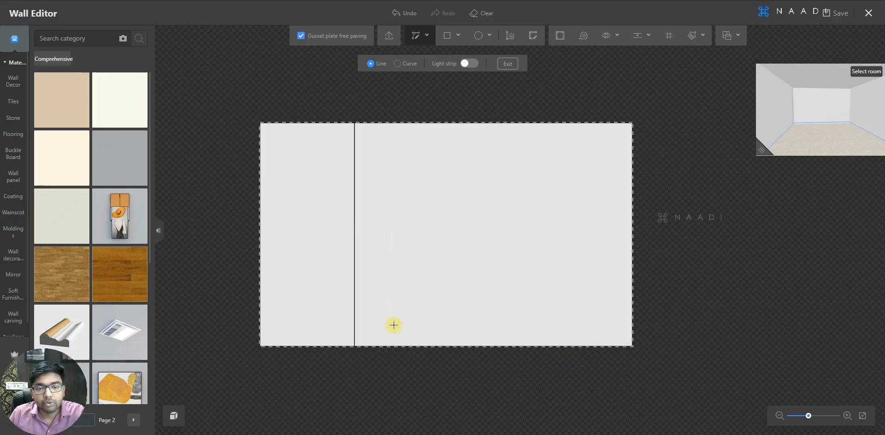
scroll(302, 229, "up", 1)
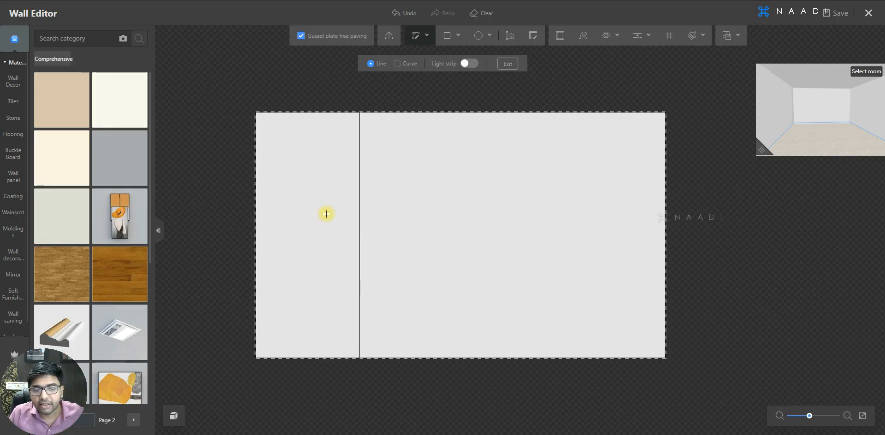
key("Escape")
Set the narrow wall section's width to 1200 mm by repositioning its vertical dividing line, and save the change
left_click(337, 200)
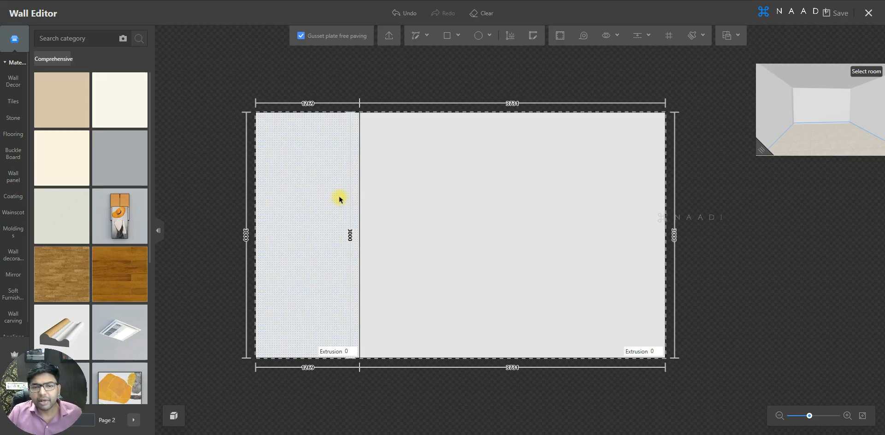
left_click(363, 141)
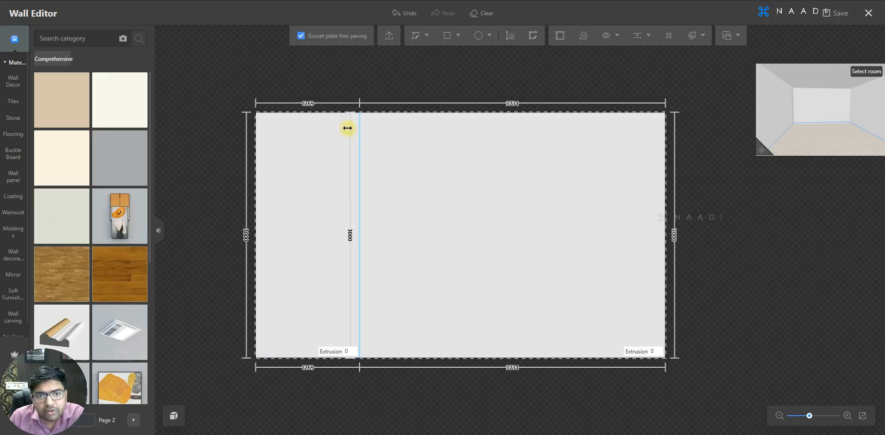
scroll(306, 105, "up", 1)
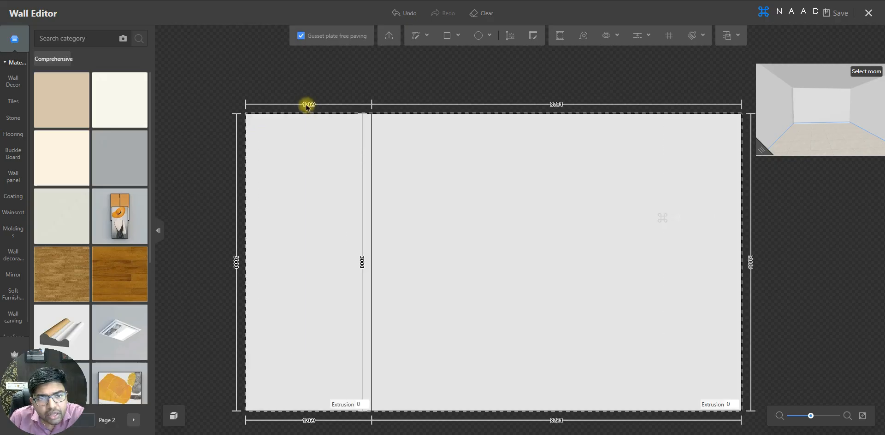
scroll(326, 101, "down", 1)
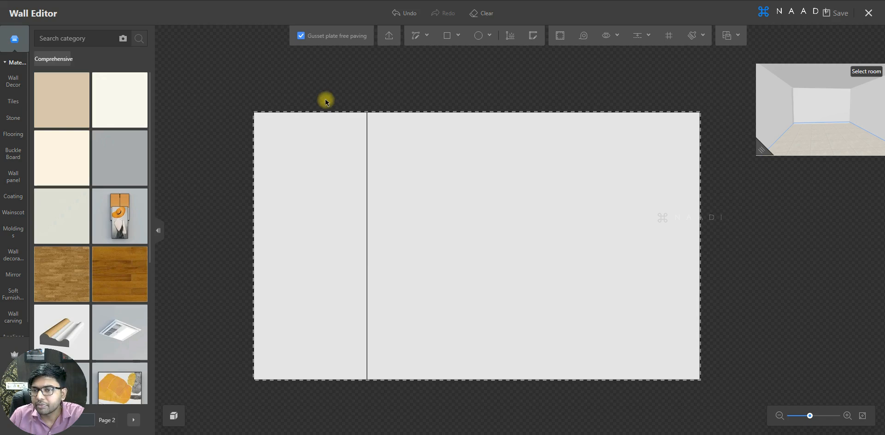
left_click(364, 135)
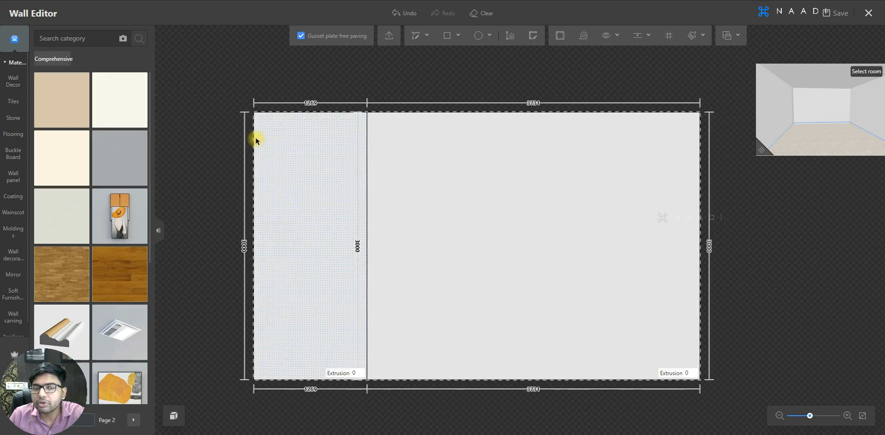
left_click(367, 153)
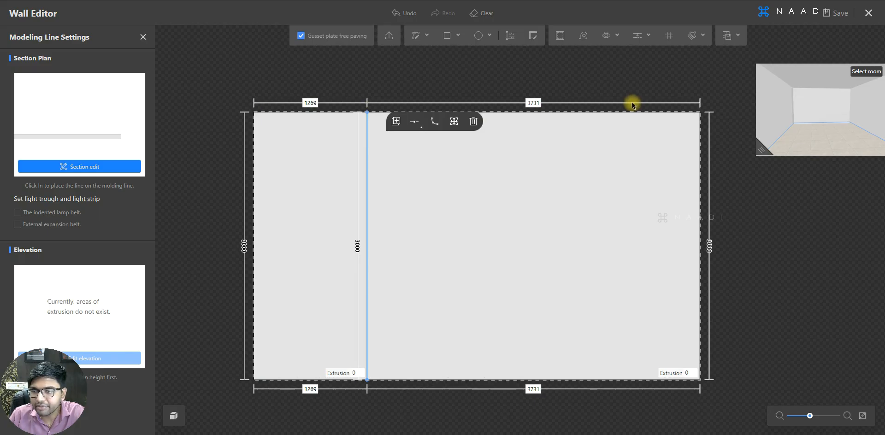
left_click(314, 104)
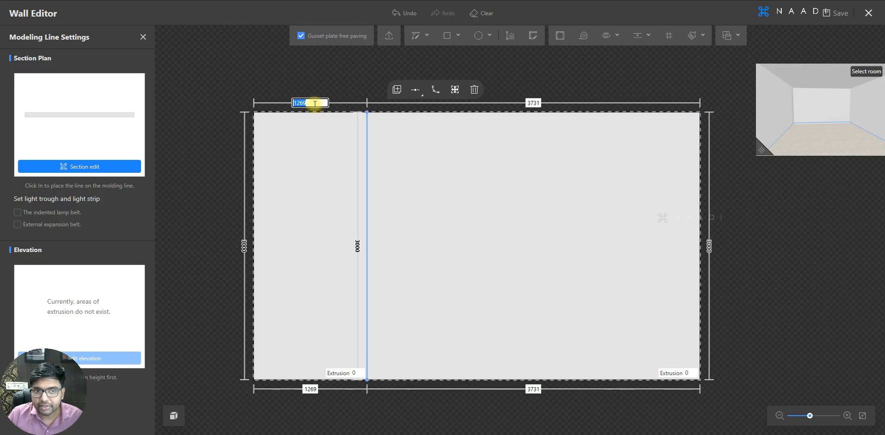
type("23")
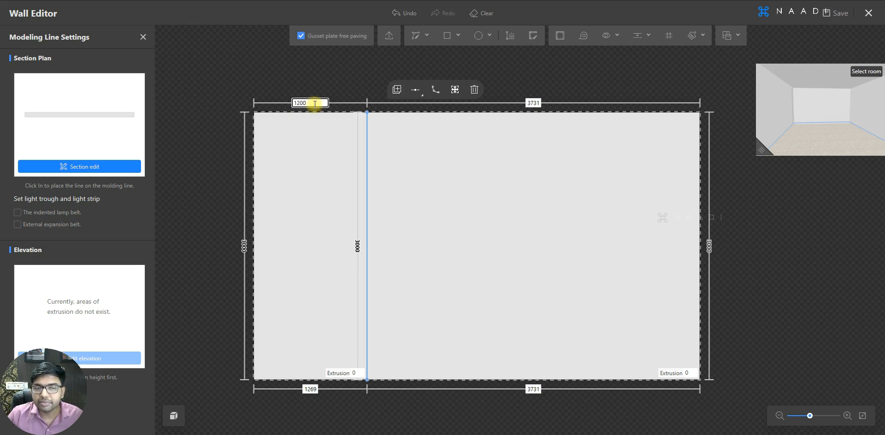
key("Return")
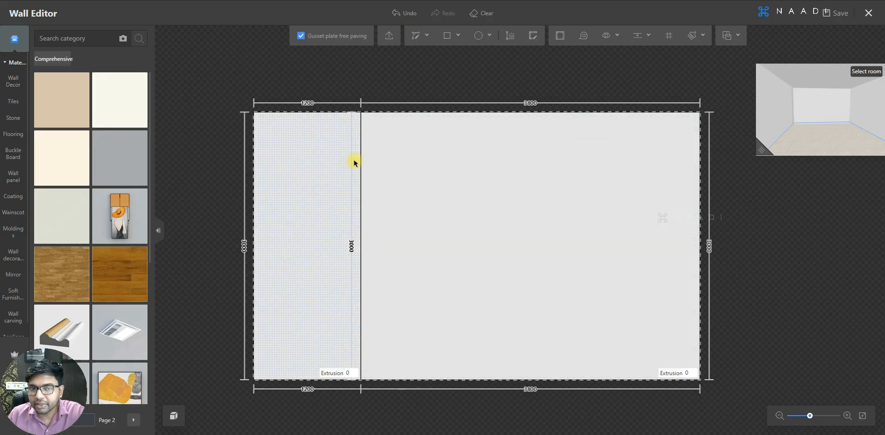
scroll(354, 163, "down", 1)
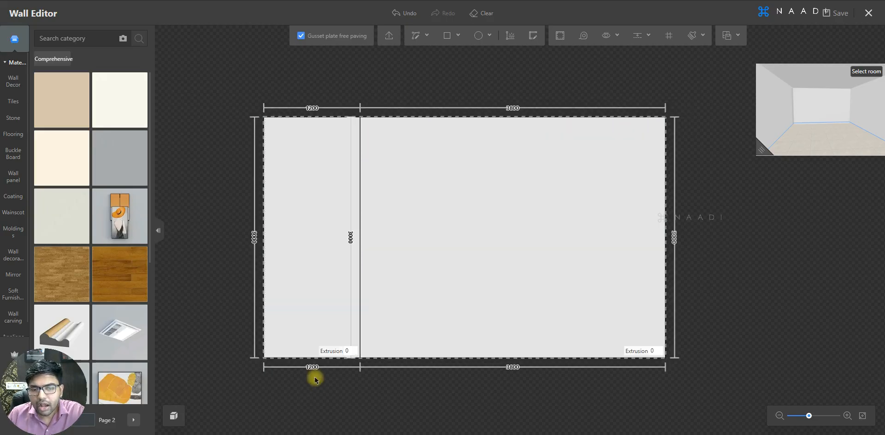
scroll(319, 373, "up", 2)
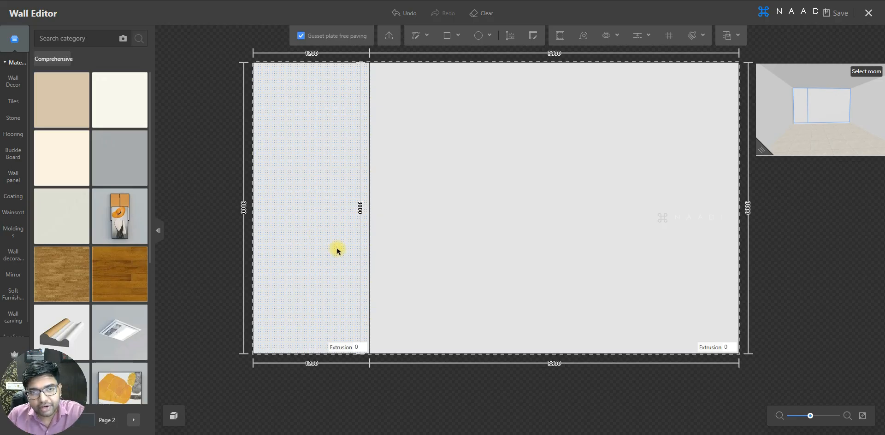
key("ctrl+s")
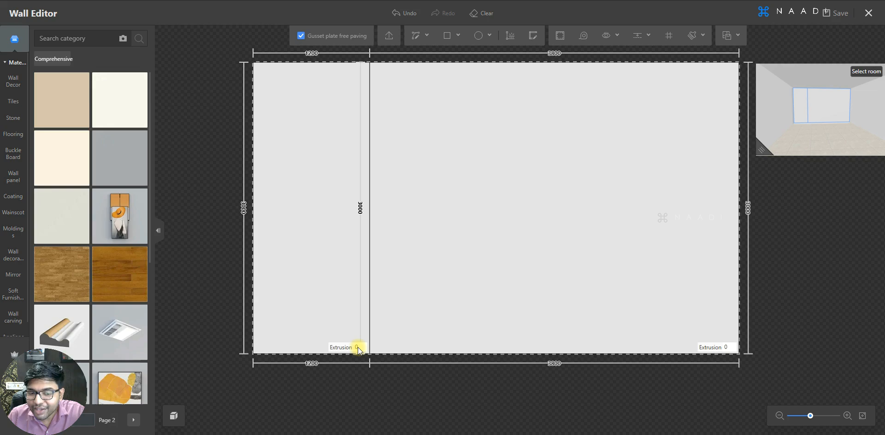
Extrude the 1200 mm wide wall section by 100 mm and orbit the room preview to inspect it
left_click(347, 322)
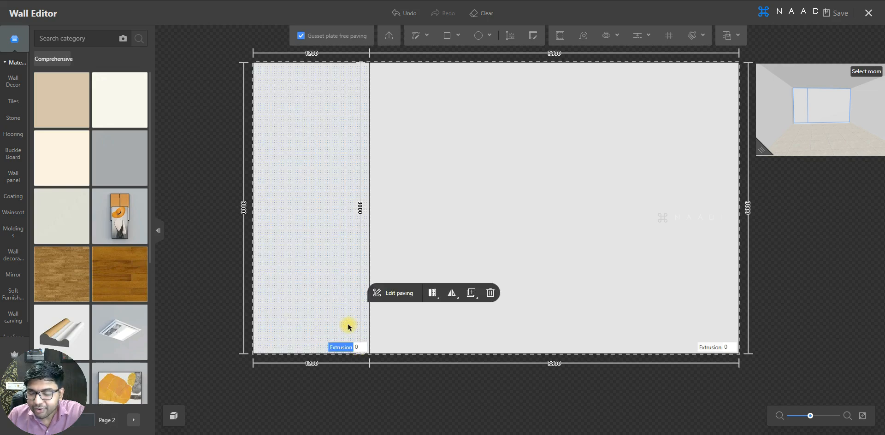
left_click(595, 314)
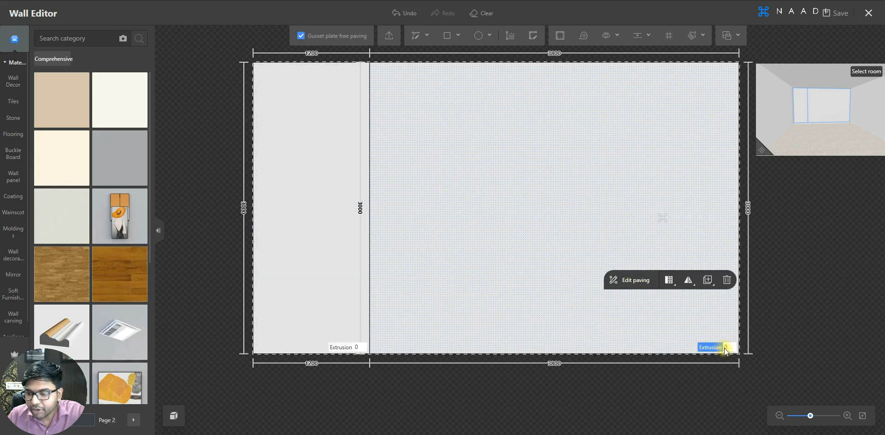
left_click(335, 311)
left_click(359, 347)
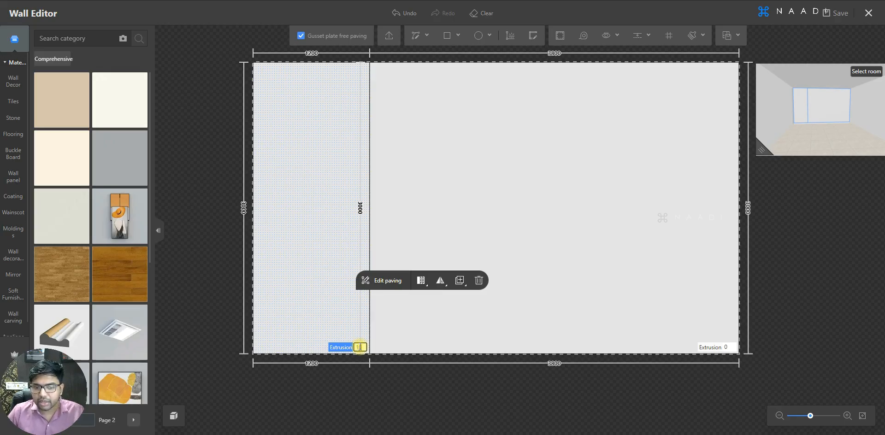
key("Return")
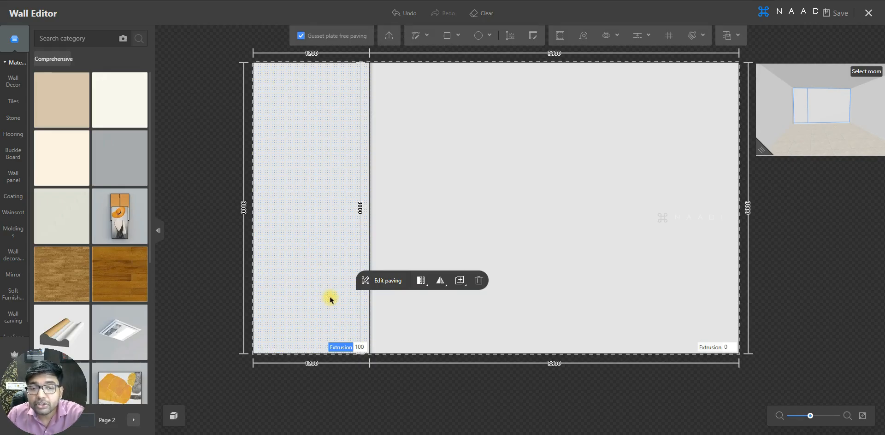
left_click_drag(768, 154, 638, 253)
left_click_drag(705, 214, 731, 94)
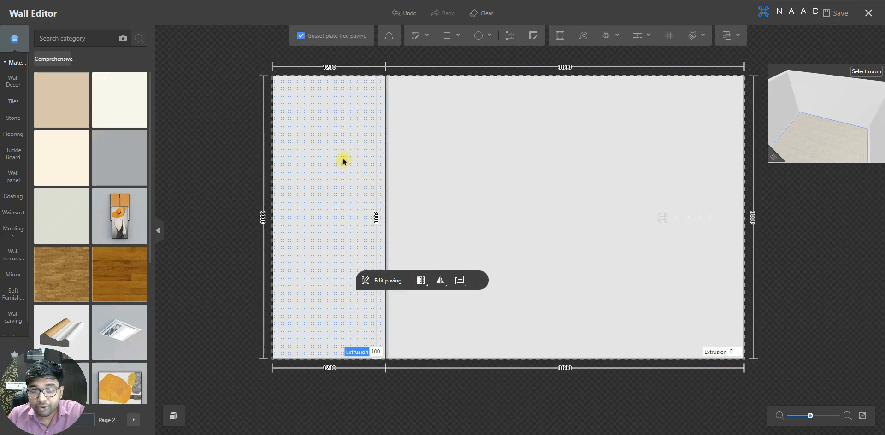
Add vertical and horizontal guides 100 mm inside all four edges of the extruded wall section
scroll(308, 102, "up", 1)
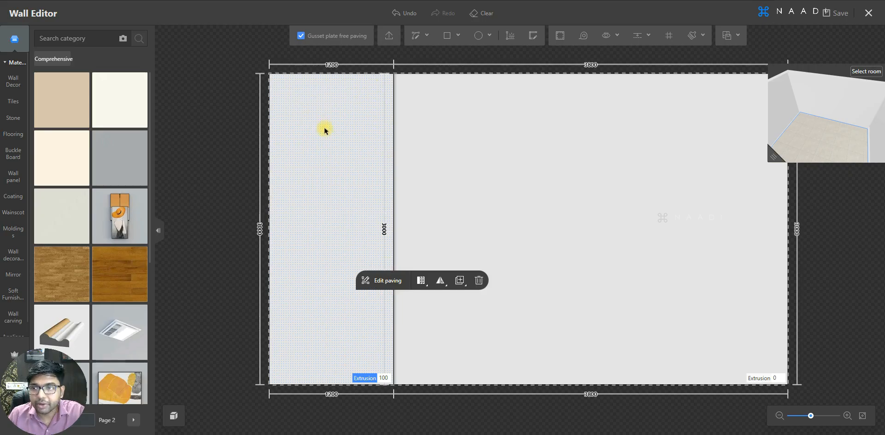
scroll(324, 128, "up", 4)
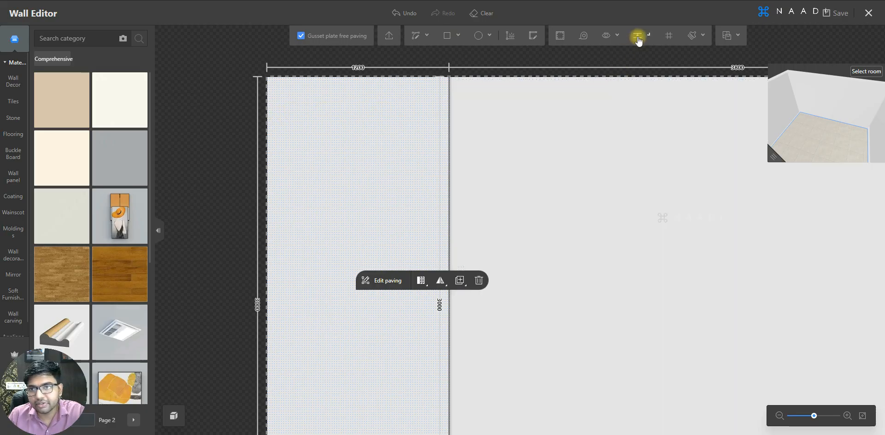
mouse_move(637, 35)
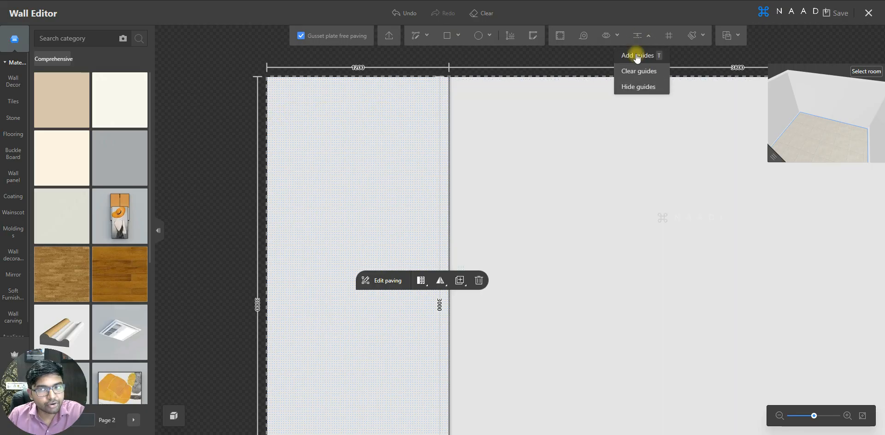
left_click(637, 56)
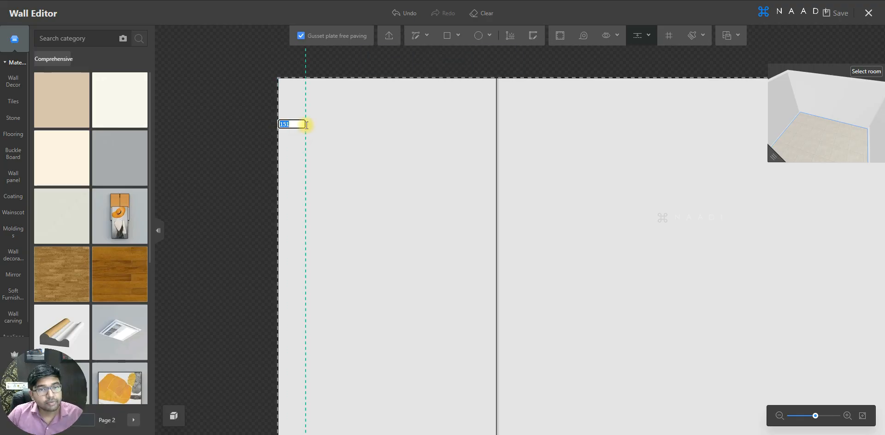
key("Return")
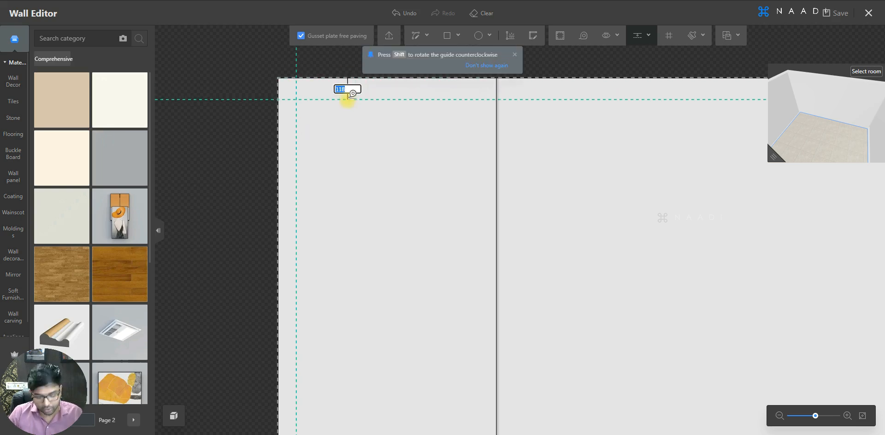
key("Return")
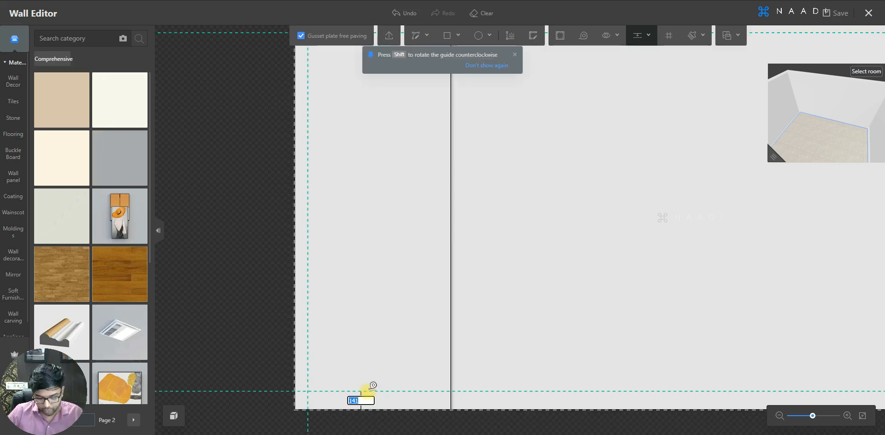
type("1")
key("Return")
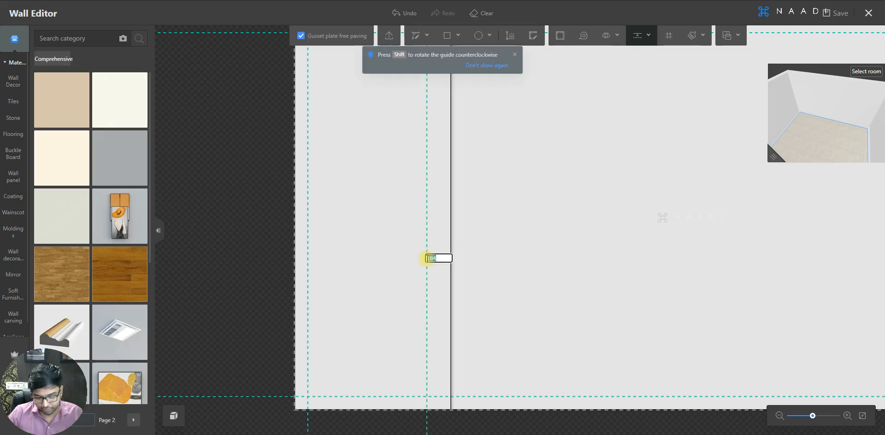
key("Return")
Add a vertical guide 300 mm inward from the section's left inset guide and another 50 mm beyond it
scroll(343, 347, "down", 1)
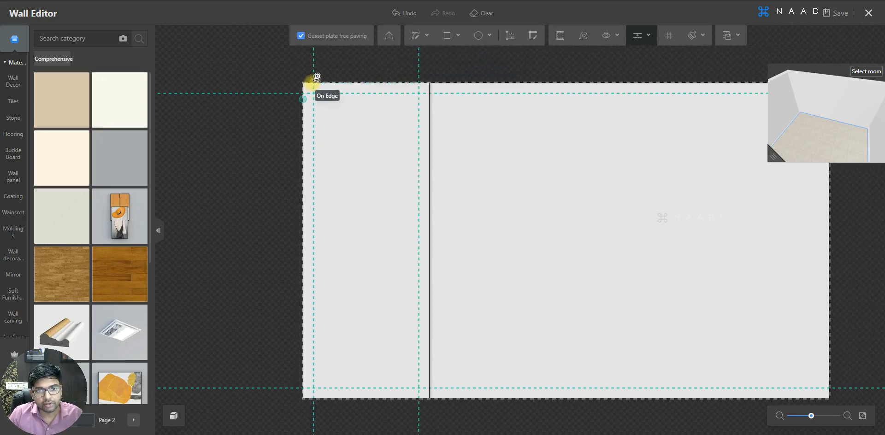
scroll(317, 74, "up", 2)
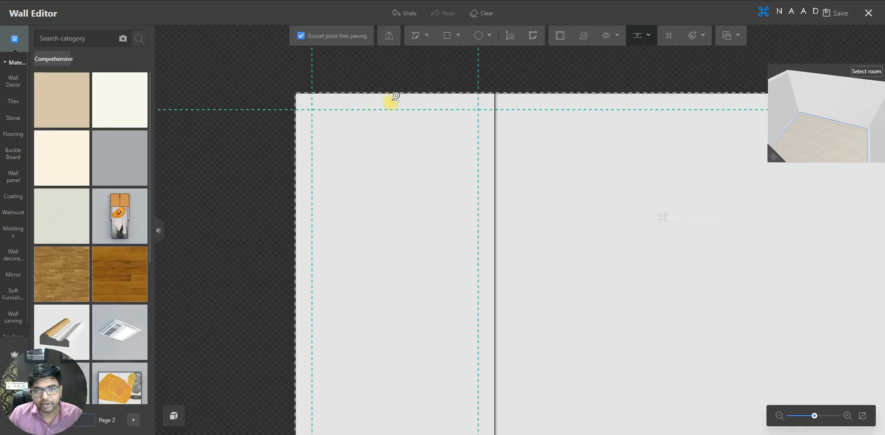
scroll(408, 100, "down", 2)
scroll(346, 233, "down", 1)
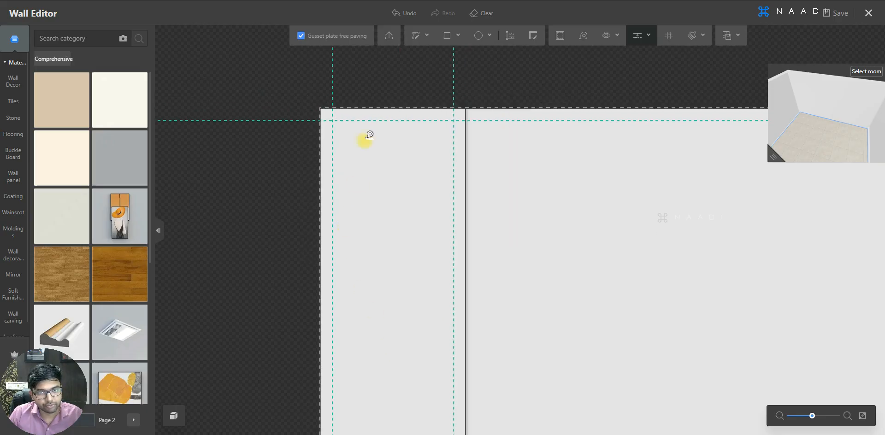
scroll(365, 123, "up", 3)
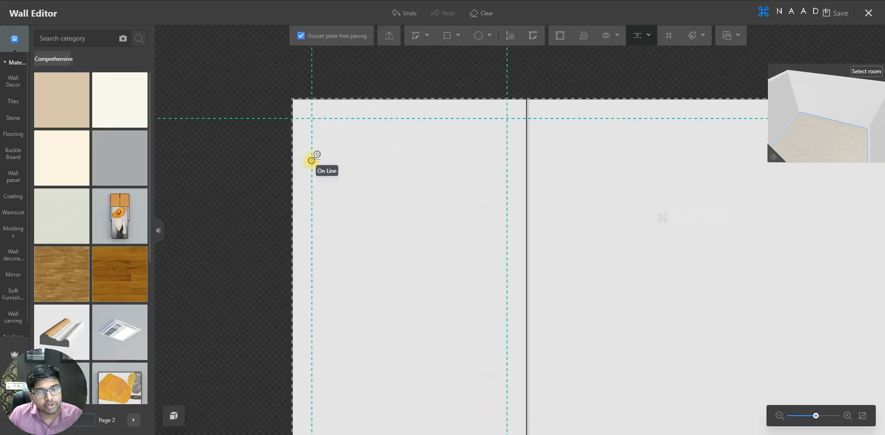
left_click(312, 158)
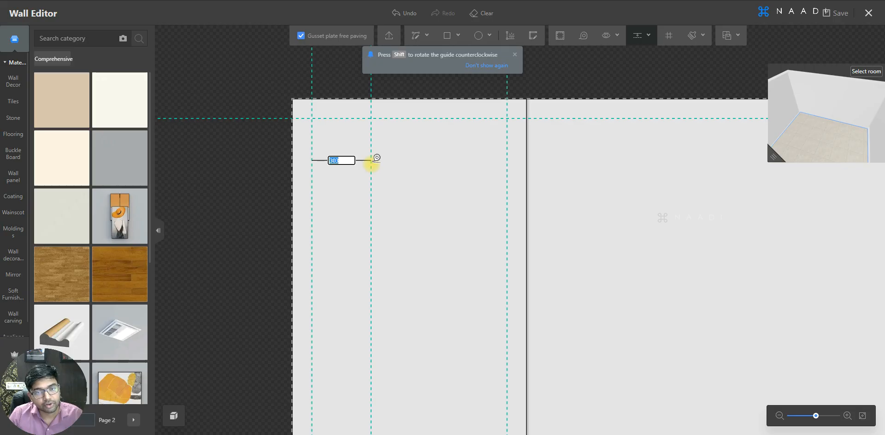
type("300")
key("Return")
left_click(370, 158)
type("50")
key("Return")
Add two more vertical guides to the right in the section, spaced a further 300 mm and 50 mm
left_click(380, 160)
type("300")
key("Return")
left_click(438, 163)
type("50")
key("Return")
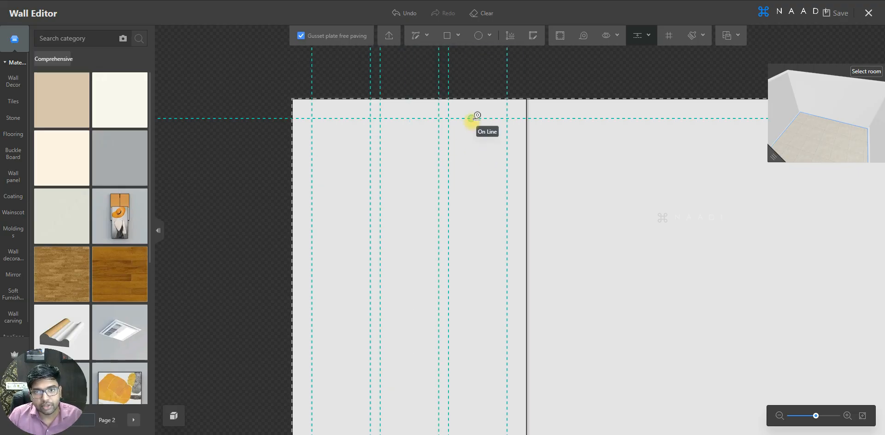
Add three horizontal guides down the section: 400 mm below its top inset guide, a further 50 mm, and another 400 mm
scroll(477, 115, "down", 2)
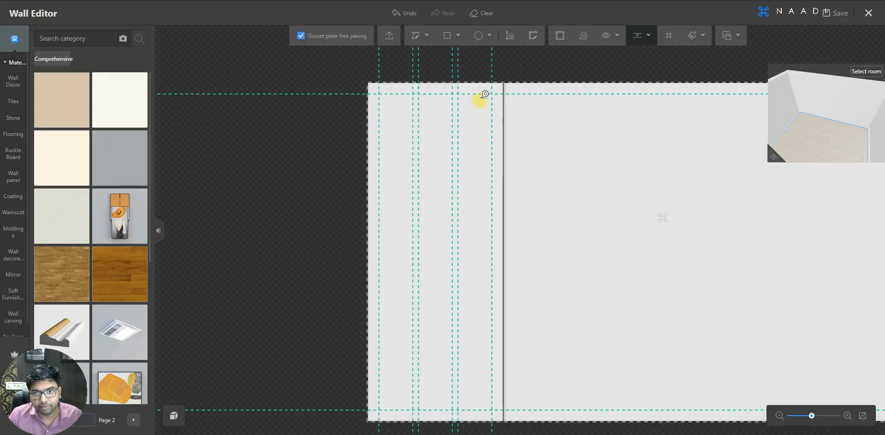
left_click(477, 94)
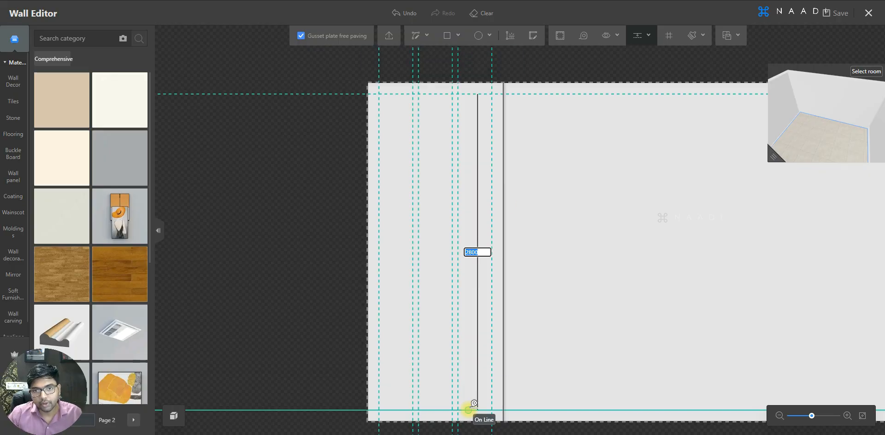
scroll(496, 271, "up", 2)
type("400")
key("Return")
left_click(478, 173)
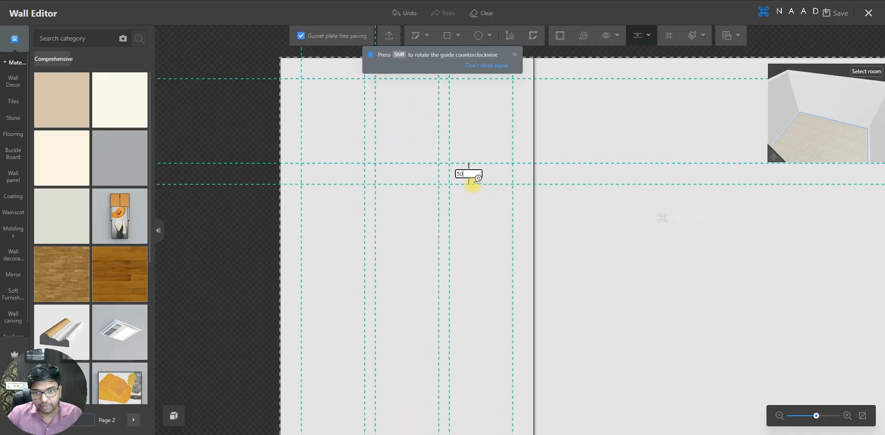
key("Return")
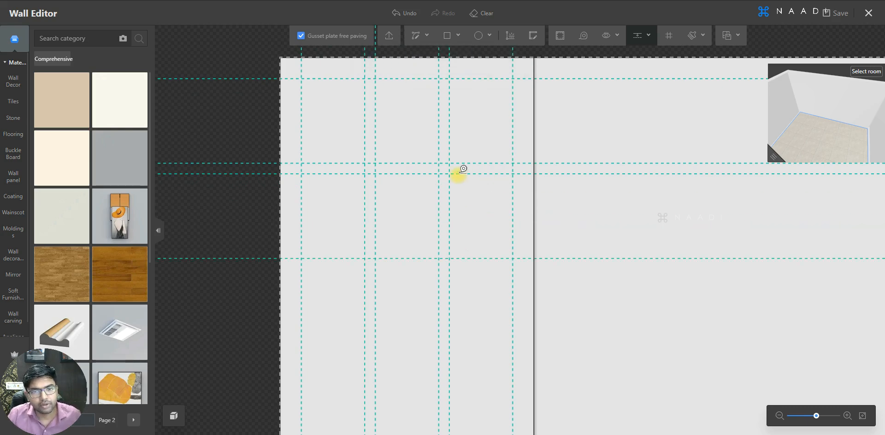
scroll(458, 172, "down", 1)
scroll(447, 138, "down", 2)
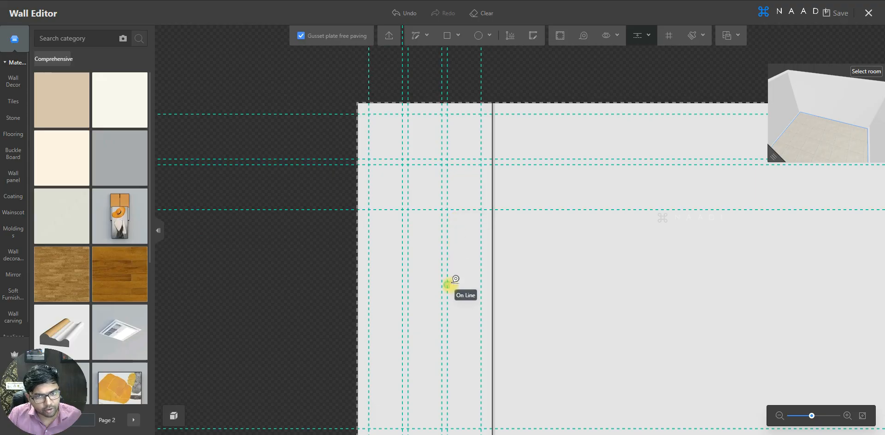
scroll(399, 120, "up", 2)
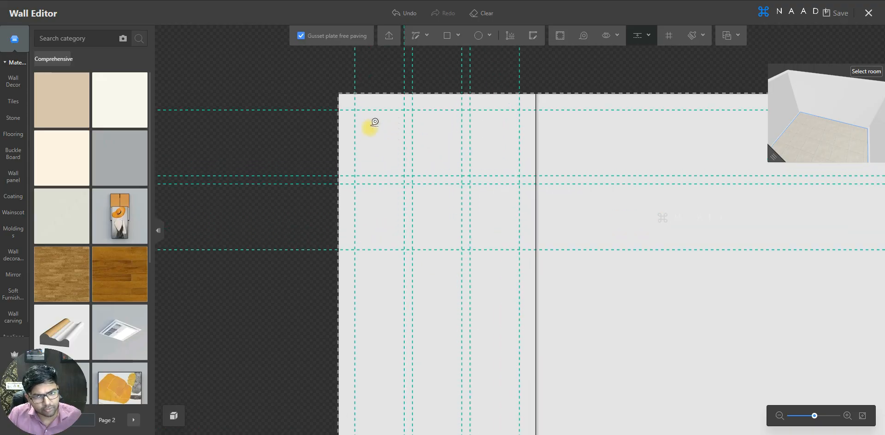
left_click(394, 127)
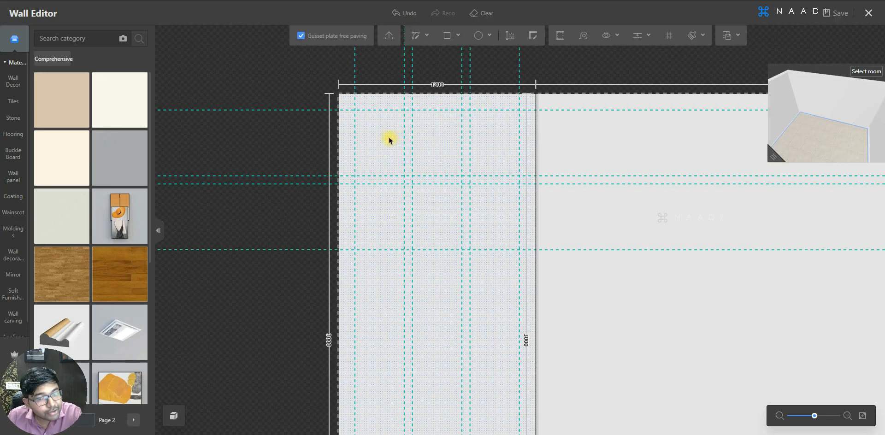
Draw a 300 x 400 mm rectangle in the section's top-left guide cell, snapping its corners to the guide intersections
scroll(388, 140, "up", 1)
scroll(363, 83, "up", 1)
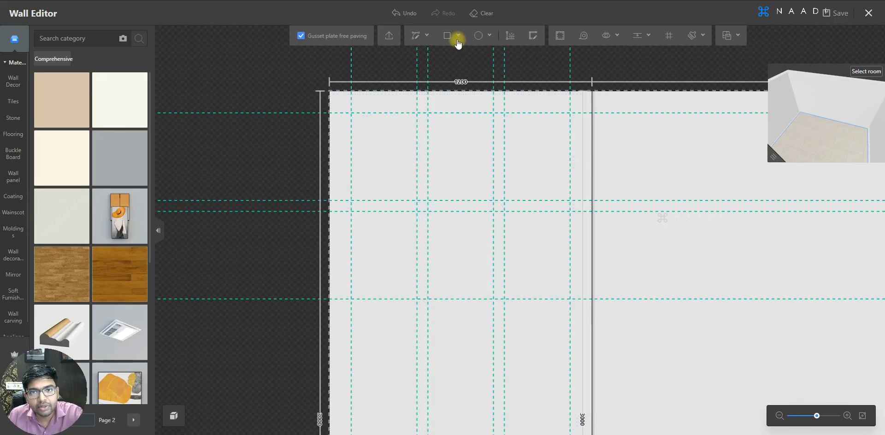
left_click(458, 37)
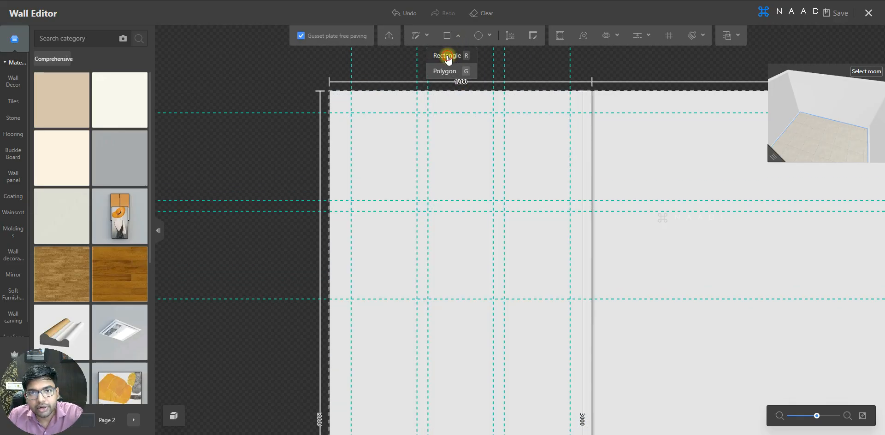
left_click(447, 57)
left_click(351, 112)
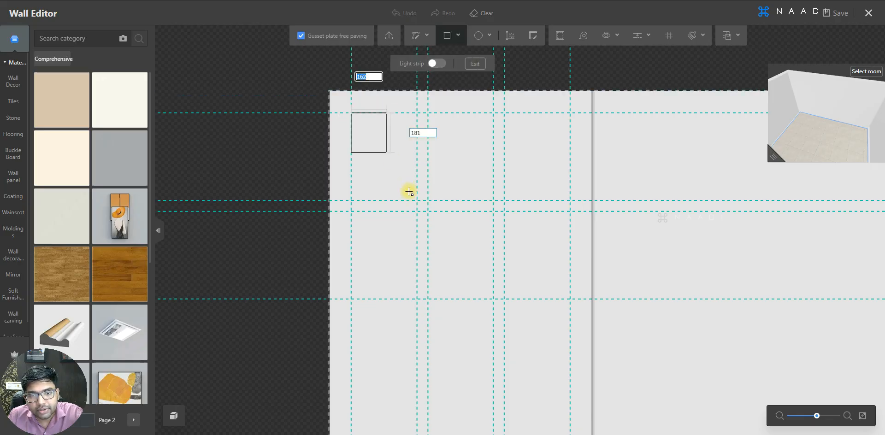
left_click(417, 201)
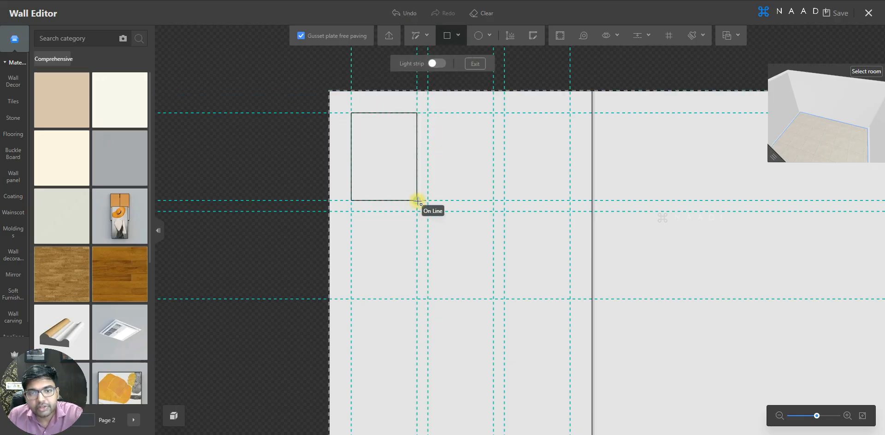
key("Escape")
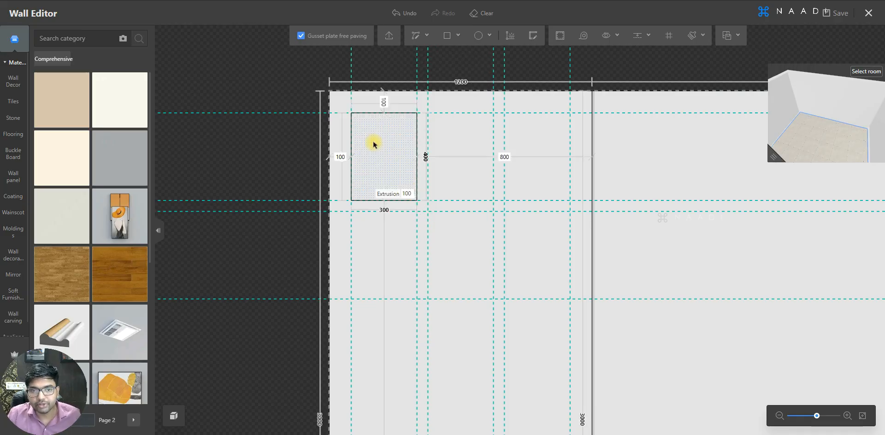
Offset the 300 x 400 mm rectangle inward by 50 mm
scroll(374, 142, "up", 2)
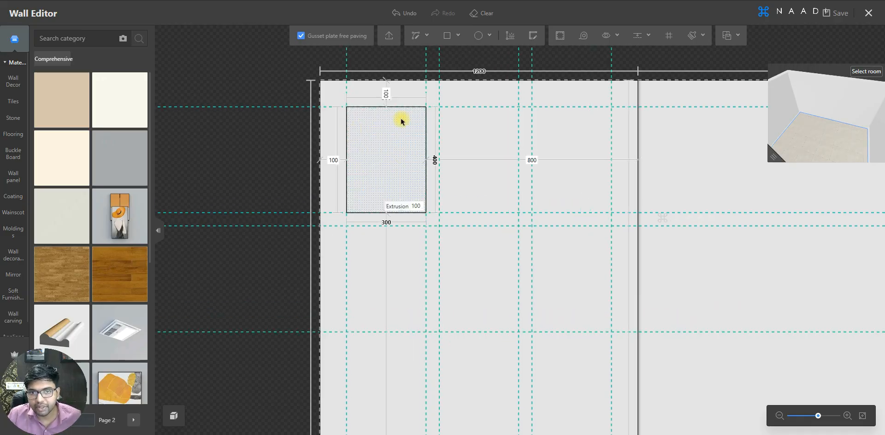
scroll(400, 119, "up", 1)
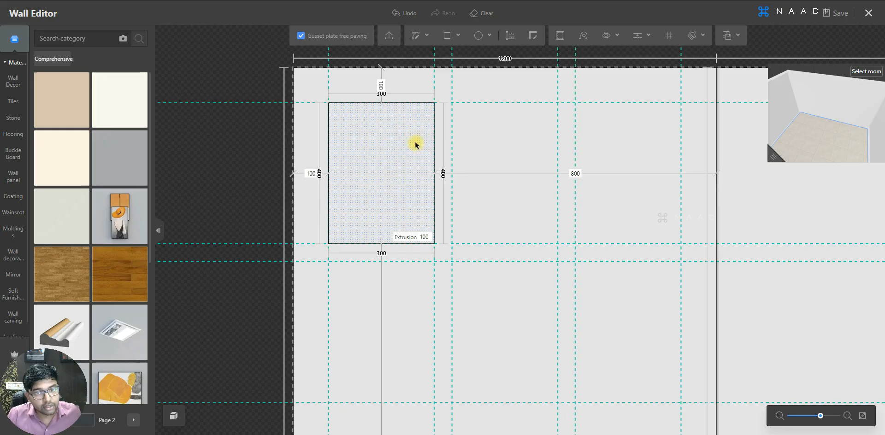
scroll(415, 143, "up", 1)
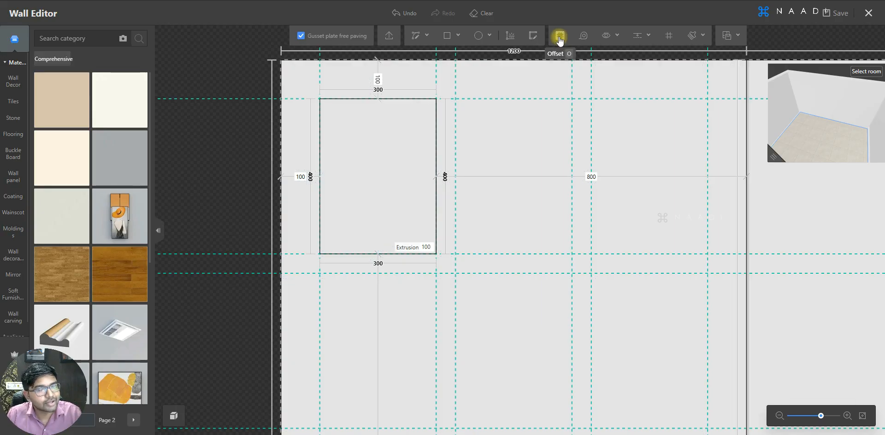
left_click(560, 40)
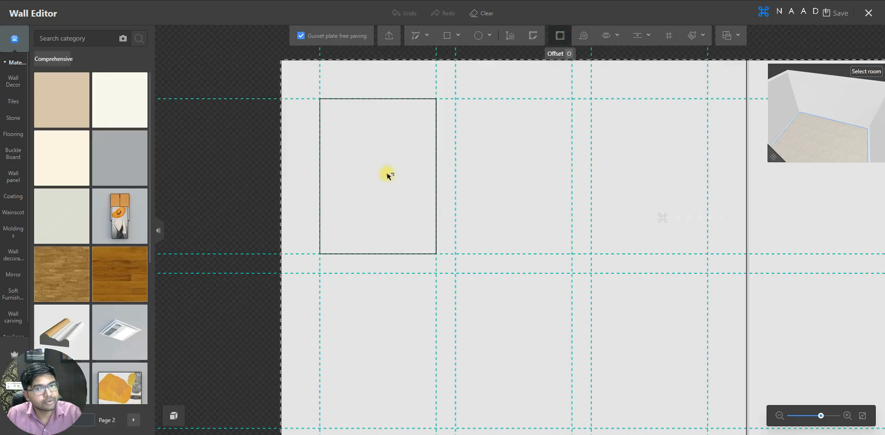
left_click(396, 165)
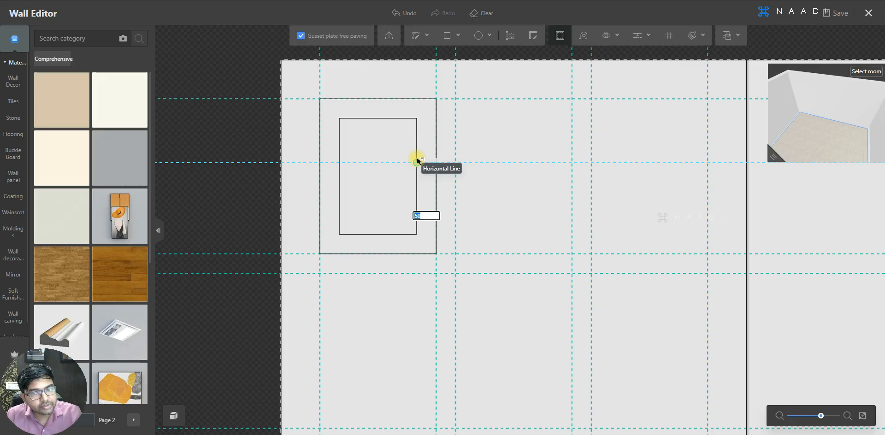
key("Return")
Set the extrusion of the outer frame to 80 and the inner rectangle to 60, then inspect the recess in the room preview
scroll(397, 138, "down", 2)
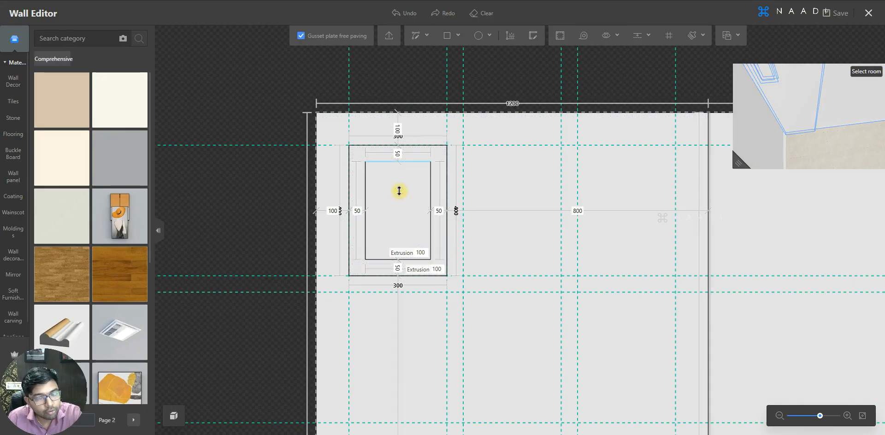
scroll(401, 194, "up", 2)
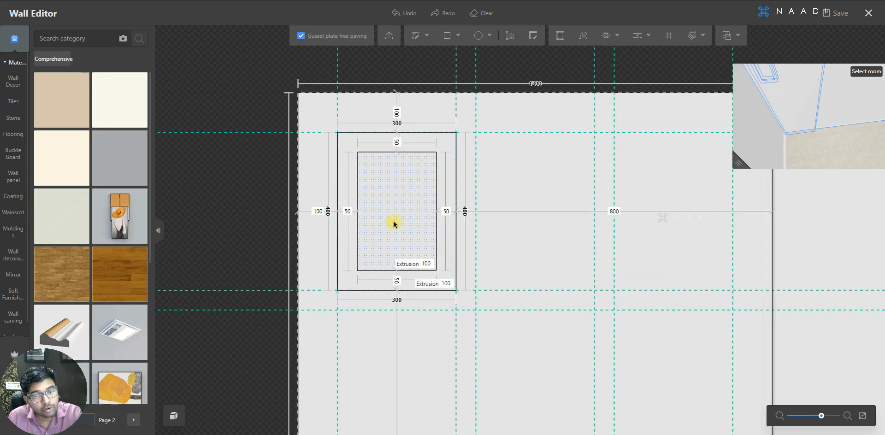
left_click(447, 283)
left_click(447, 283)
type("80")
key("Return")
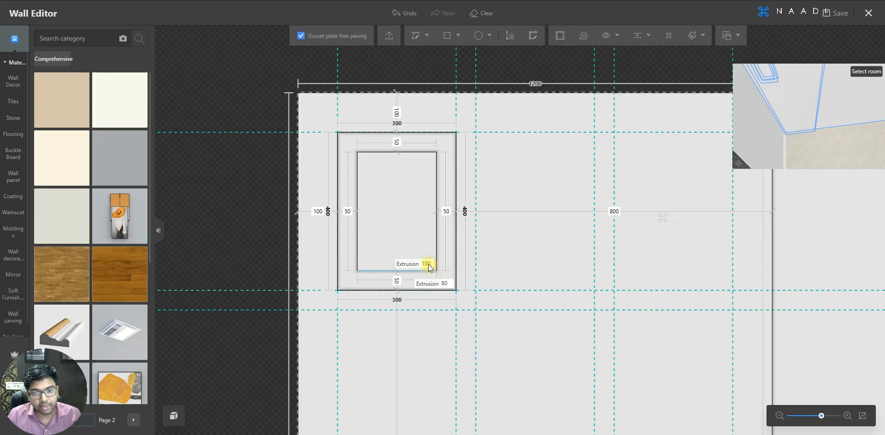
left_click(427, 264)
type("60")
key("Return")
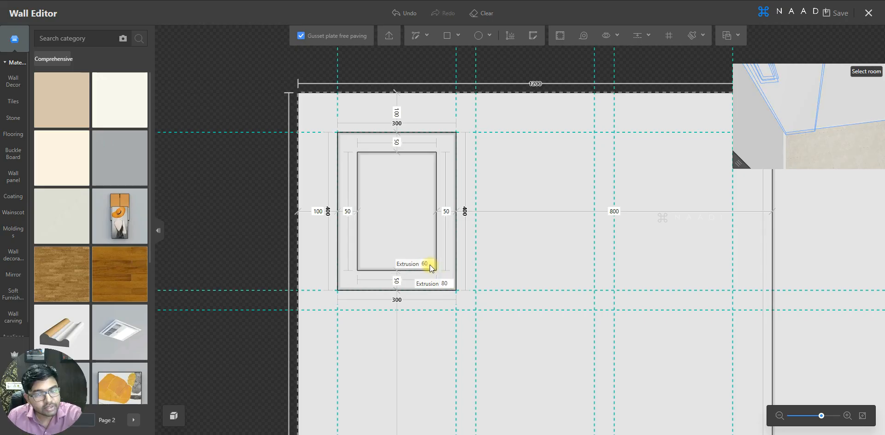
left_click_drag(759, 143, 757, 74)
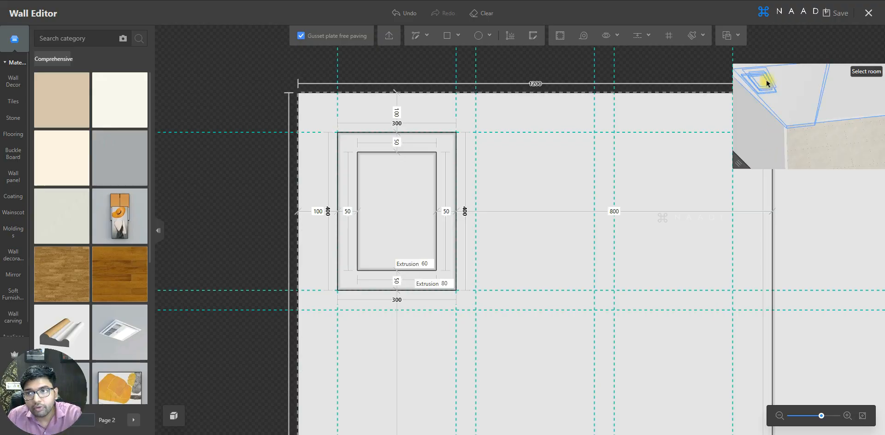
Copy the frame and its inner rectangle horizontally with a fixed-quantity linear array of 3 over 700 mm, aligned to the guides
left_click(389, 217)
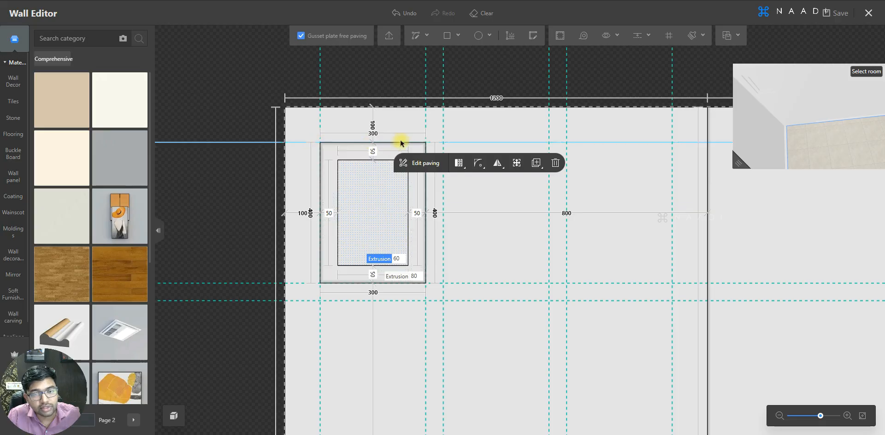
left_click(415, 237)
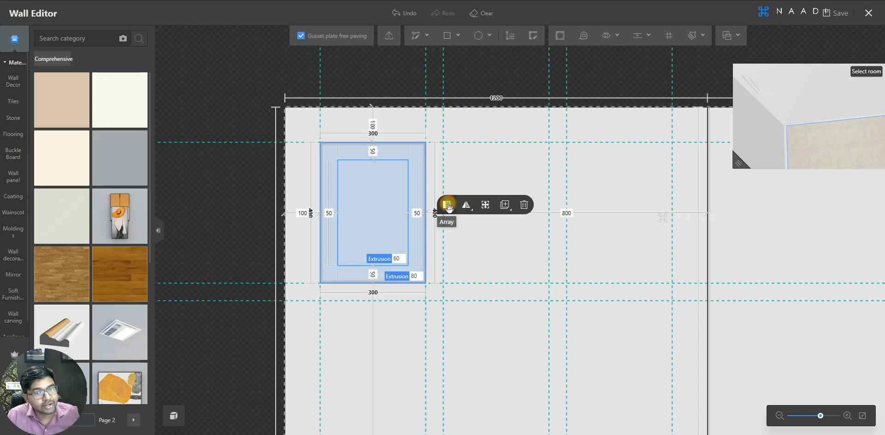
left_click(447, 205)
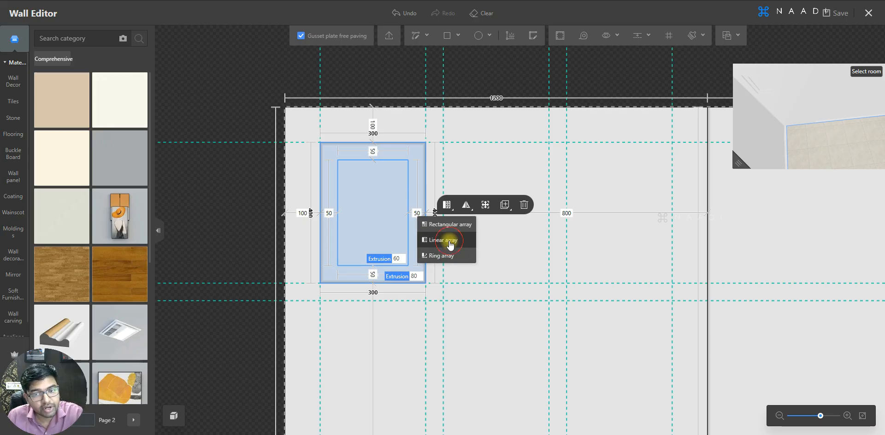
left_click(450, 240)
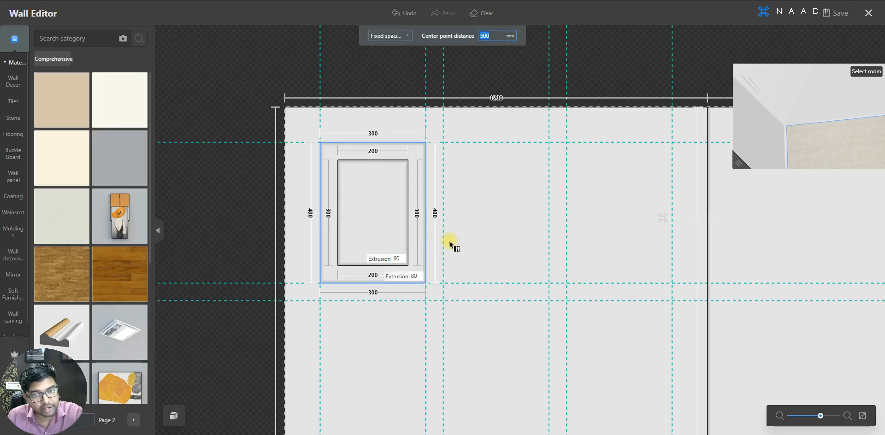
left_click(321, 143)
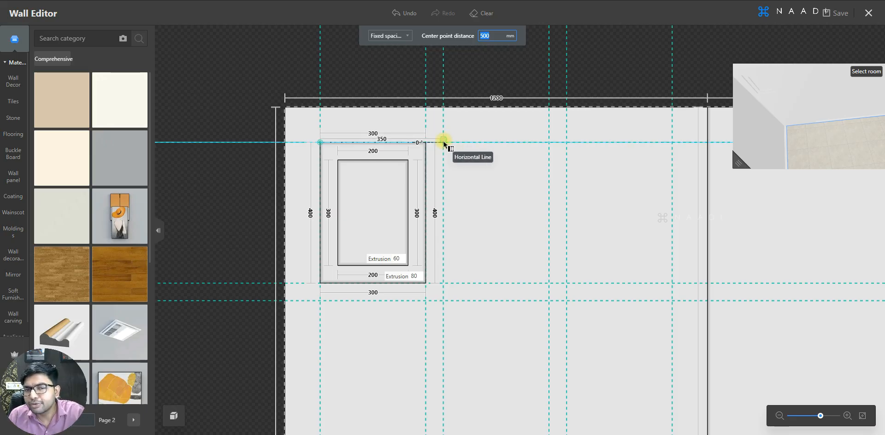
left_click(404, 38)
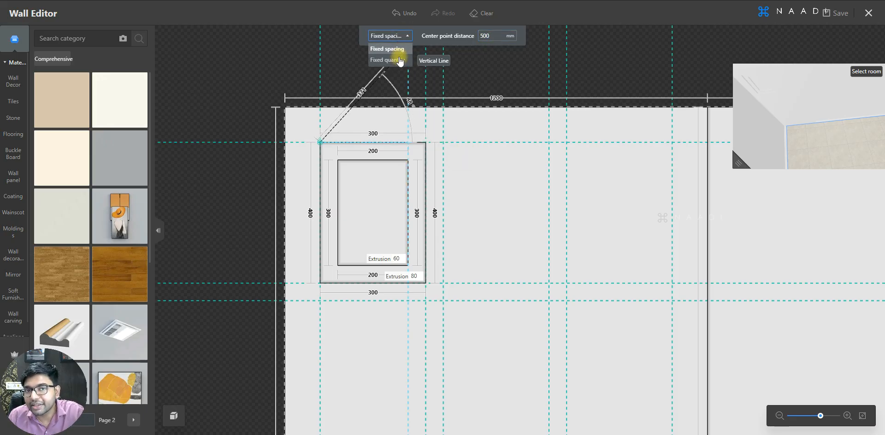
left_click(388, 54)
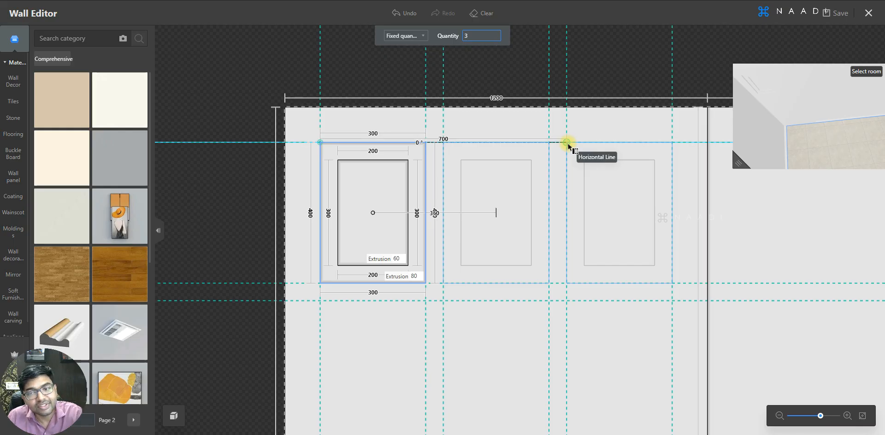
left_click(567, 143)
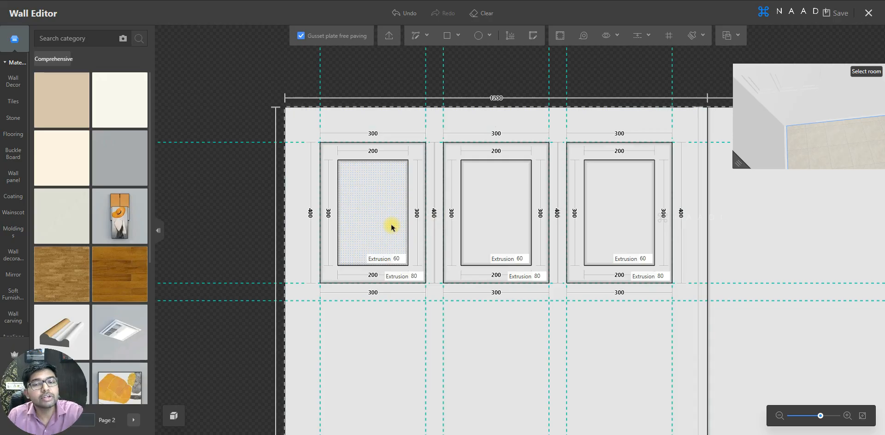
Duplicate the whole row of three panels and place the copy 50 mm below it, aligned with the guides
key("ctrl+a")
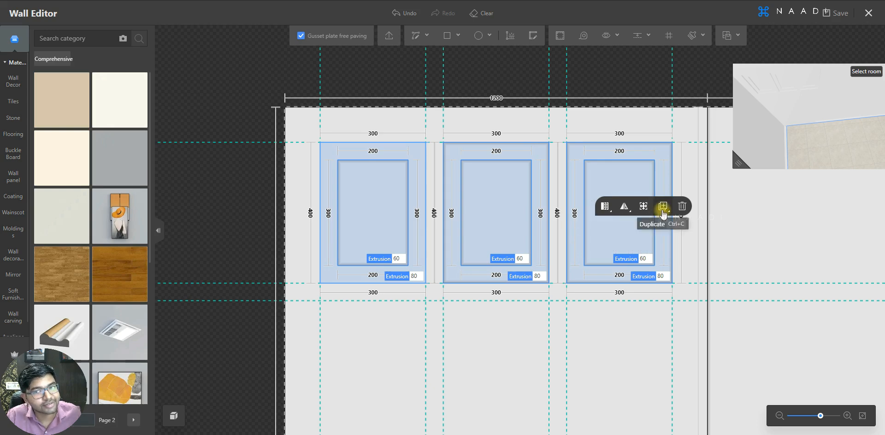
key("ctrl+c")
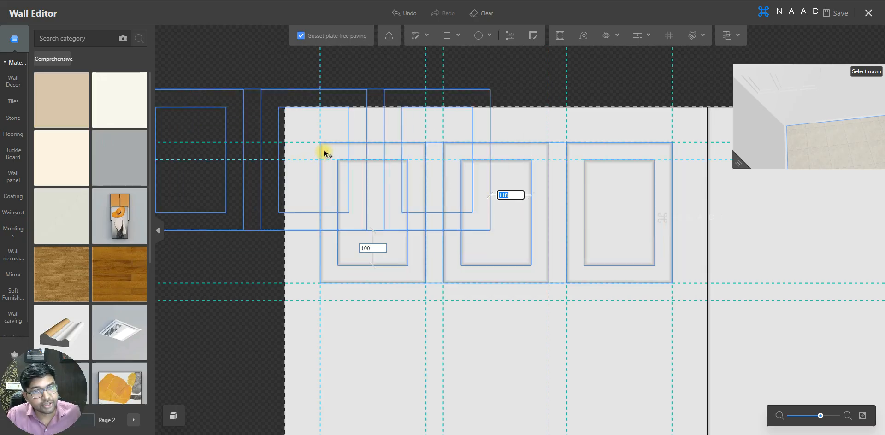
scroll(403, 196, "down", 4)
scroll(460, 324, "up", 2)
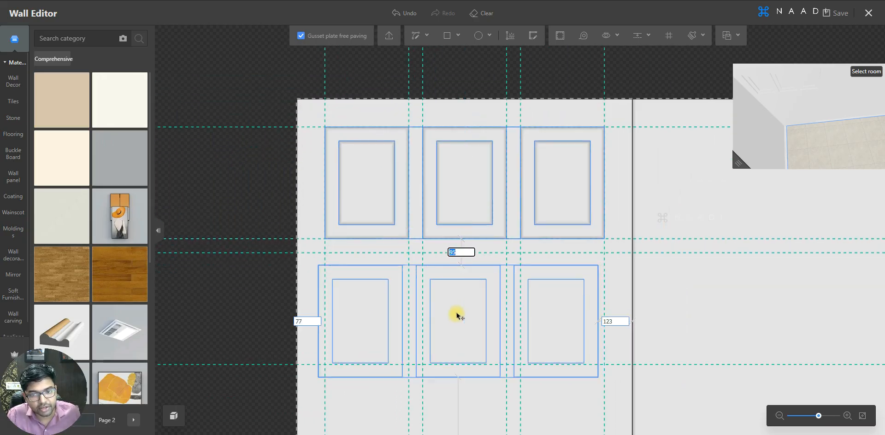
left_click(466, 310)
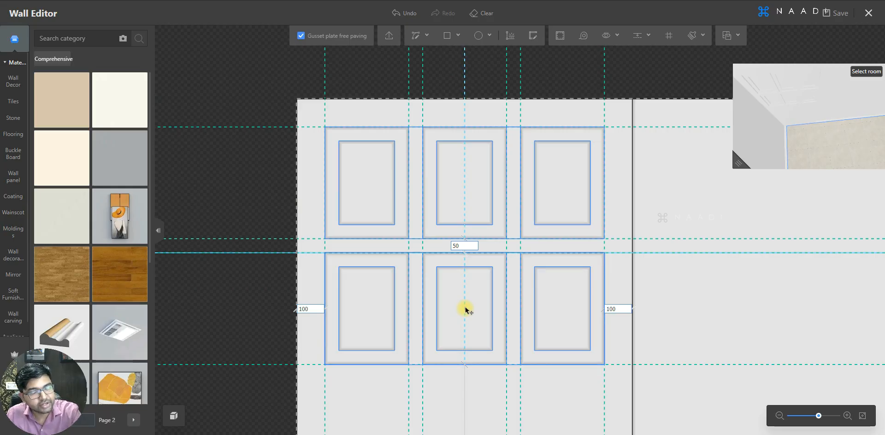
scroll(460, 263, "down", 4)
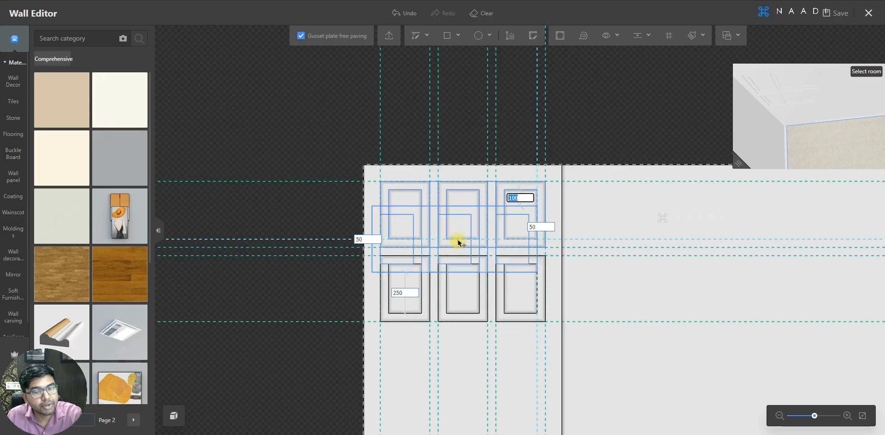
Place another copy of the three-panel row 50 mm below the second row, aligned with the vertical guides
left_click(459, 334)
scroll(461, 339, "up", 3)
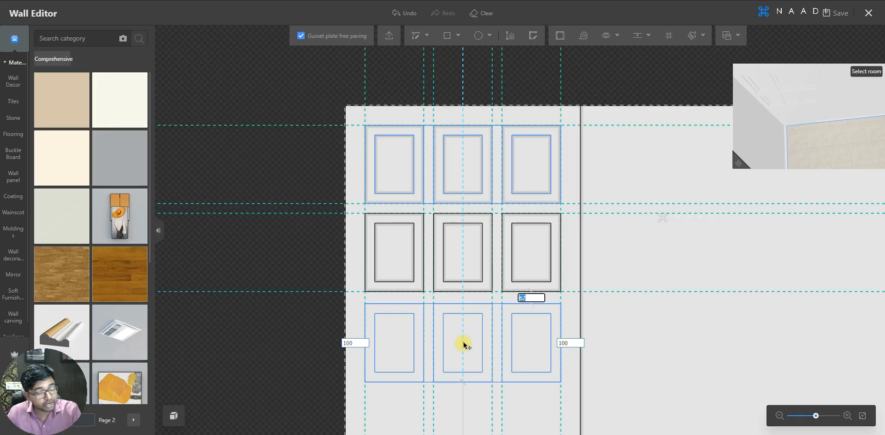
type("50")
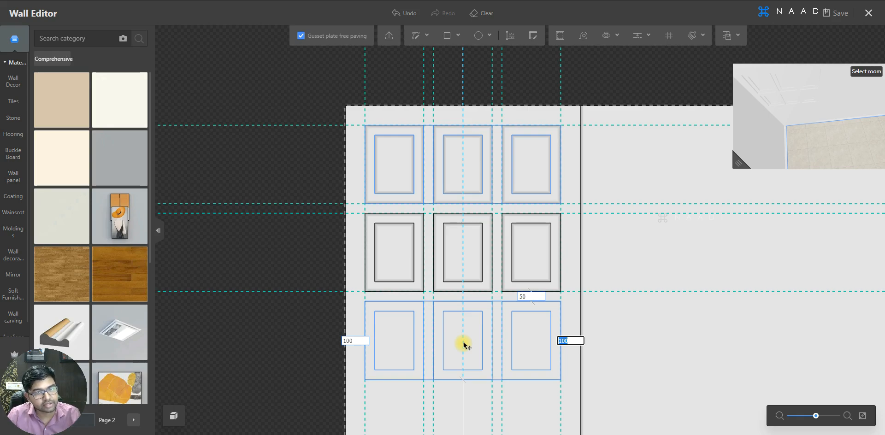
left_click(464, 345)
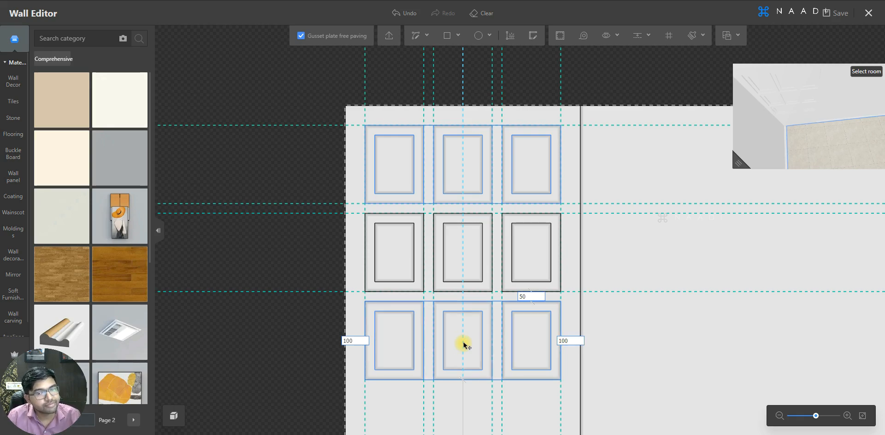
Place three more copies of the panel row in the lower part of the 1200 mm section, within the guides
scroll(471, 284, "down", 4)
scroll(456, 387, "up", 2)
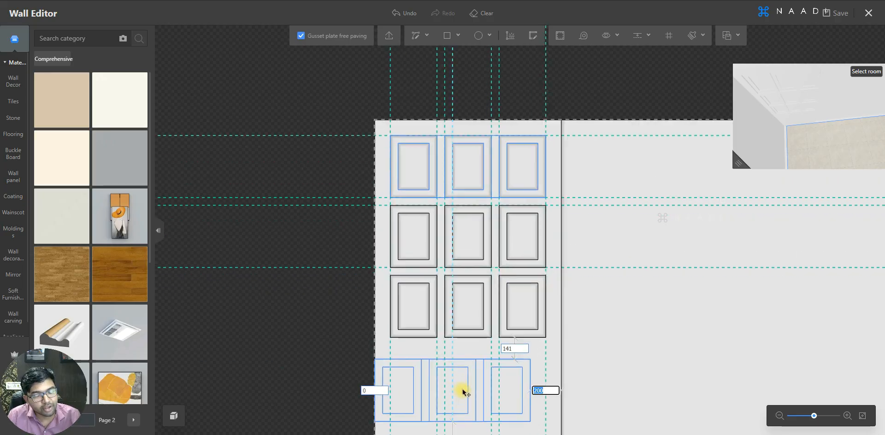
scroll(463, 392, "up", 2)
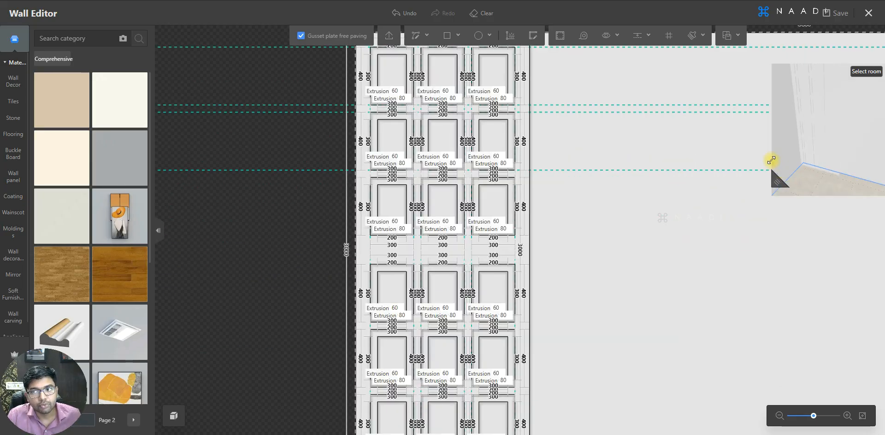
left_click_drag(772, 161, 758, 158)
scroll(253, 245, "down", 3)
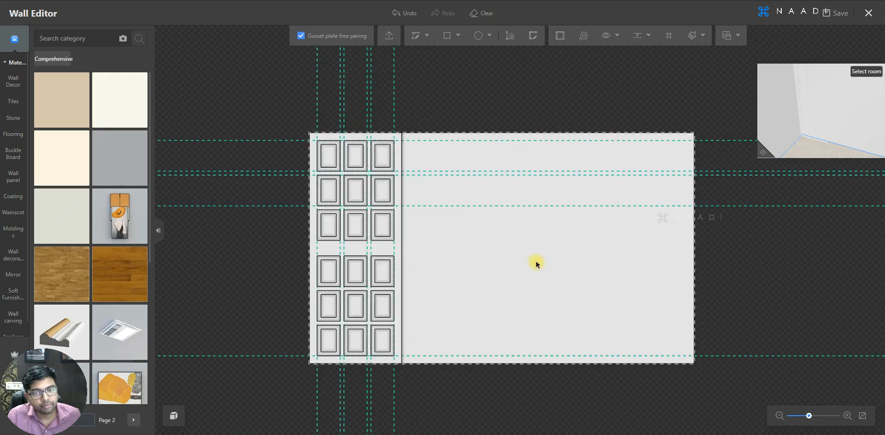
scroll(536, 264, "up", 2)
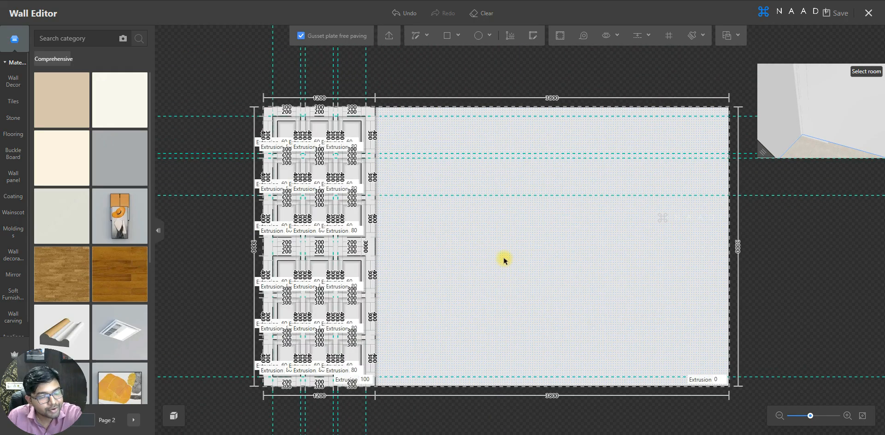
Apply a mottled taupe finish from the Paints & coatings category of Wall Decor to the background of the 1200 mm section
scroll(277, 220, "up", 4)
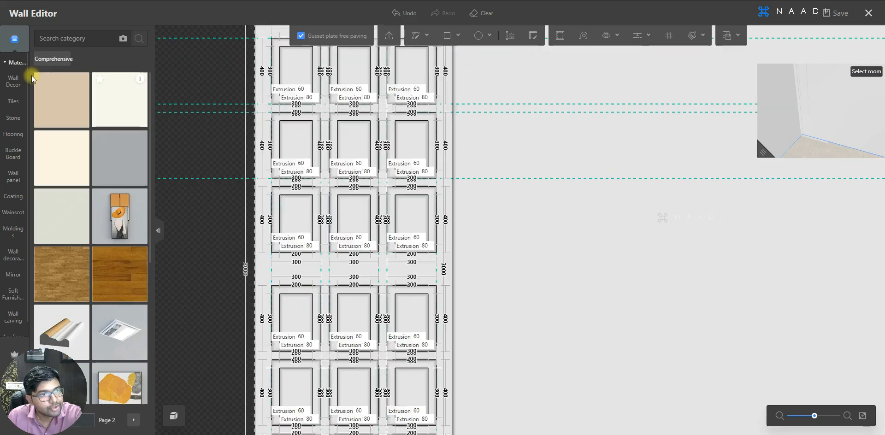
scroll(462, 235, "down", 1)
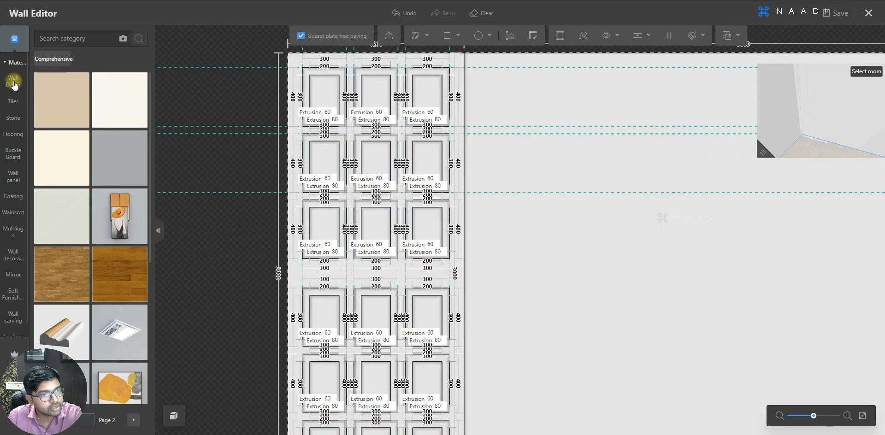
left_click(14, 83)
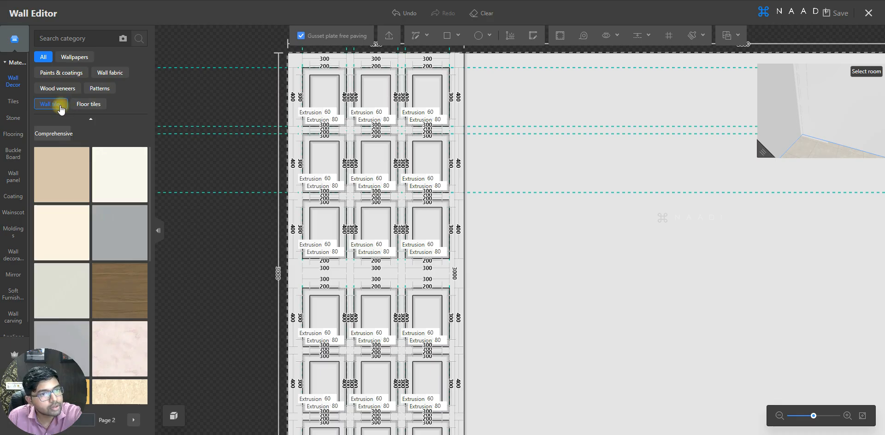
left_click(65, 74)
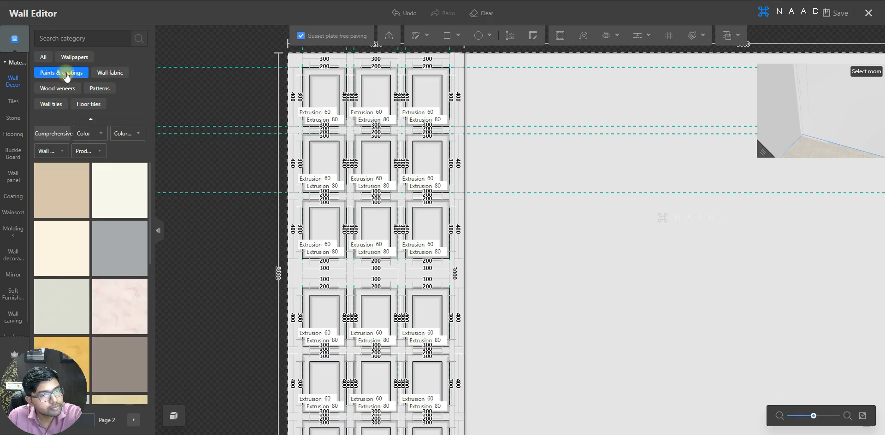
scroll(69, 223, "down", 5)
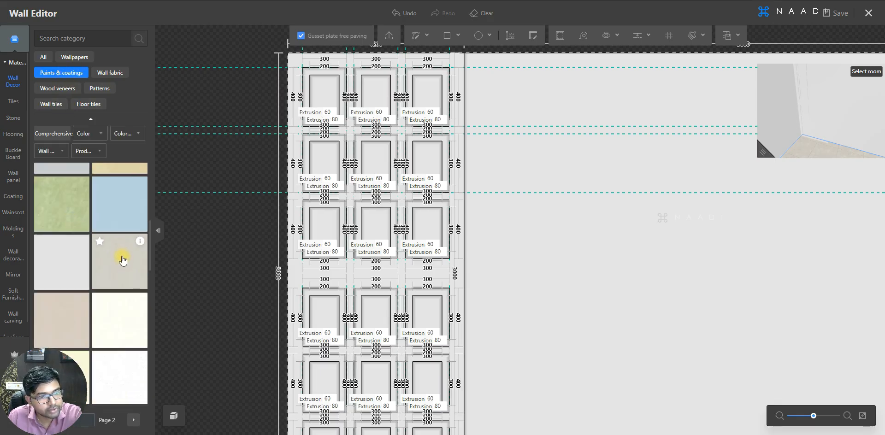
scroll(120, 262, "down", 3)
left_click_drag(117, 267, 287, 65)
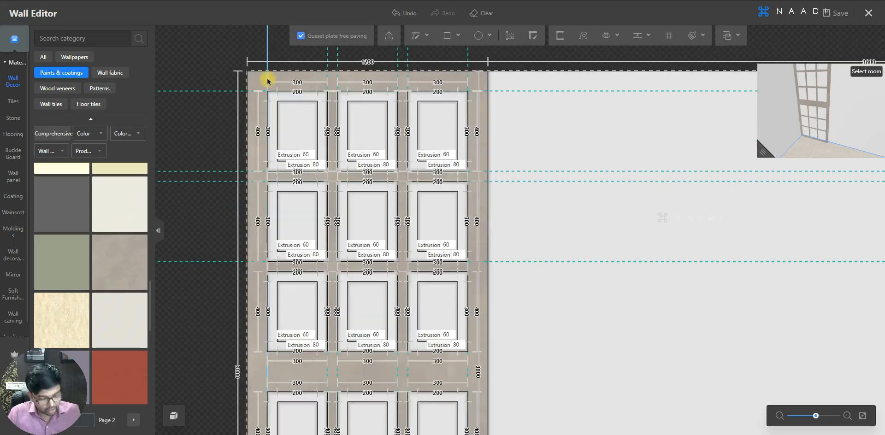
Sample the taupe finish from the section background and apply it to the inner rectangles of all panels, leaving their frames white
key("b")
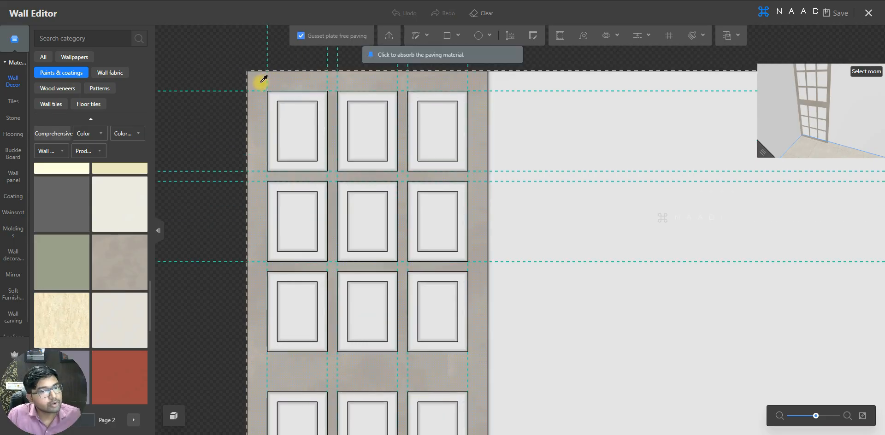
left_click(263, 79)
left_click(310, 98)
left_click(363, 115)
left_click(343, 132)
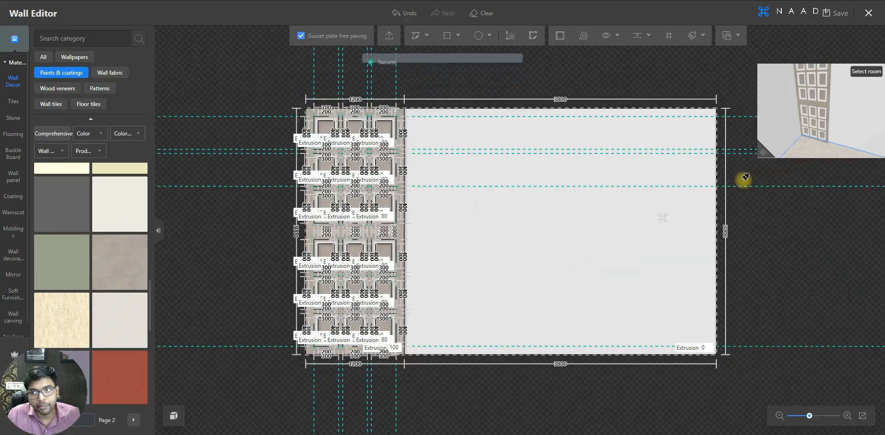
Enlarge the room preview and orbit it to examine the painted panel wall
left_click_drag(762, 152, 618, 354)
left_click_drag(706, 235, 697, 273)
left_click_drag(623, 343, 770, 209)
scroll(486, 236, "up", 2)
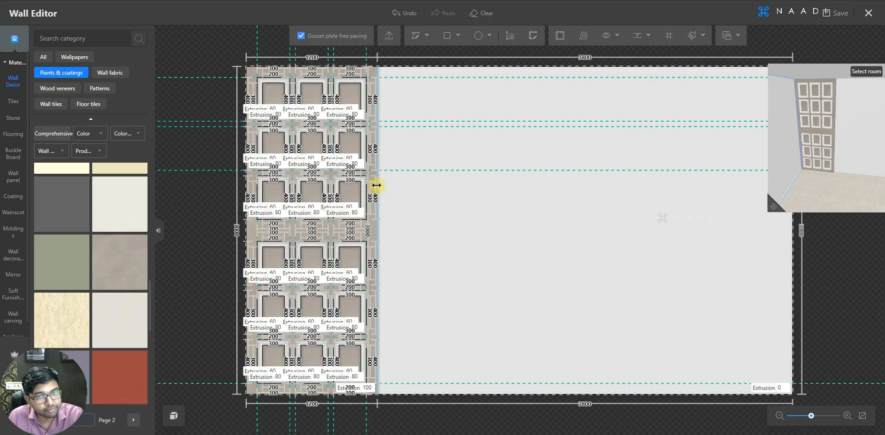
scroll(353, 248, "down", 1)
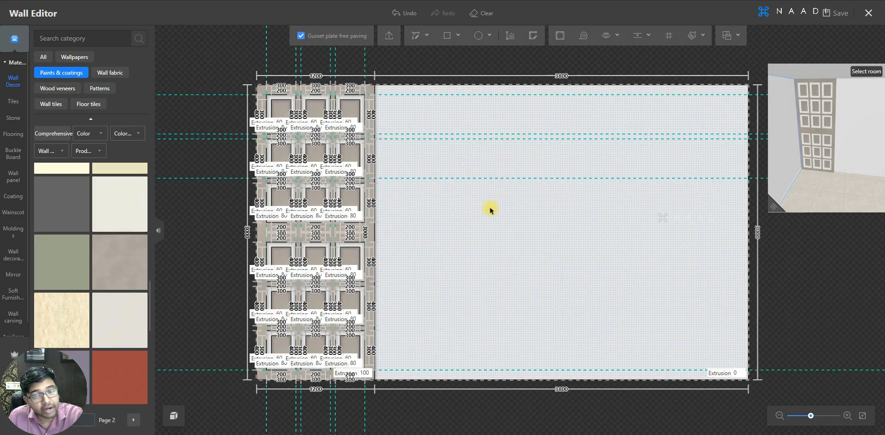
scroll(490, 210, "up", 1)
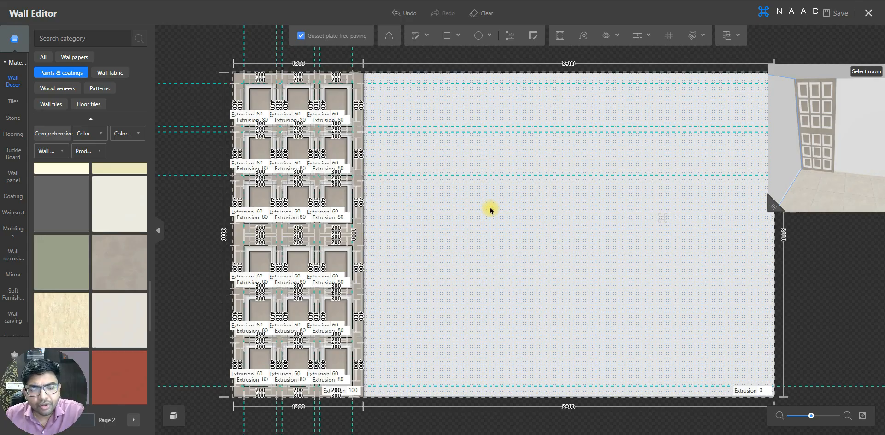
Add an indented lamp belt along the edge between the 1200 and 3800 mm sections, with a #FFCE87 light strip at 300% brightness
left_click(362, 233)
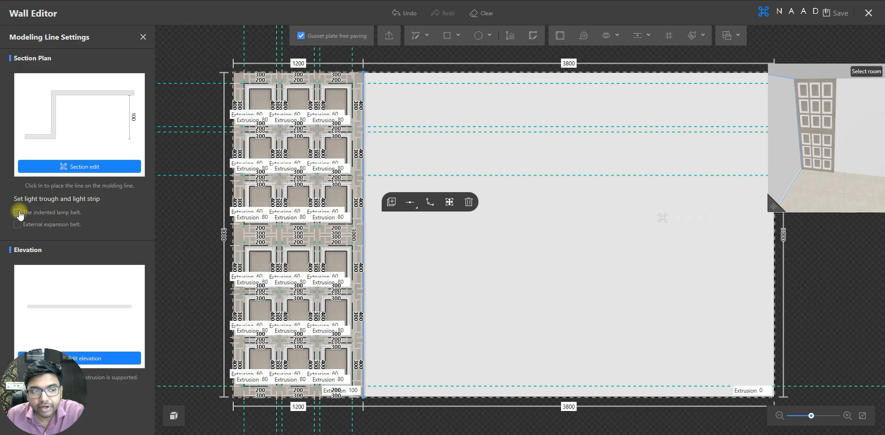
left_click(17, 212)
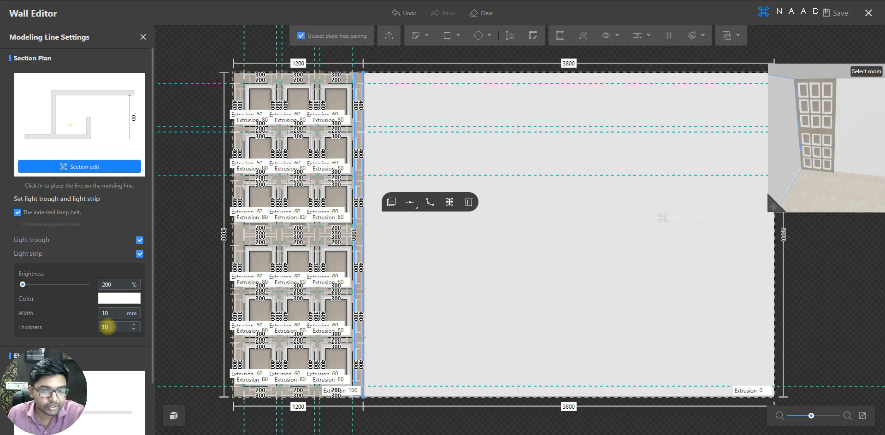
left_click(133, 298)
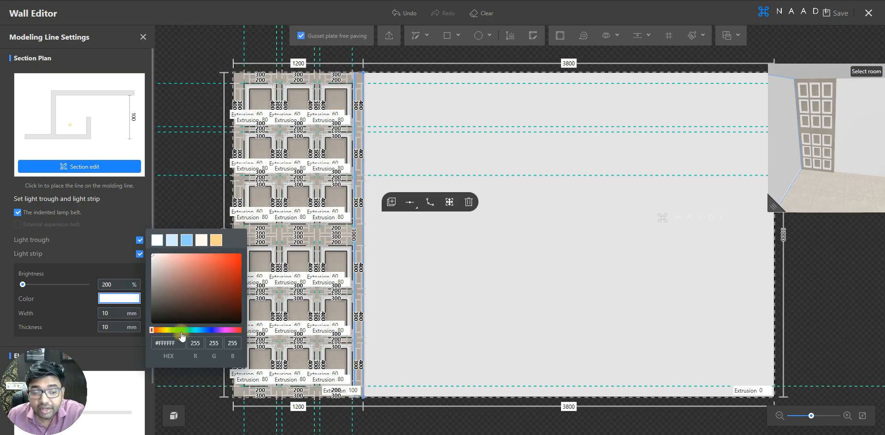
left_click_drag(175, 330, 240, 330)
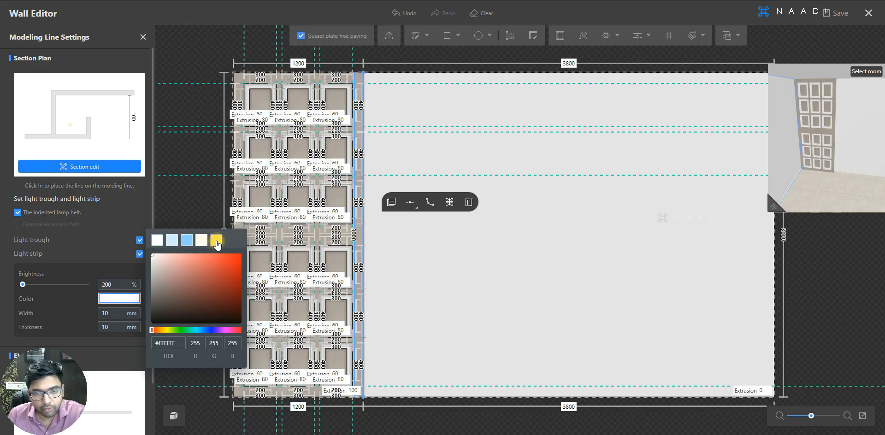
left_click(216, 240)
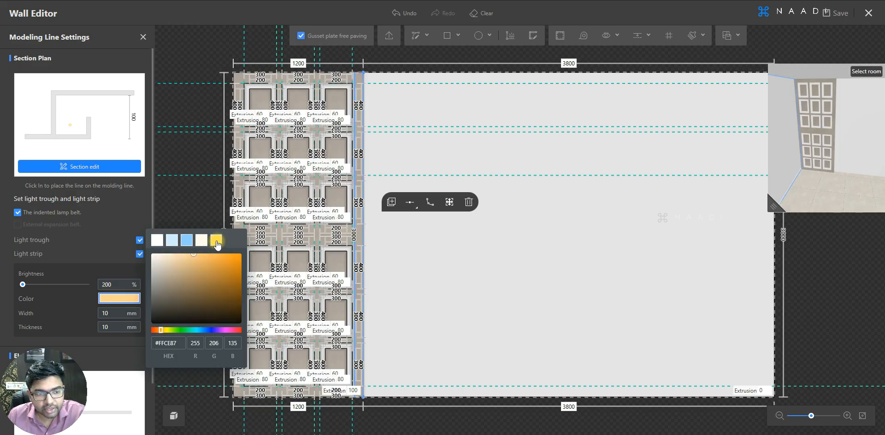
left_click(86, 272)
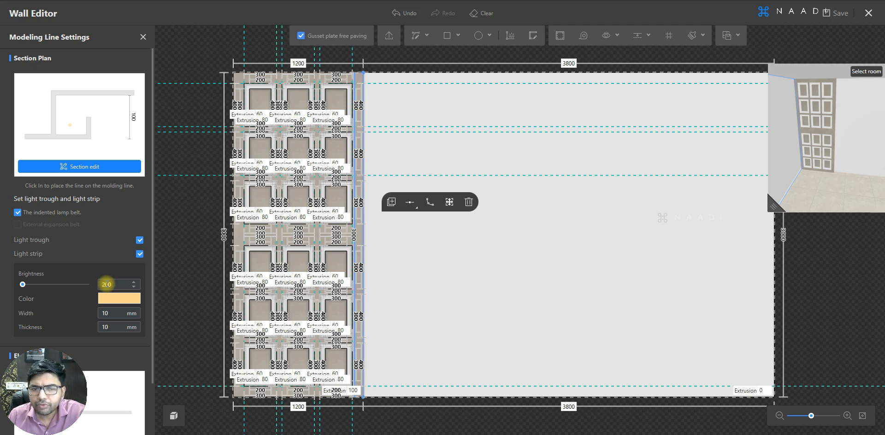
scroll(106, 285, "up", 1)
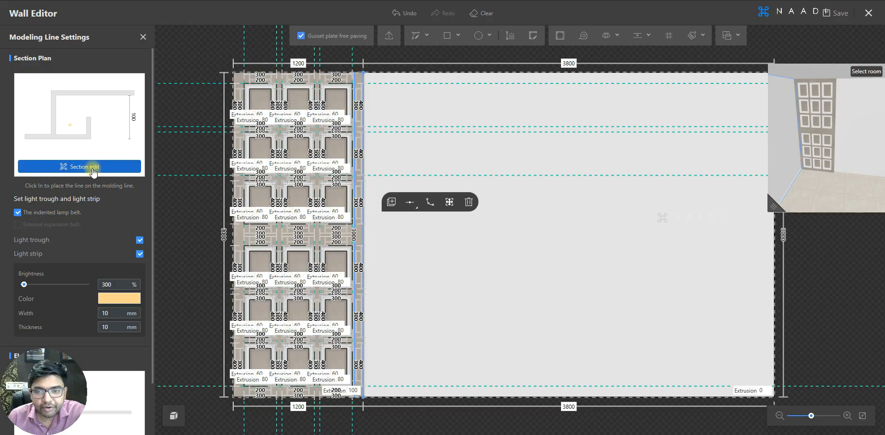
Edit the lamp belt's section so the light trough is 50 mm wide and its lip 45 mm high
left_click(92, 166)
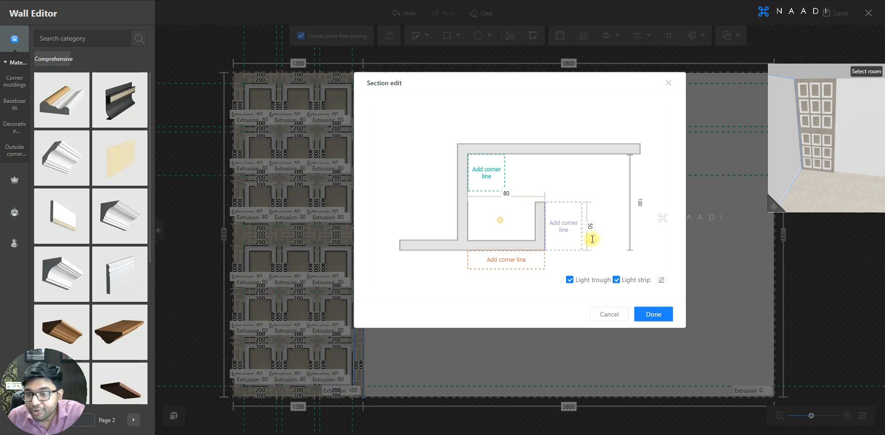
double_click(507, 193)
type("50")
key("Return")
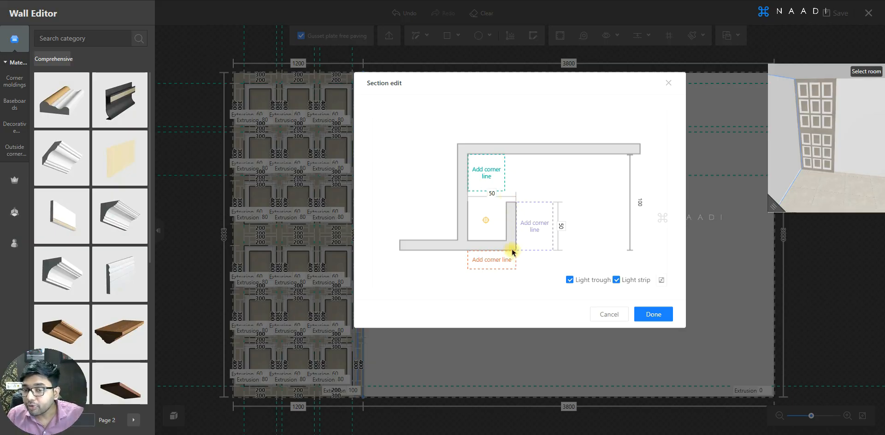
double_click(562, 227)
type("45")
key("Return")
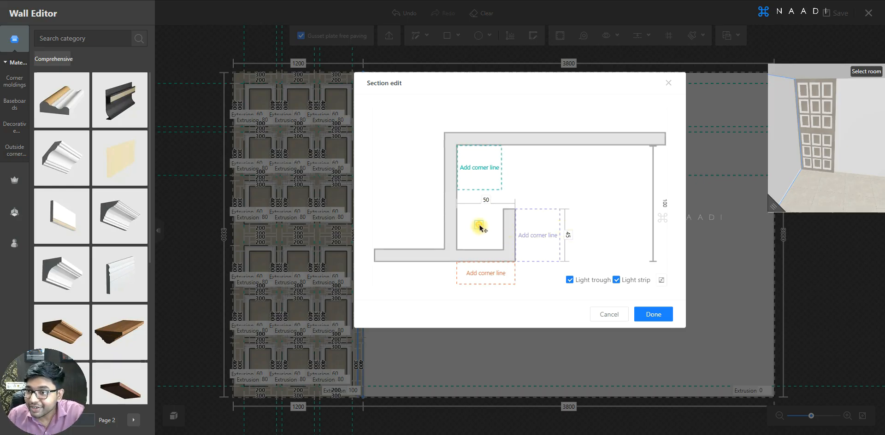
Position the light strip inside the trough 10 mm from the side wall and 80 mm from the upper face, and accept the section
mouse_move(479, 227)
left_mouse_down()
mouse_move(490, 240)
mouse_move(474, 241)
left_mouse_up()
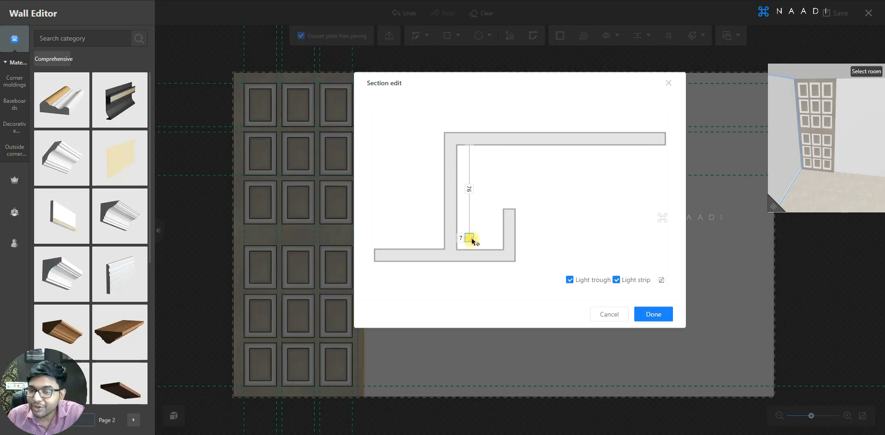
mouse_move(471, 242)
left_mouse_down()
mouse_move(497, 246)
mouse_move(470, 243)
left_mouse_up()
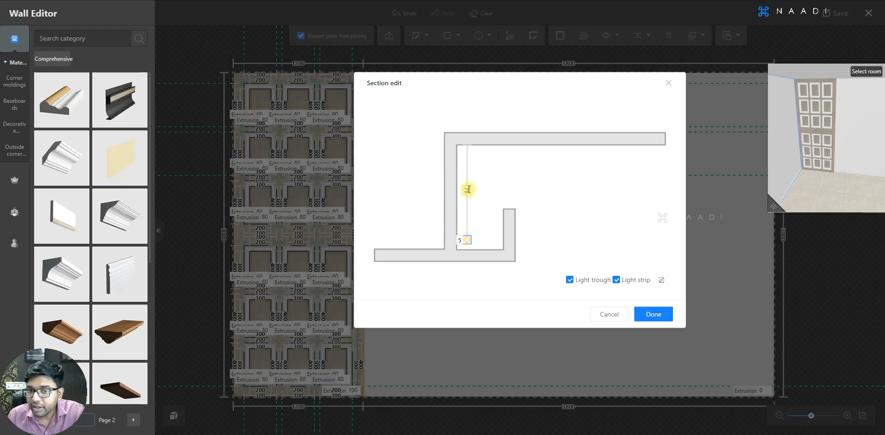
left_click(461, 240)
type("10")
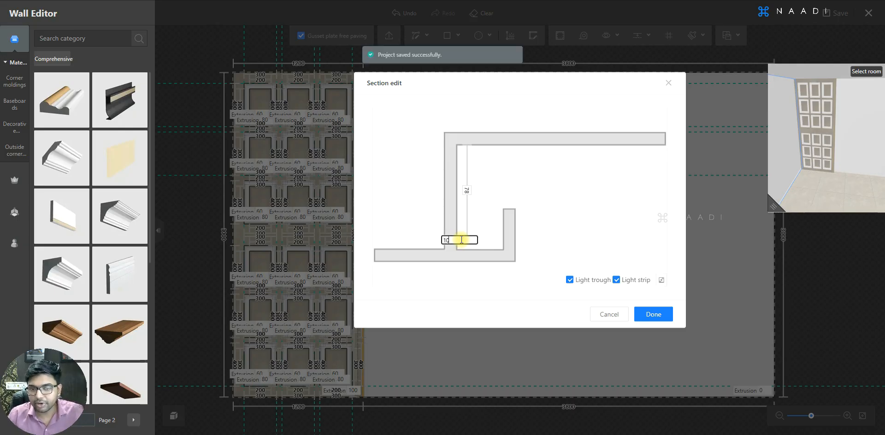
key("Return")
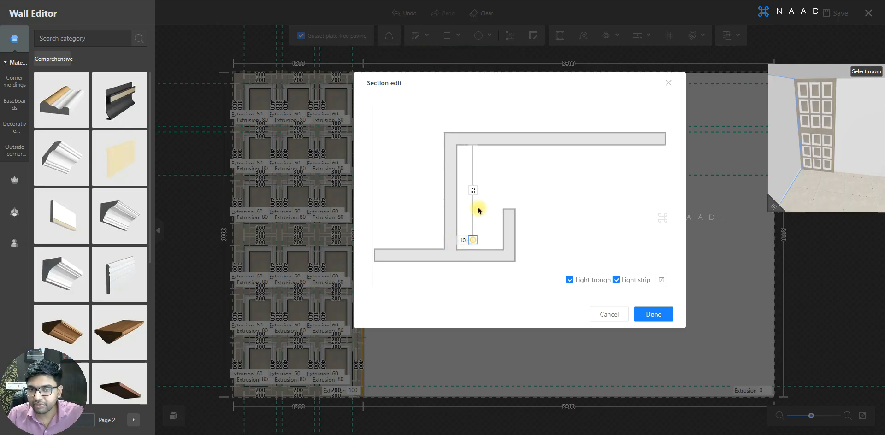
left_click(474, 191)
type("80")
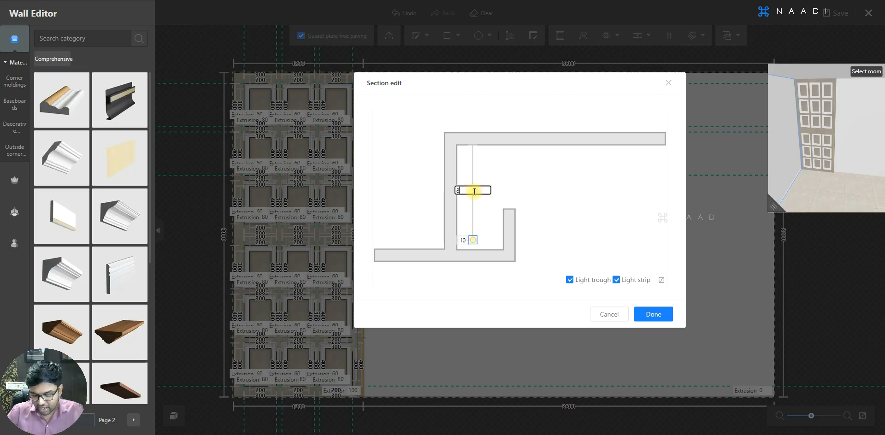
key("Return")
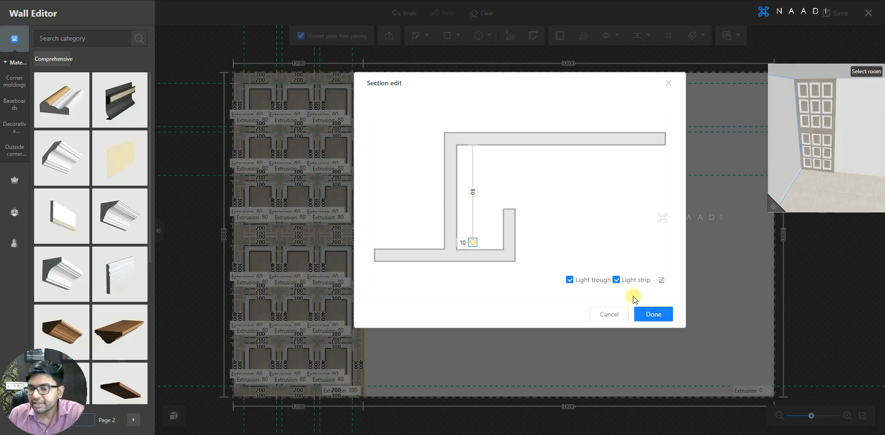
left_click(649, 315)
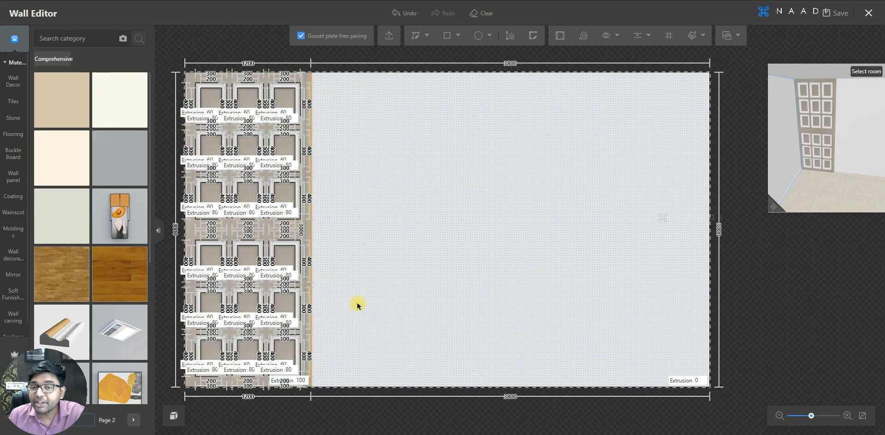
Add guides on the 3800 mm section: vertical ones 200 and 700 mm from its panelled edge, horizontal ones at mid-height and 250 mm above and below
scroll(351, 307, "down", 1)
scroll(343, 312, "up", 1)
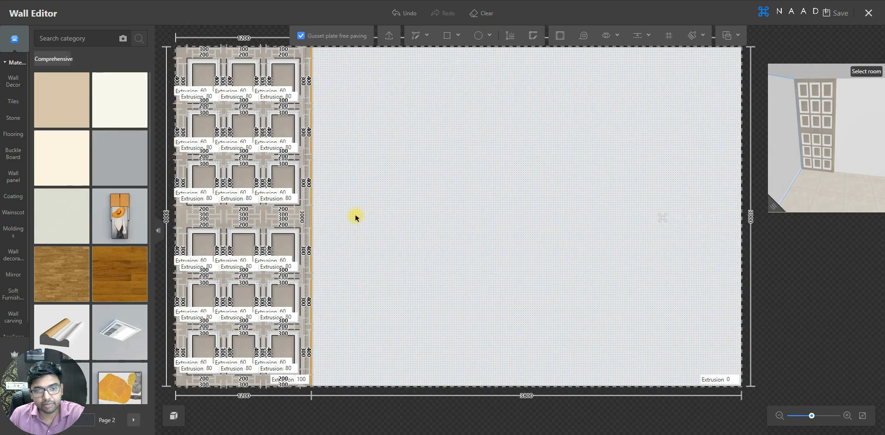
scroll(384, 314, "down", 1)
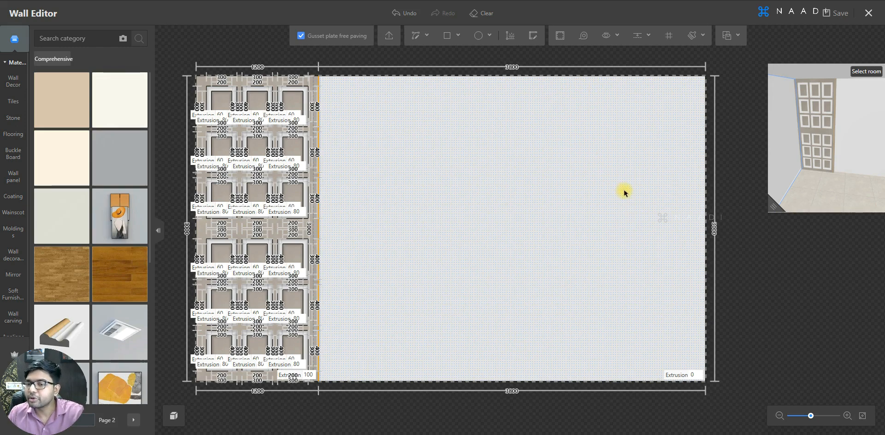
left_click(645, 36)
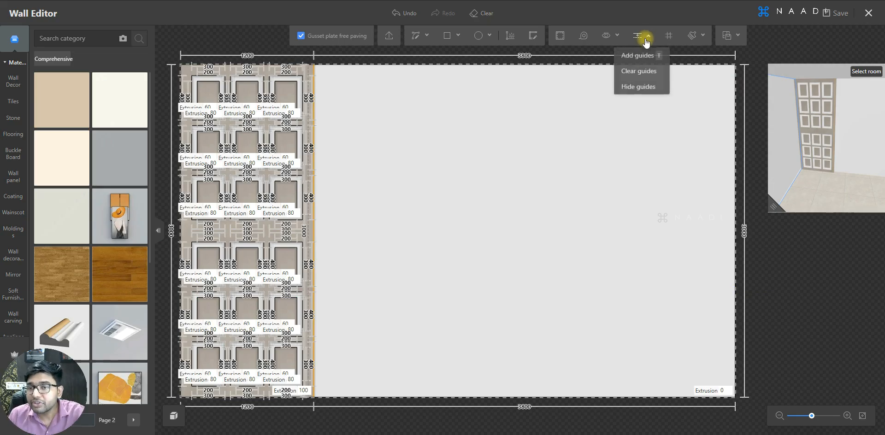
left_click(638, 56)
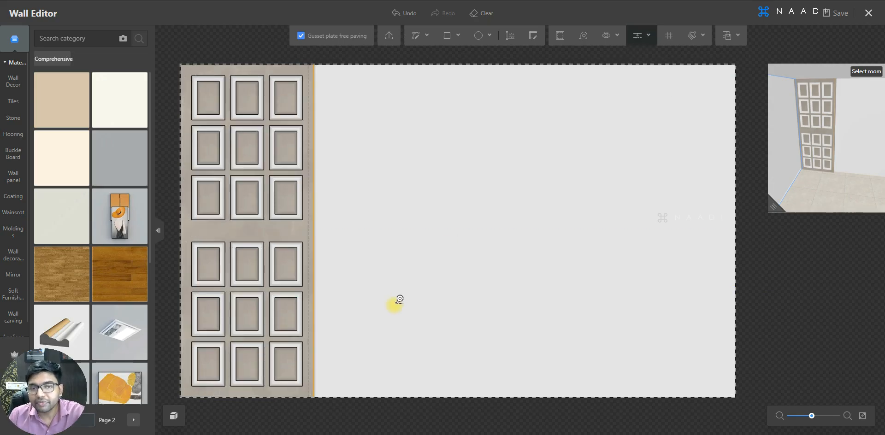
scroll(326, 328, "up", 1)
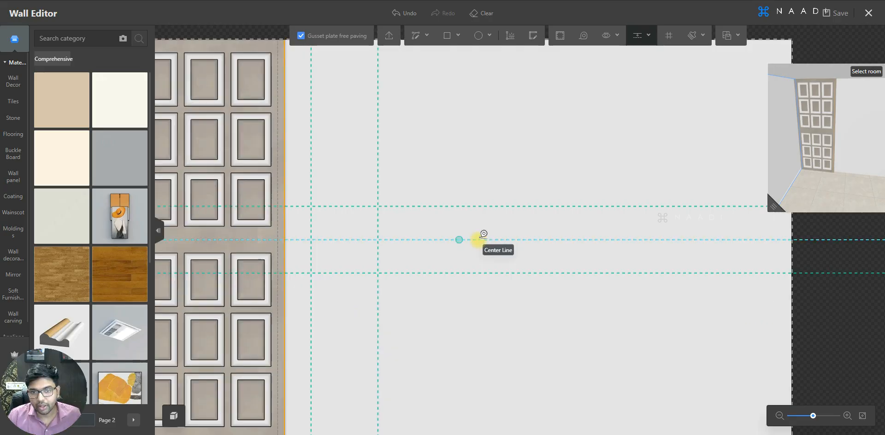
scroll(479, 239, "down", 2)
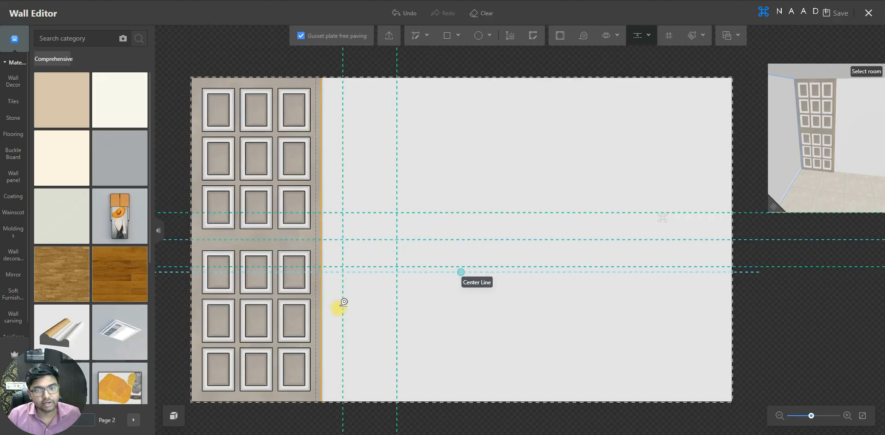
scroll(343, 301, "up", 2)
key("Escape")
scroll(451, 252, "down", 1)
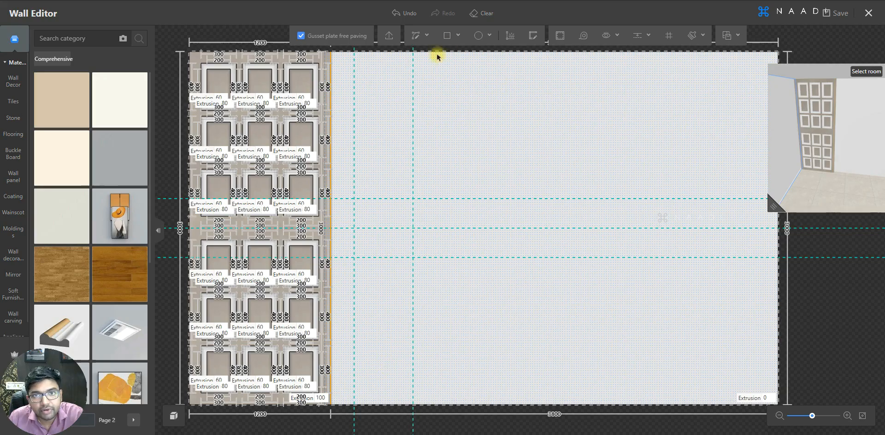
Draw a 500 by 1500 mm rectangle between the vertical guides, from the wall's base up to the mid-height guide
left_click(446, 36)
left_click(443, 56)
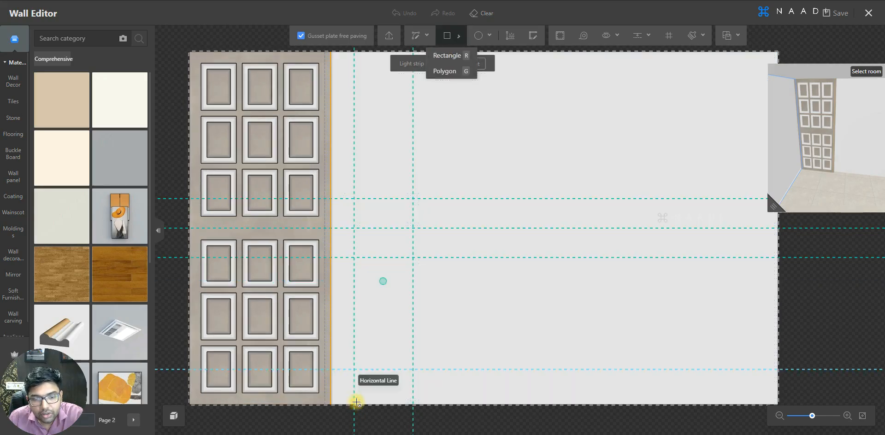
left_click(355, 405)
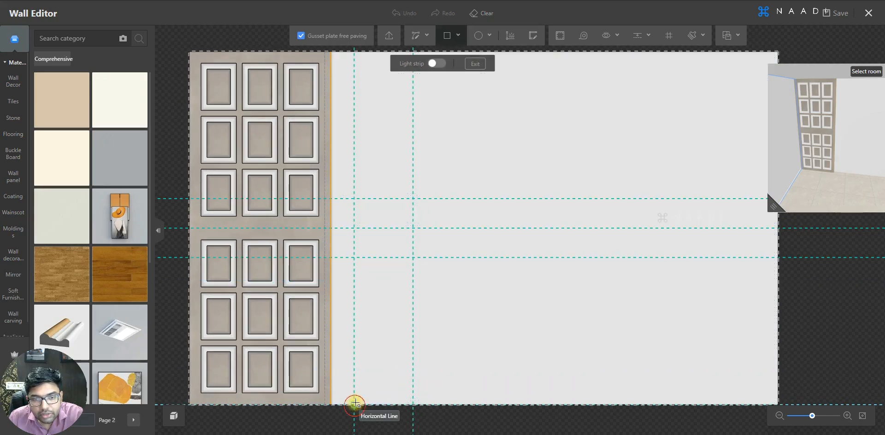
left_click(413, 228)
scroll(413, 228, "up", 2)
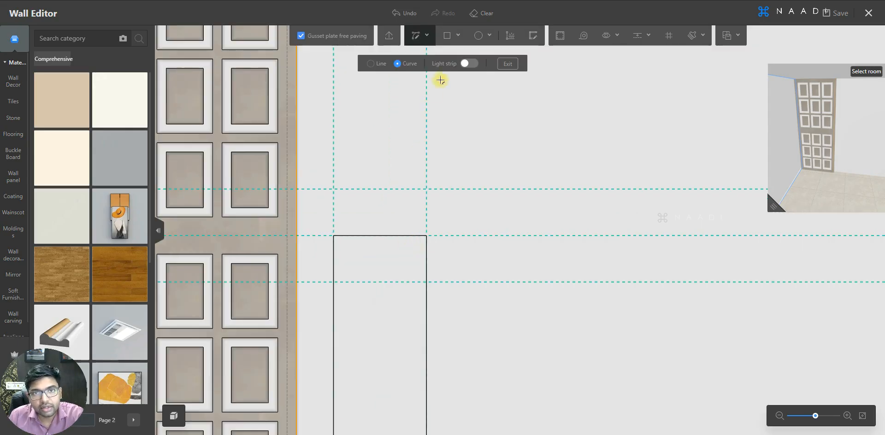
Draw a 180° curve with a 250 mm rise over the rectangle's top edge, up to the upper horizontal guide
left_click(418, 36)
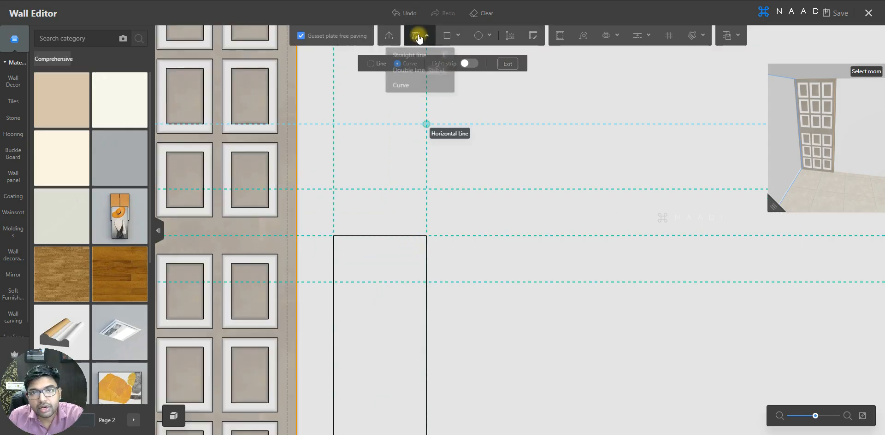
left_click(407, 88)
left_click(334, 235)
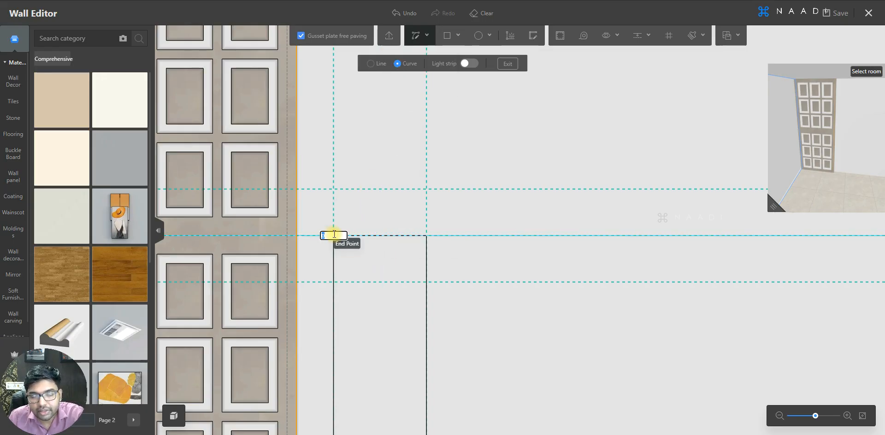
left_click(425, 235)
scroll(389, 199, "up", 1)
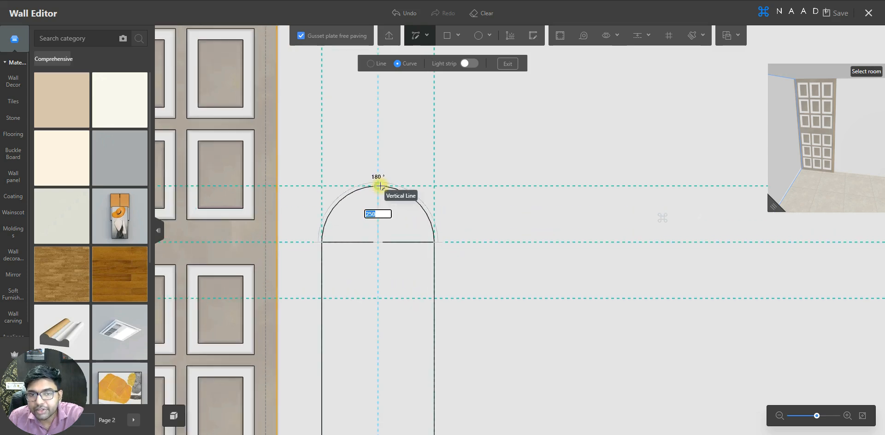
left_click(378, 186)
scroll(384, 196, "down", 1)
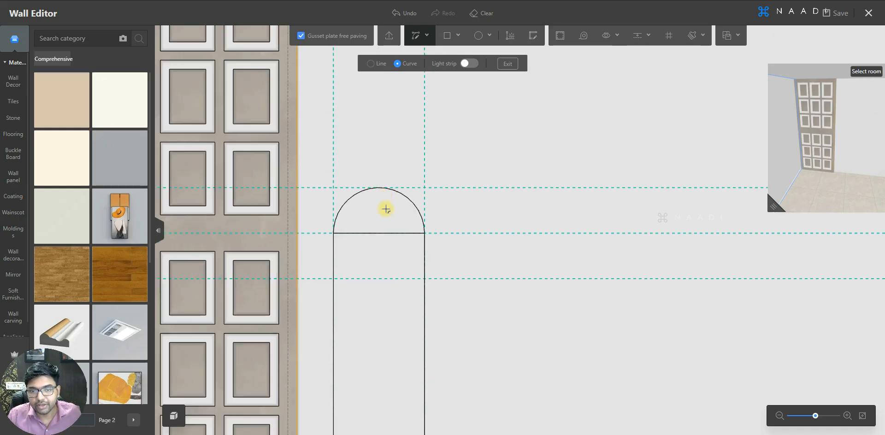
Delete the line between the semicircle and the rectangle to merge them into one arched panel
left_click(376, 244)
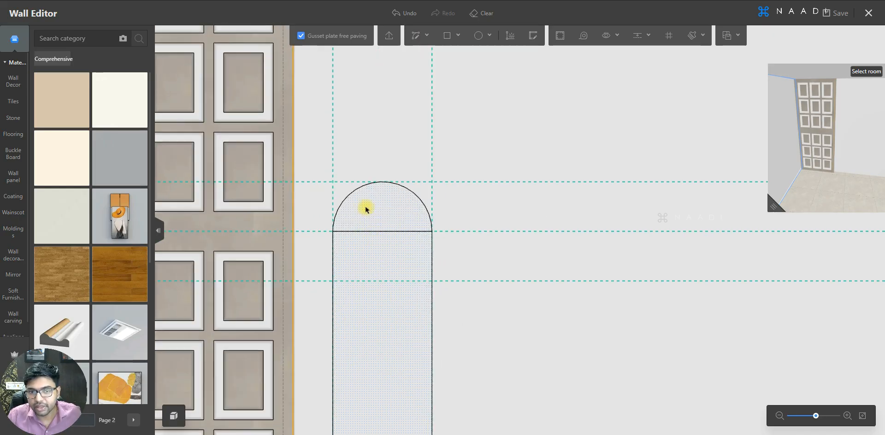
scroll(364, 220, "up", 1)
left_click(365, 209)
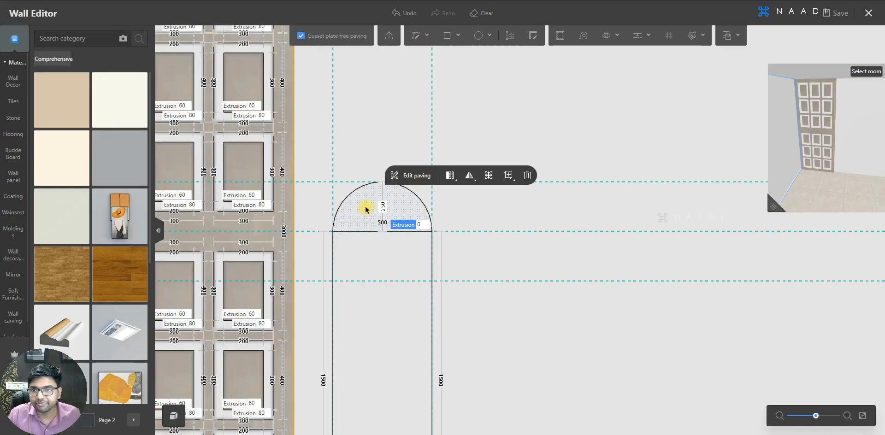
scroll(365, 207, "down", 2)
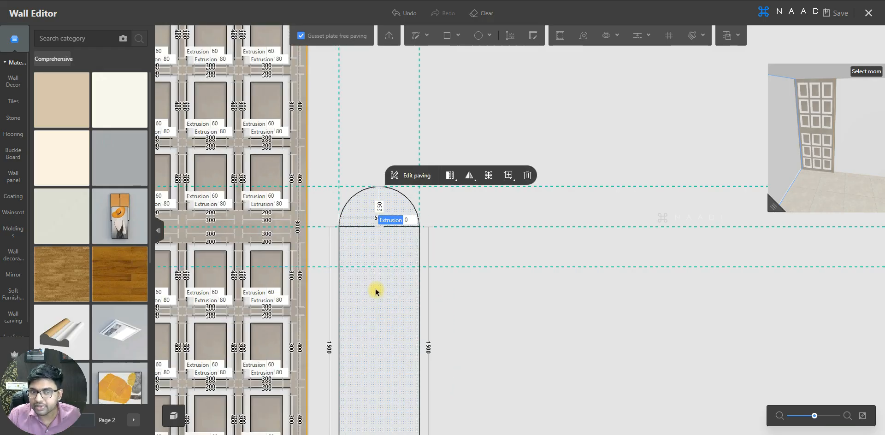
scroll(375, 291, "up", 1)
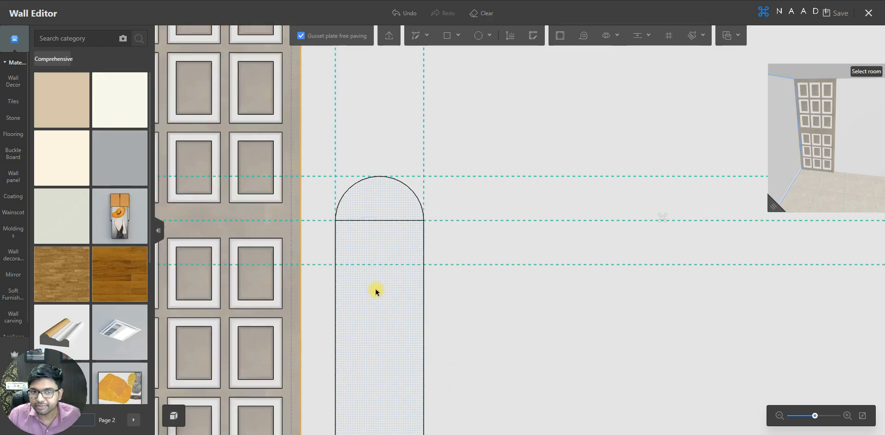
left_click(361, 220)
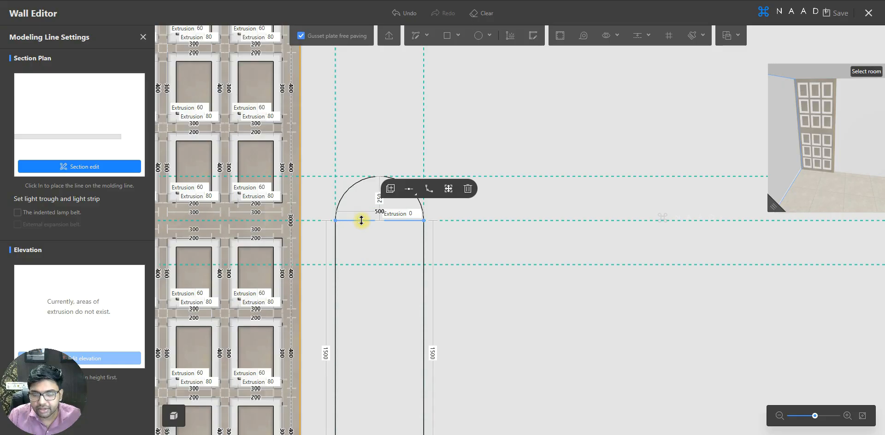
key("Escape")
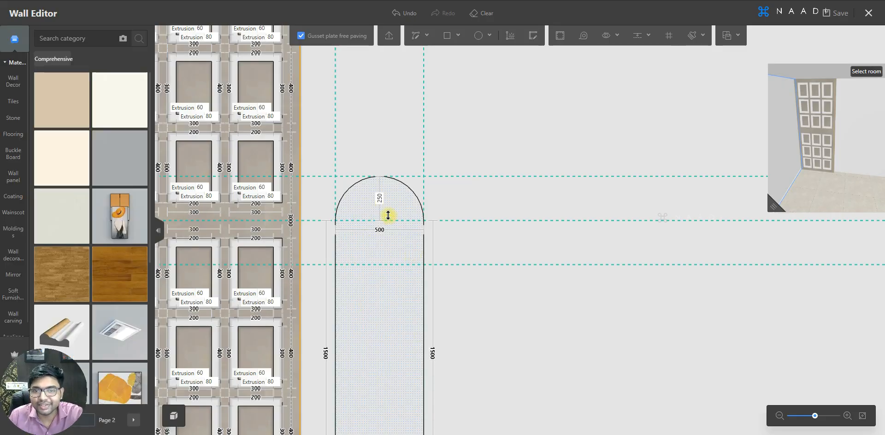
scroll(389, 314, "down", 2)
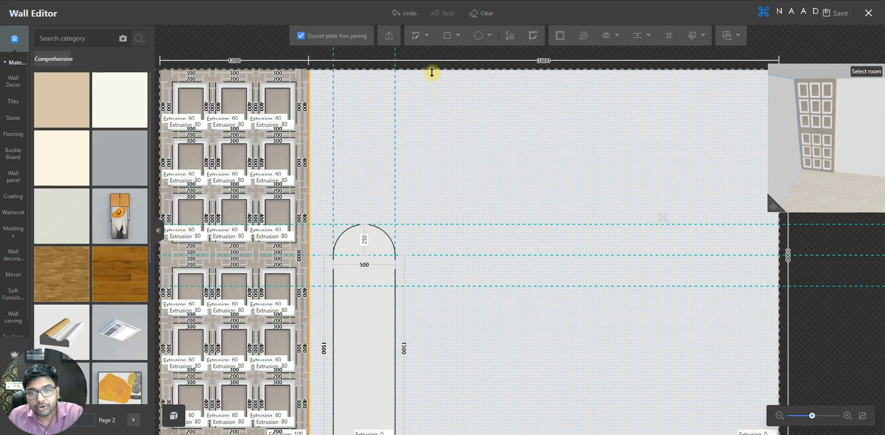
Add two more vertical guides, one 200 mm beyond the arched panel and another 500 mm further
key("g")
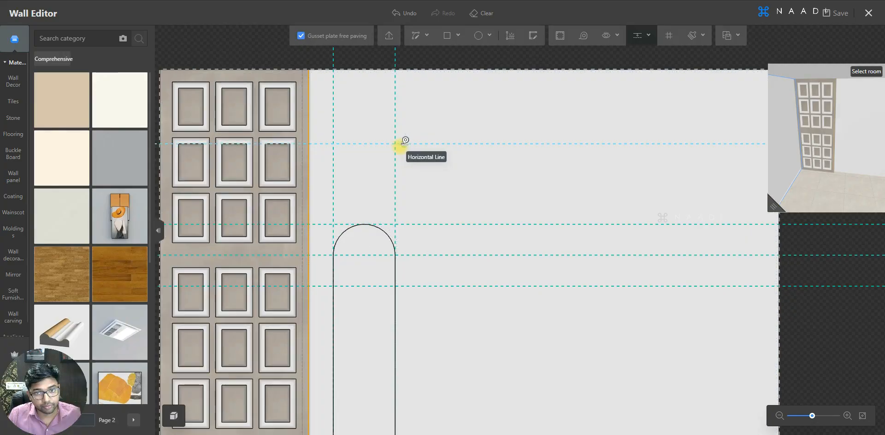
left_click(395, 144)
left_click(420, 144)
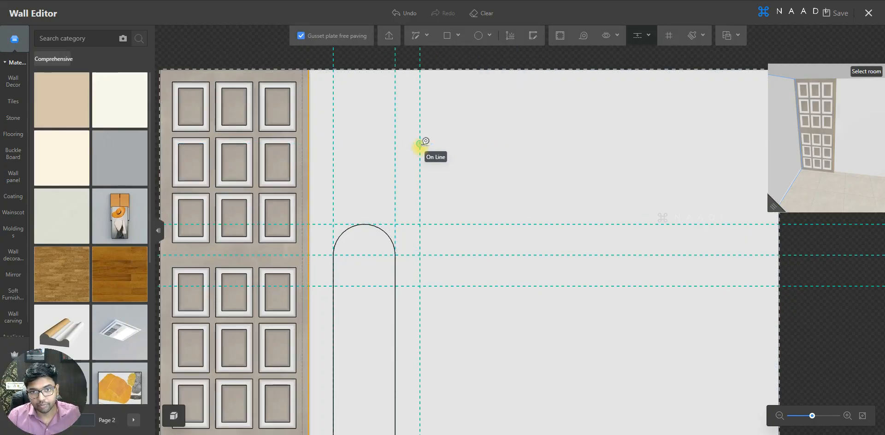
type("500")
key("Return")
Draw a 500 by 1500 mm rectangle between the new guides, from the wall's upper edge down to mid-height
left_click(446, 35)
scroll(397, 232, "down", 1)
scroll(420, 96, "up", 1)
left_click(414, 92)
left_click(480, 271)
Add a downward 250 mm deep semicircle to the hanging rectangle's lower edge and delete the dividing line between them
scroll(460, 296, "up", 3)
left_click(426, 35)
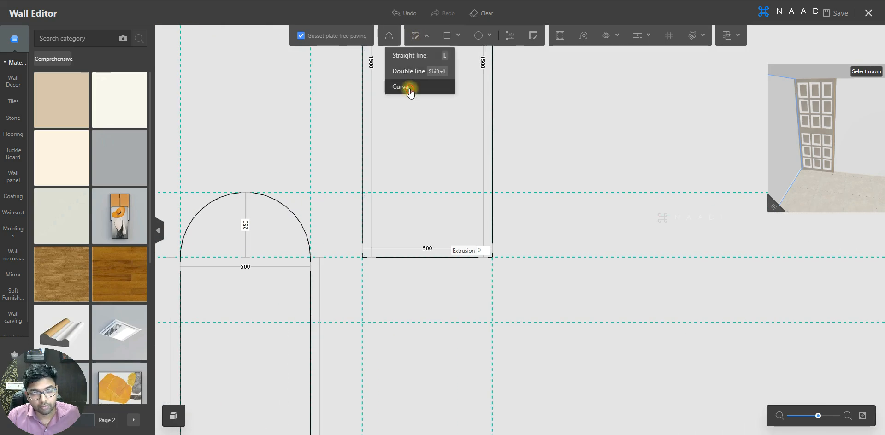
left_click(409, 89)
left_click(362, 258)
left_click(491, 258)
left_click(425, 324)
key("Escape")
left_click(445, 257)
key("Delete")
scroll(431, 246, "down", 3)
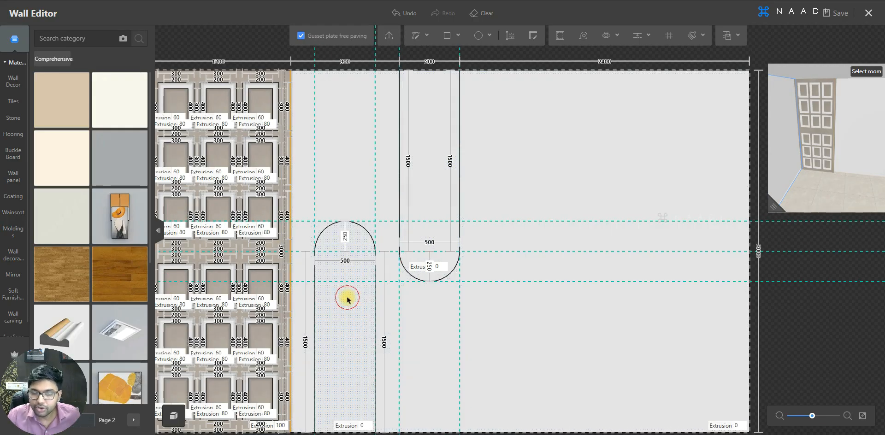
Copy the upright and inverted arched panels together twice along the wall, keeping a 200 mm gap between panels
left_click(346, 297)
left_click(424, 195, "shift")
scroll(437, 218, "up", 1)
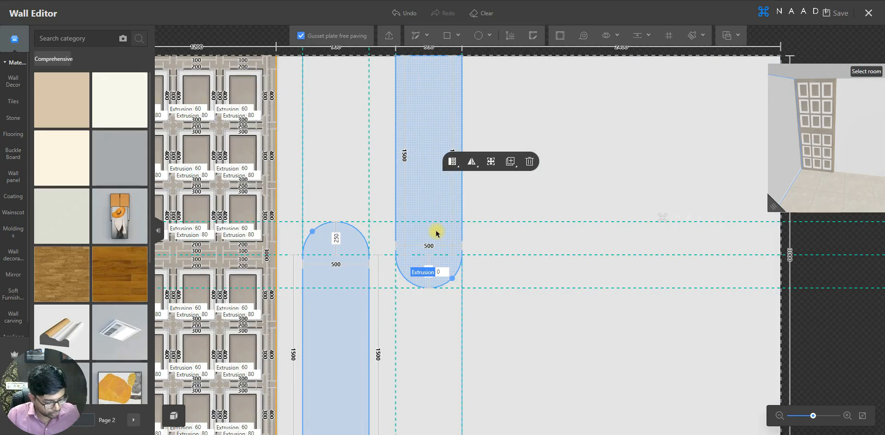
key("c")
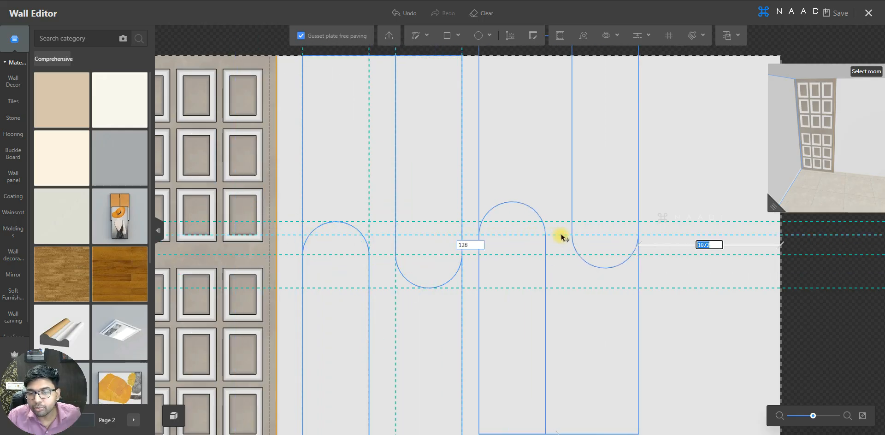
scroll(562, 237, "down", 2)
type("200")
key("Tab")
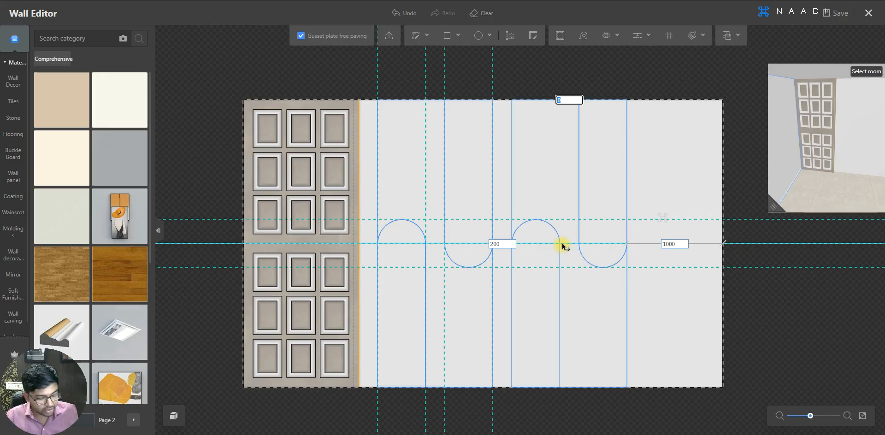
key("Tab")
key("Tab")
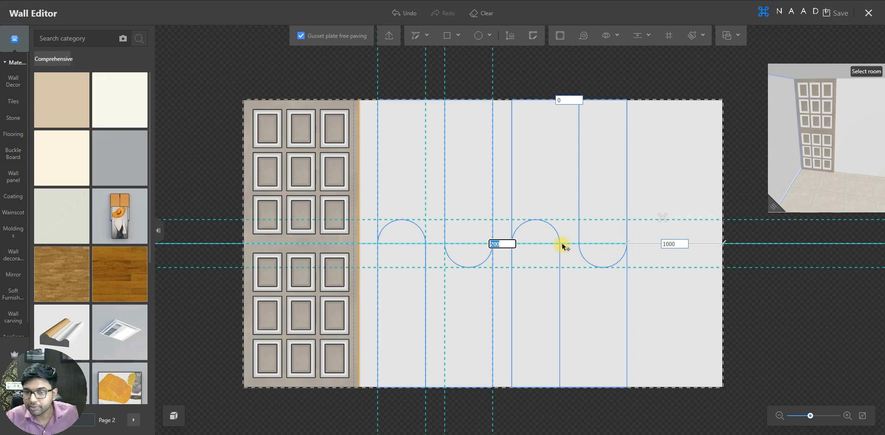
left_click(562, 247)
left_click(697, 248)
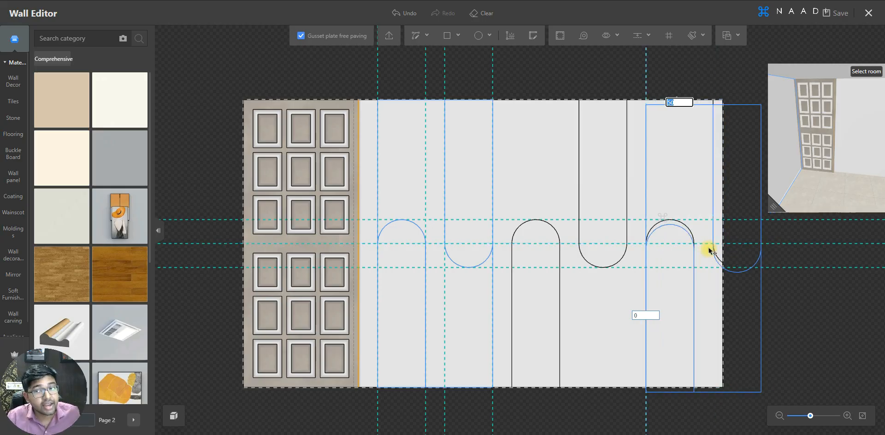
key("Escape")
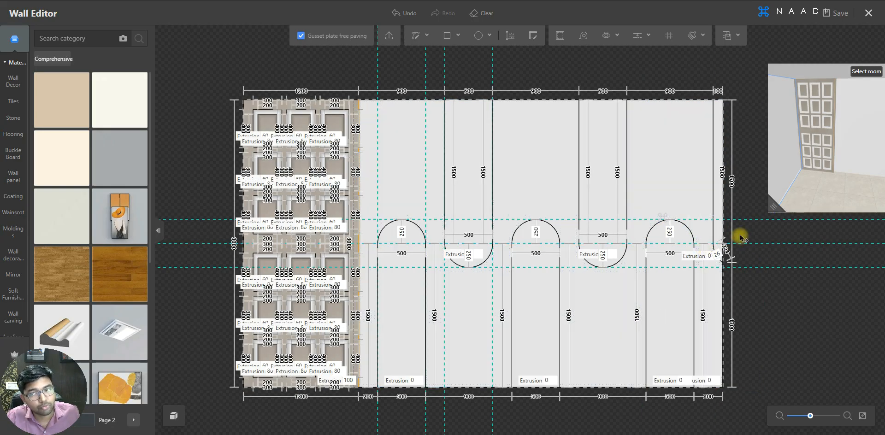
Remove the incomplete inverted arch at the far edge of the 3800 mm section
scroll(737, 236, "up", 3)
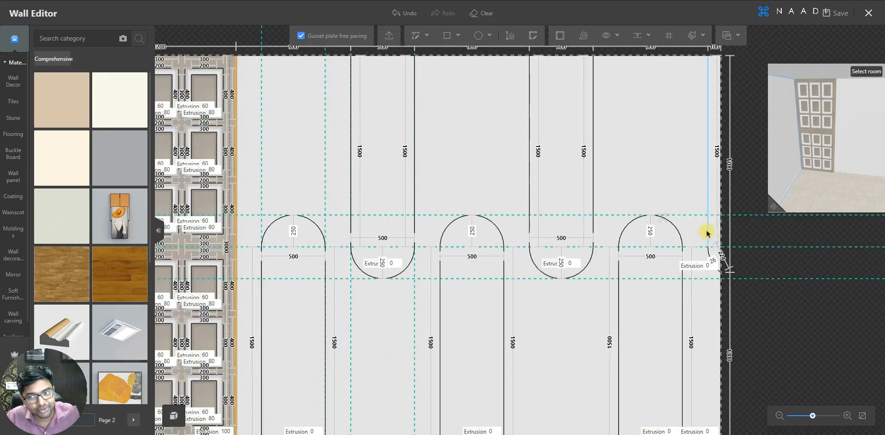
scroll(706, 231, "down", 3)
scroll(497, 340, "up", 2)
scroll(264, 210, "down", 3)
scroll(351, 257, "up", 4)
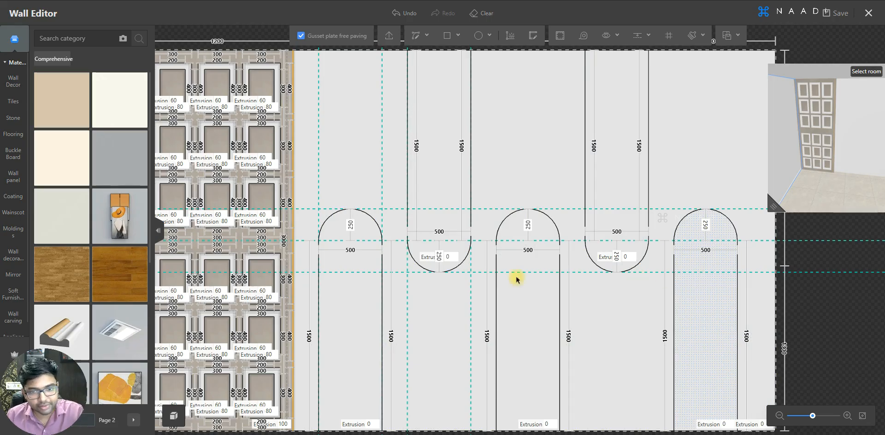
Browse the Moldings materials through the corner, outside corner and baseboard types, ending on the Decorative Moldings
scroll(351, 251, "up", 2)
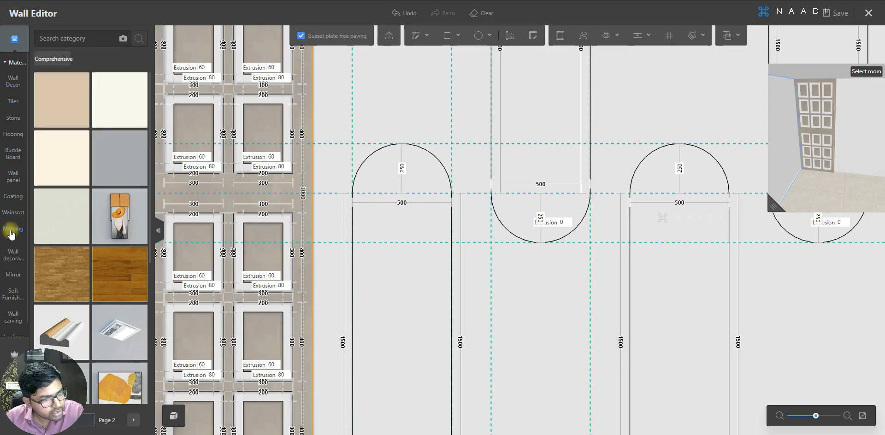
mouse_move(11, 233)
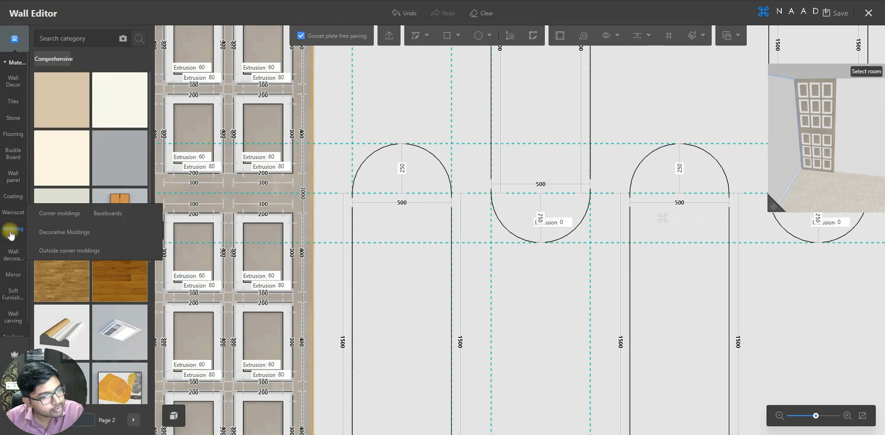
left_click(11, 233)
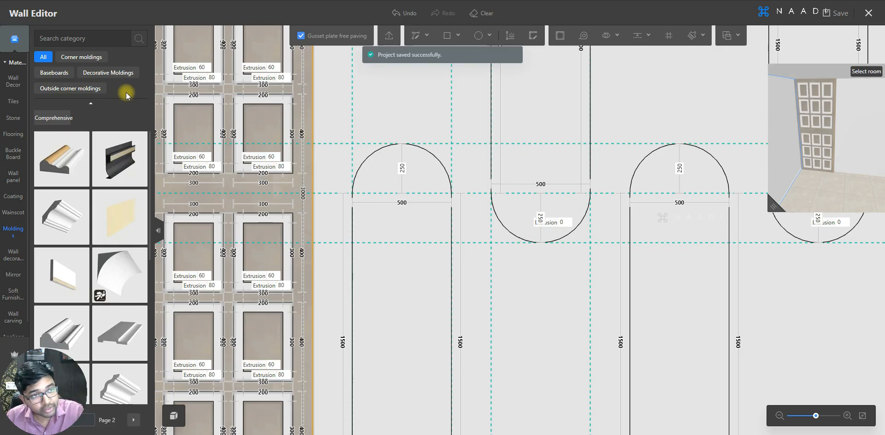
left_click(81, 57)
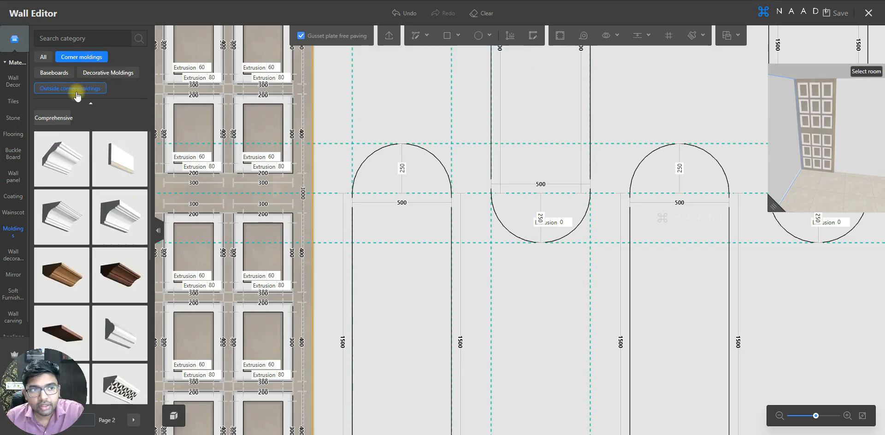
left_click(76, 88)
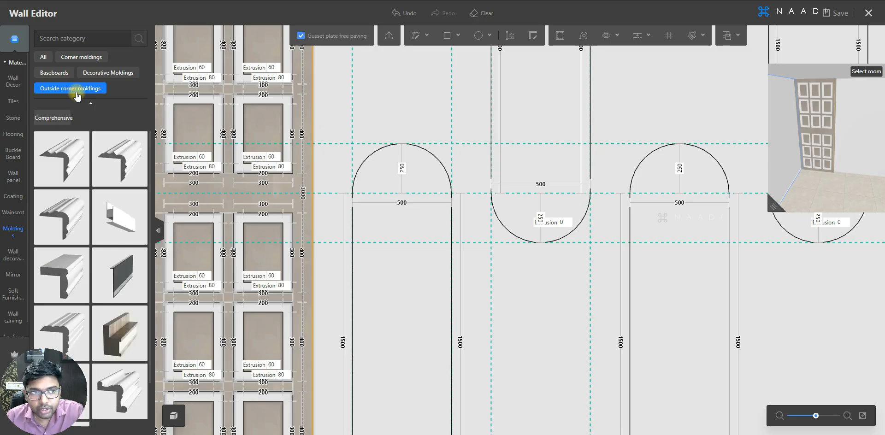
left_click(67, 74)
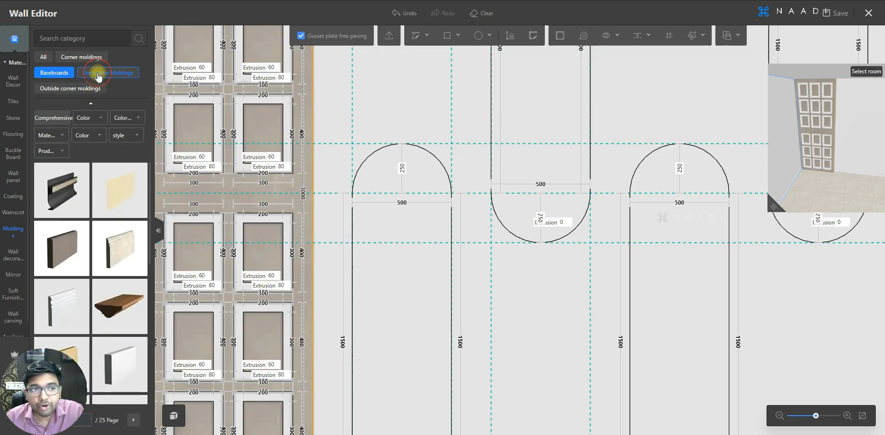
left_click(98, 74)
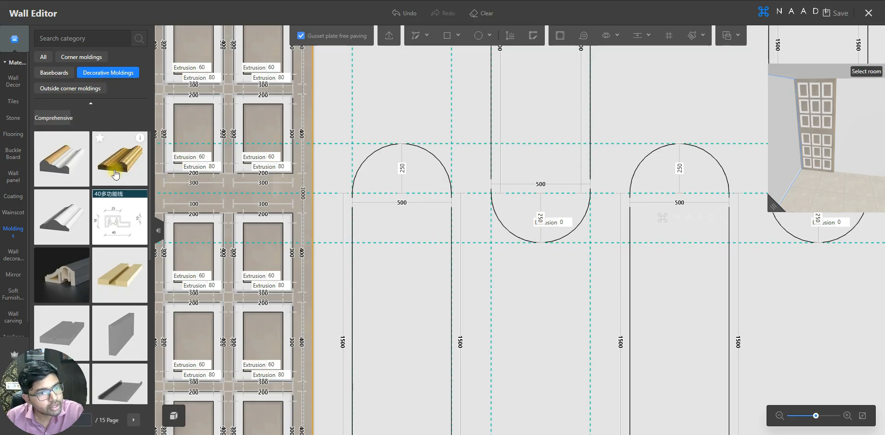
Apply the plain round-topped decorative molding around the whole outline of the first upright arched panel
scroll(115, 175, "down", 5)
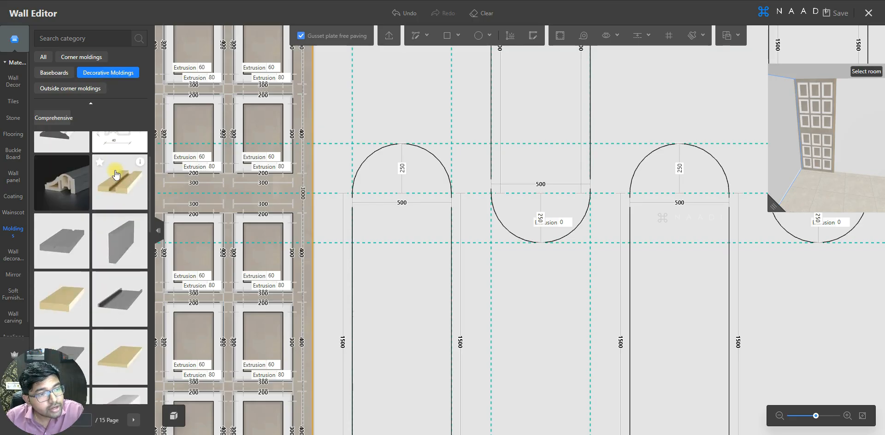
scroll(115, 175, "down", 5)
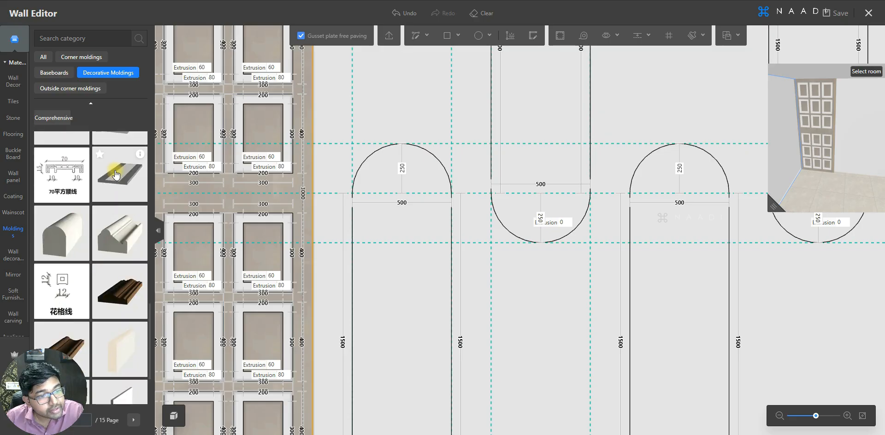
scroll(115, 174, "down", 5)
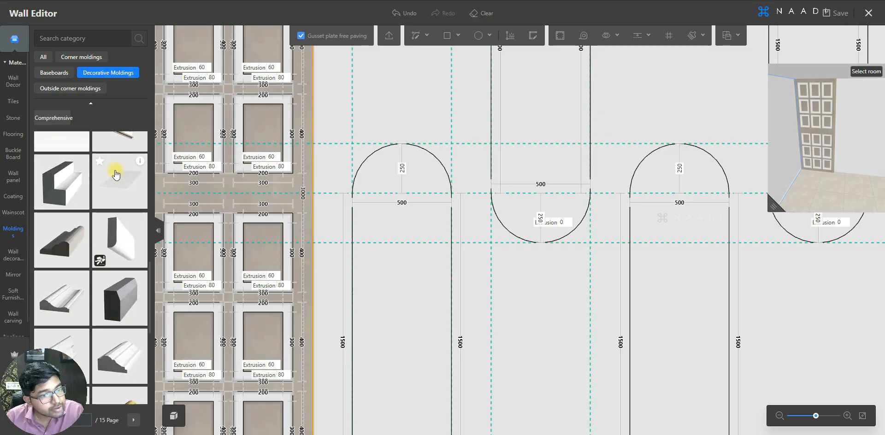
scroll(115, 174, "up", 5)
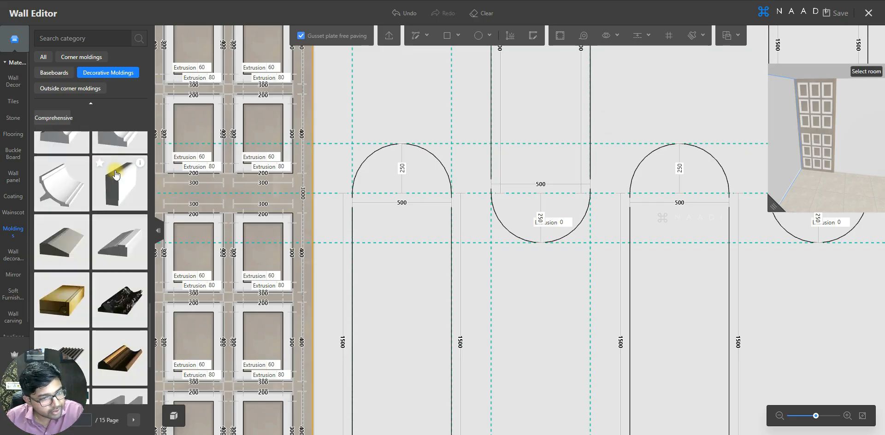
scroll(115, 174, "down", 5)
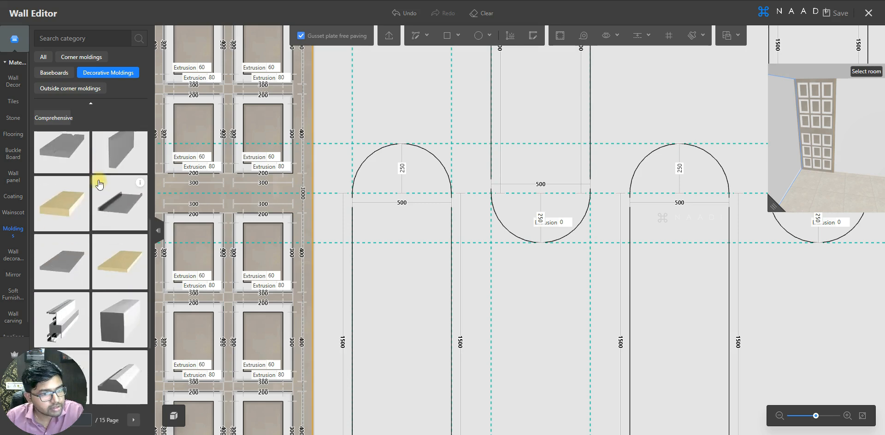
scroll(99, 184, "down", 5)
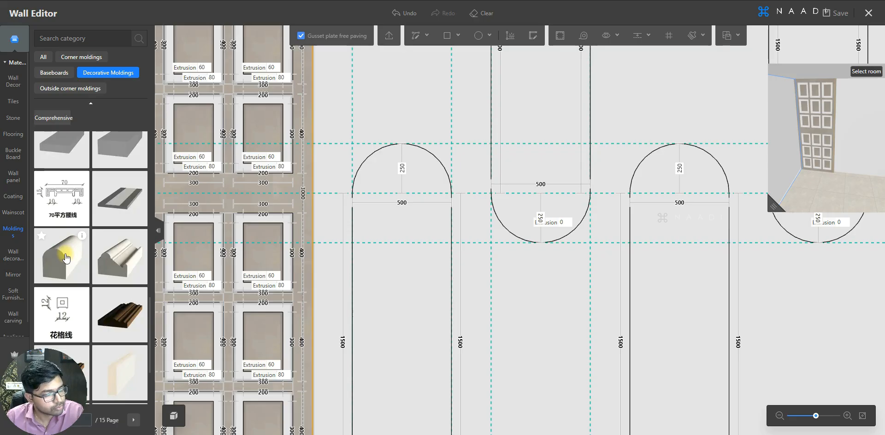
left_click(65, 258)
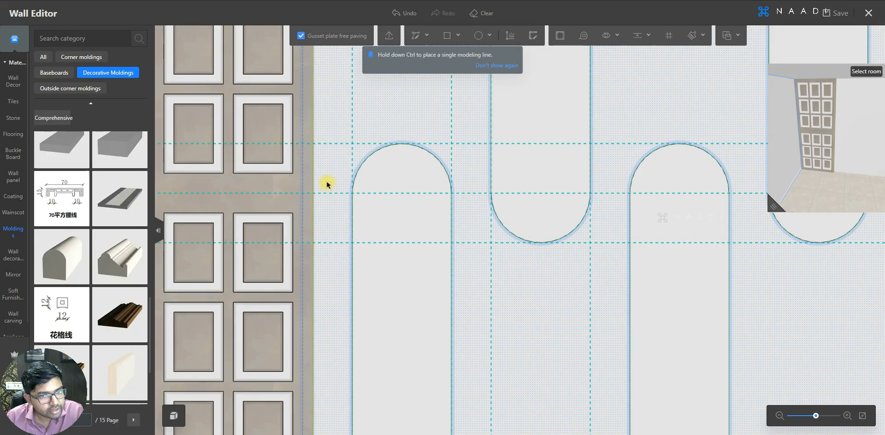
scroll(415, 218, "up", 2)
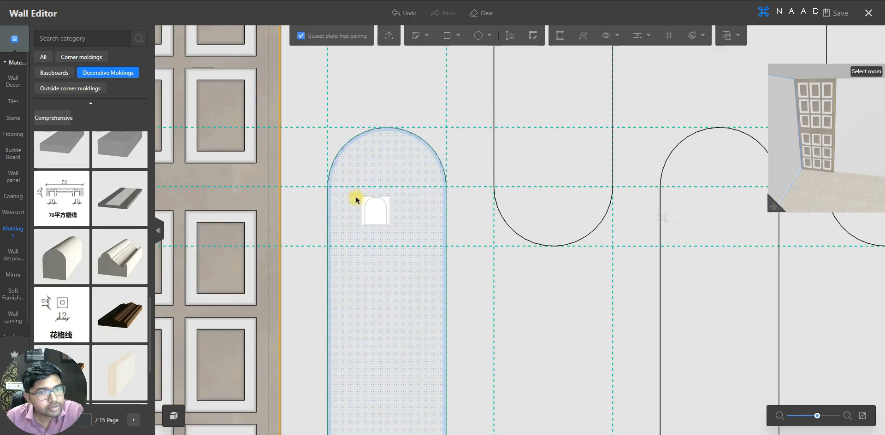
scroll(360, 173, "down", 3)
scroll(383, 220, "up", 1)
scroll(383, 221, "up", 1)
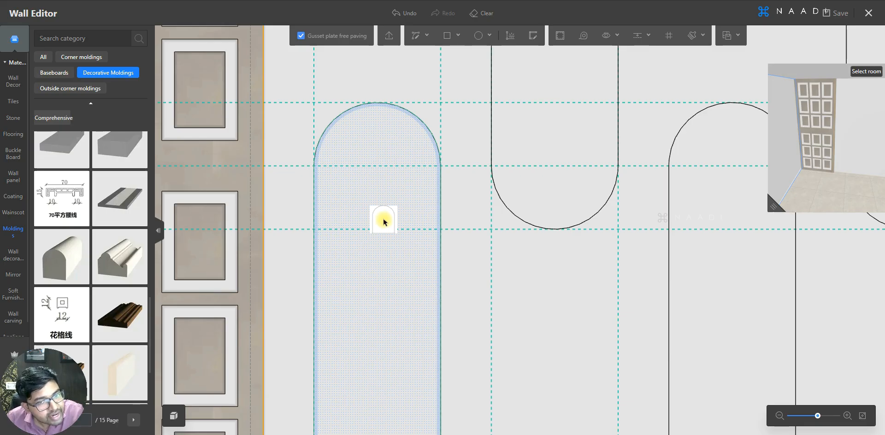
left_click_drag(384, 222, 383, 221)
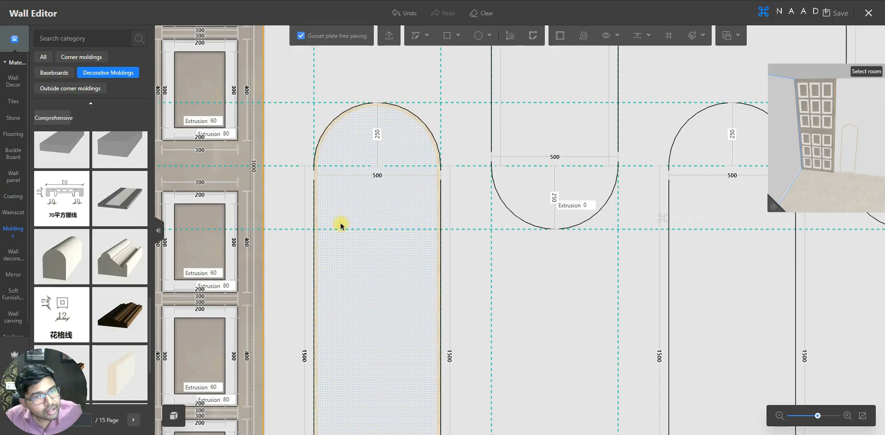
Inspect the molding on the first arched panel in the plan and in an enlarged 3D preview
scroll(342, 221, "up", 1)
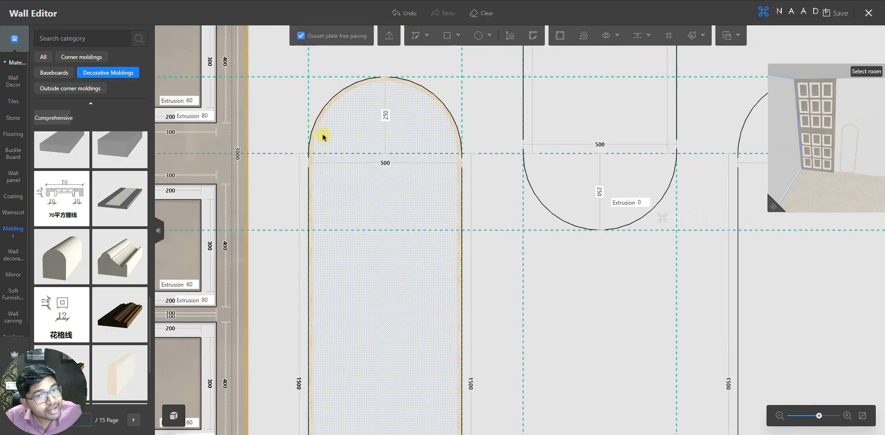
scroll(371, 93, "down", 1)
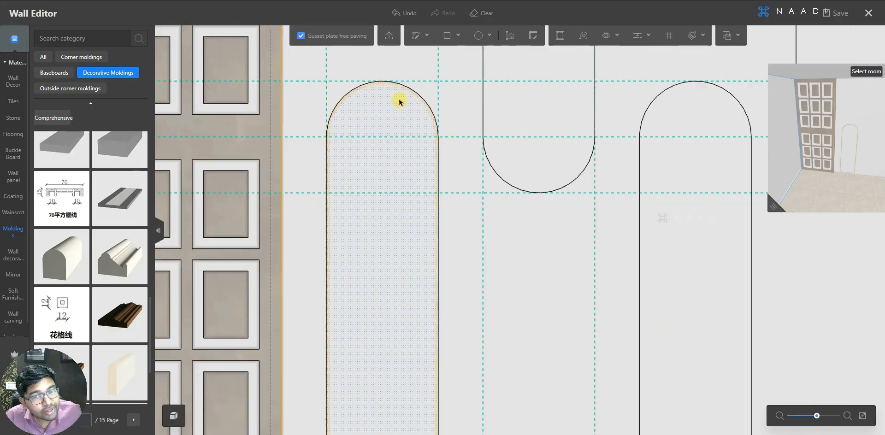
scroll(406, 138, "down", 1)
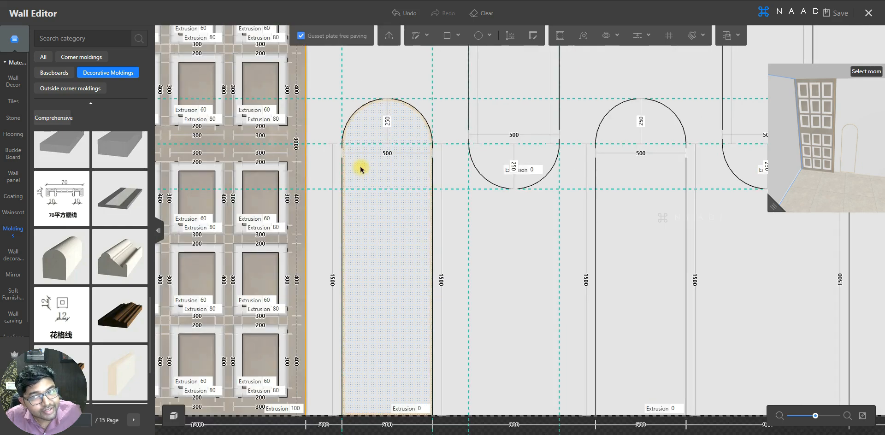
left_click_drag(775, 207, 584, 325)
scroll(765, 276, "up", 5)
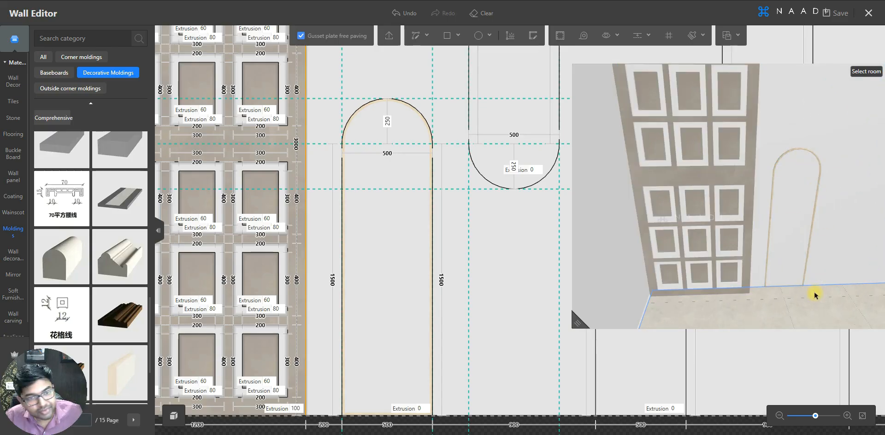
mouse_move(578, 325)
left_mouse_down()
mouse_move(628, 288)
mouse_move(725, 253)
mouse_move(744, 209)
left_mouse_up()
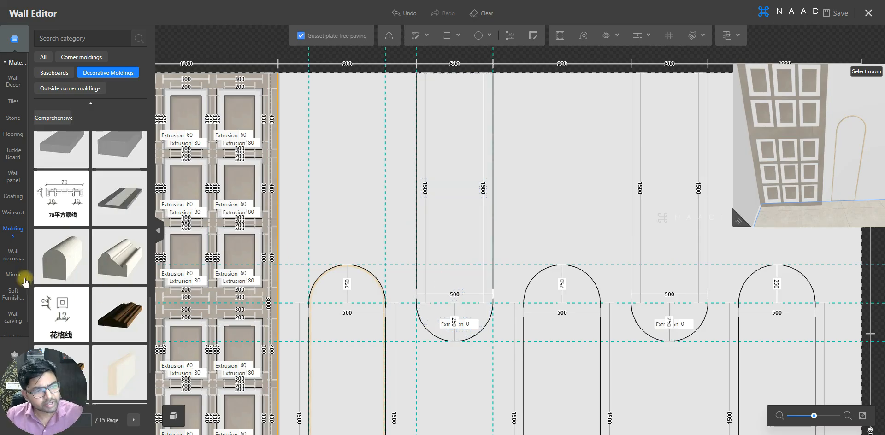
left_click_drag(48, 248, 489, 254)
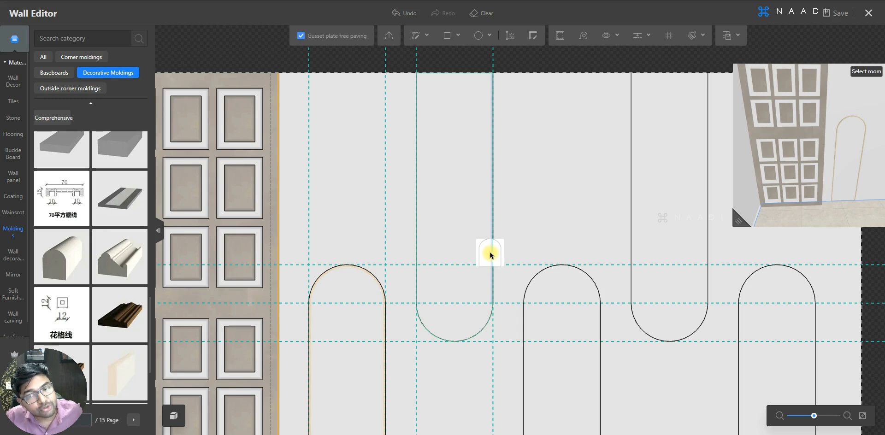
left_click_drag(490, 254, 466, 244)
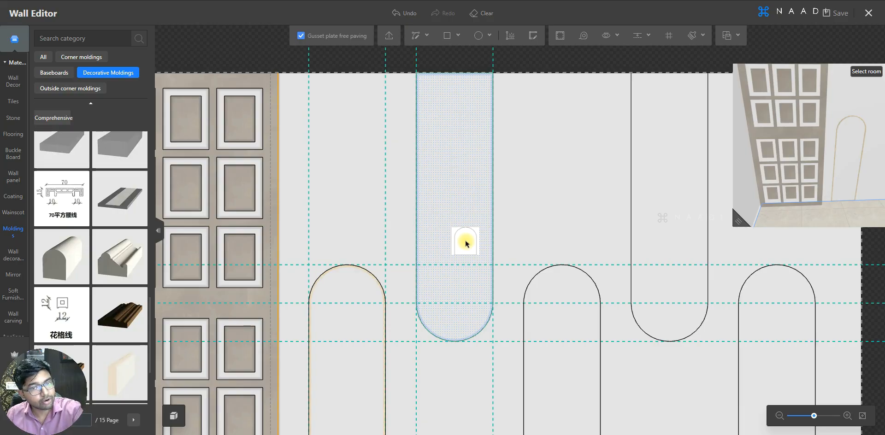
left_click_drag(465, 243, 465, 239)
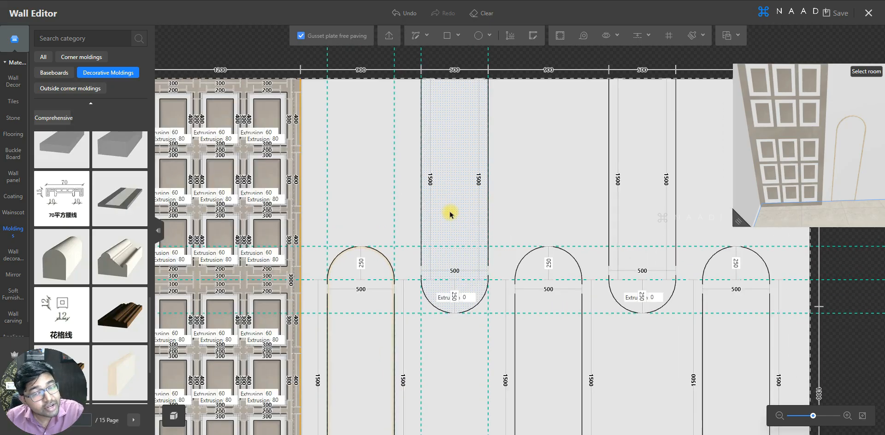
Set the profile length of the first arched panel's molding to 30 mm, keeping its proportions locked
scroll(377, 313, "up", 3)
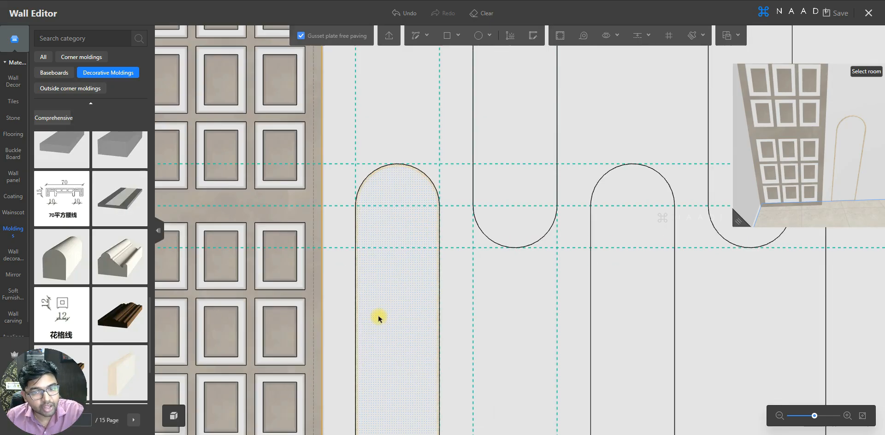
scroll(359, 276, "up", 1)
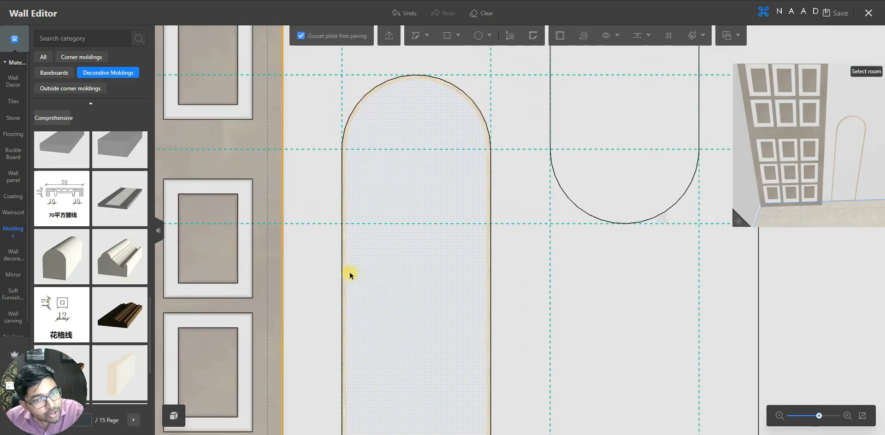
left_click(345, 274)
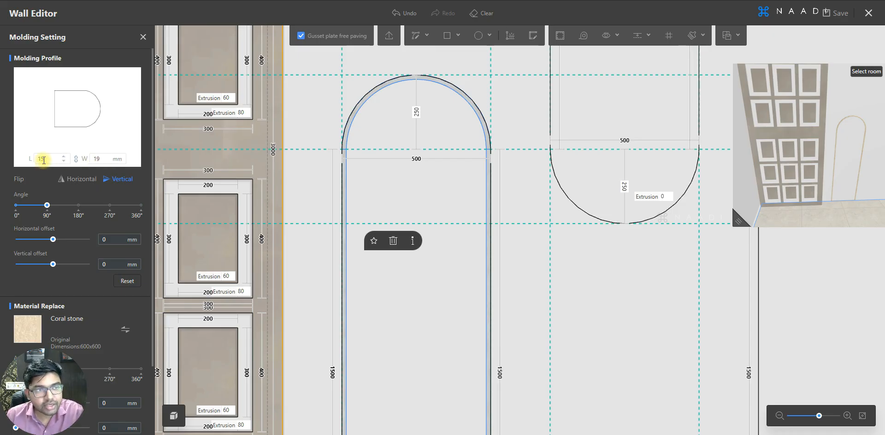
double_click(43, 159)
type("30")
key("Return")
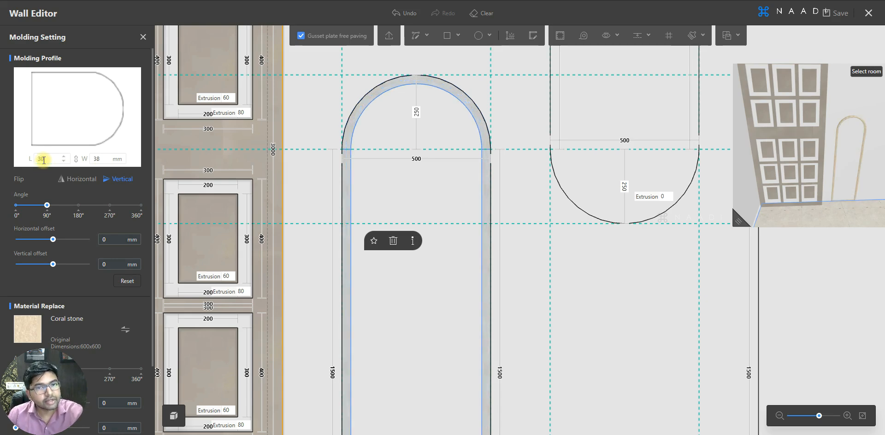
left_click(778, 114)
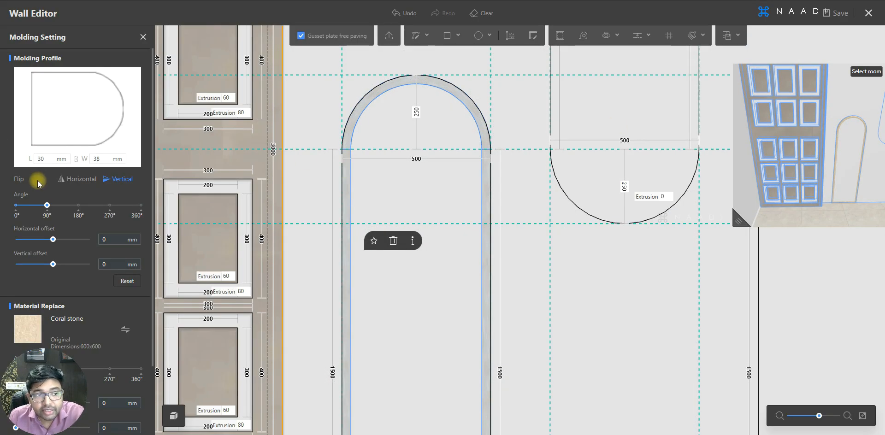
Replace the first arched panel's molding material with the dark brown Guanmei Senyuan finish from the model catalog
scroll(49, 178, "down", 1)
scroll(49, 178, "up", 1)
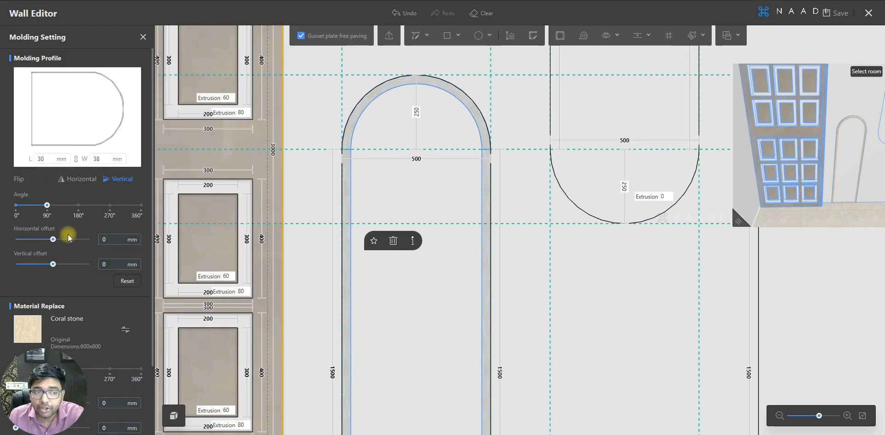
scroll(68, 237, "down", 2)
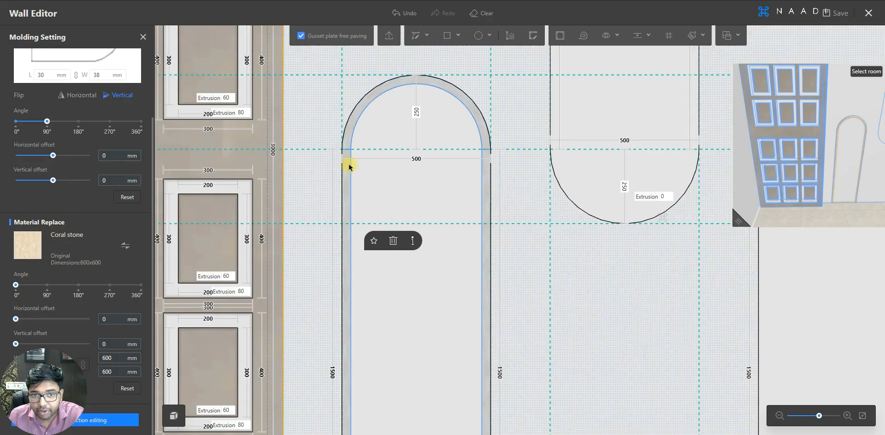
left_click(124, 248)
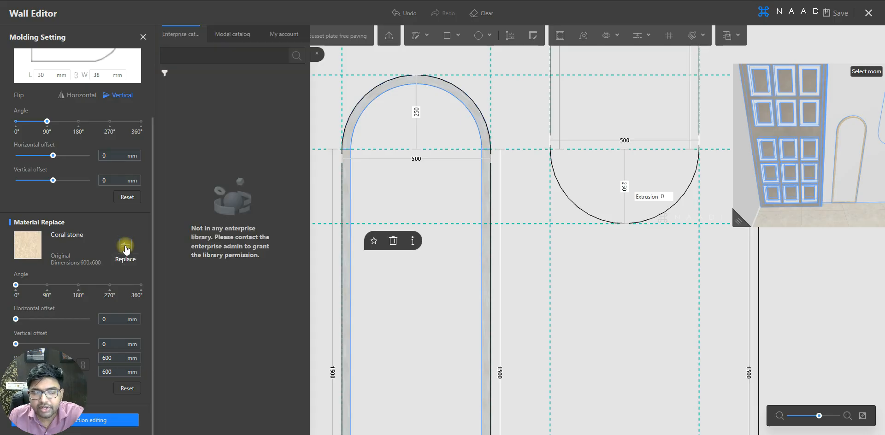
left_click(235, 36)
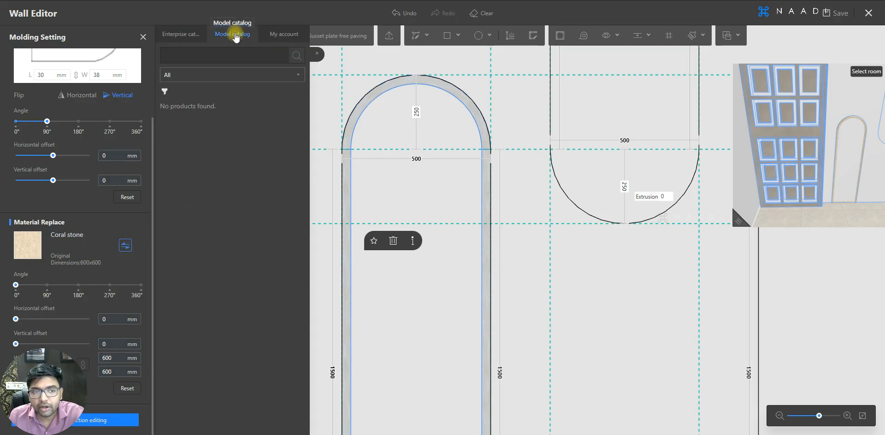
scroll(233, 171, "down", 1)
scroll(234, 172, "down", 4)
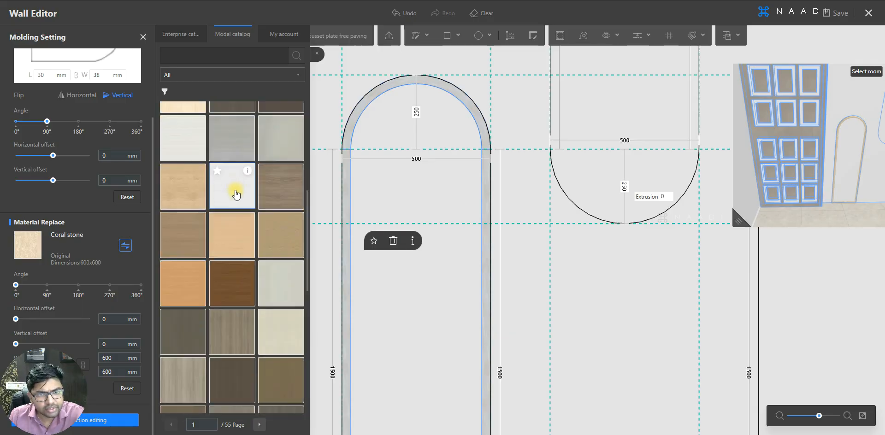
scroll(236, 196, "up", 2)
left_click(280, 193)
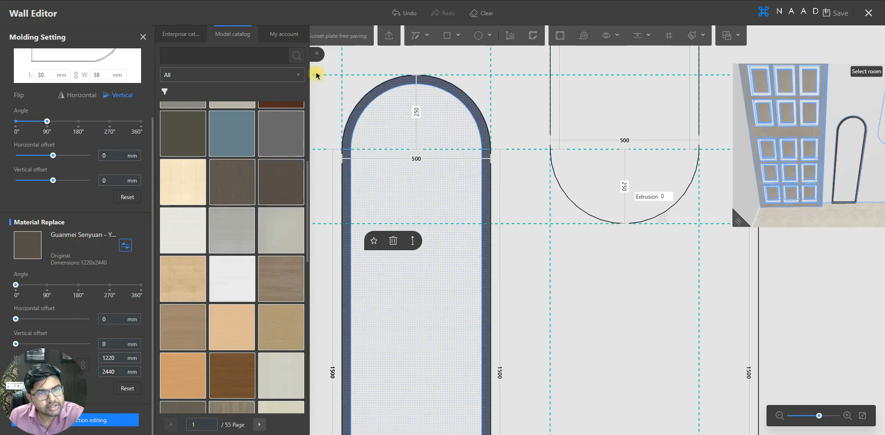
left_click(316, 56)
scroll(325, 233, "down", 3)
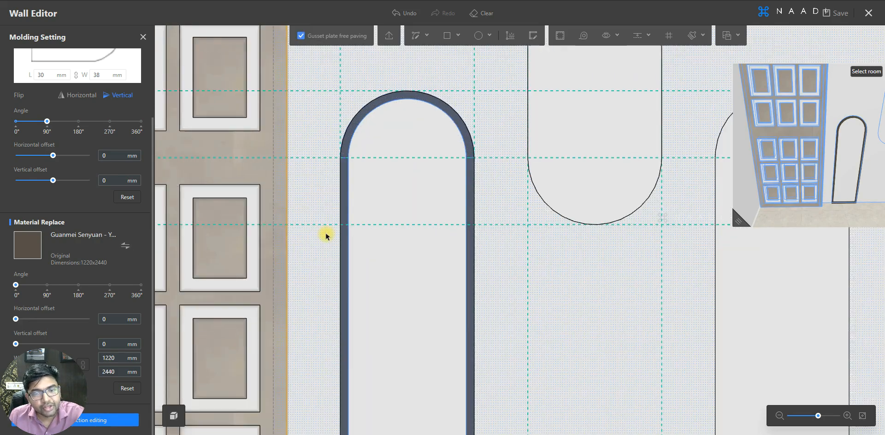
left_click(385, 287)
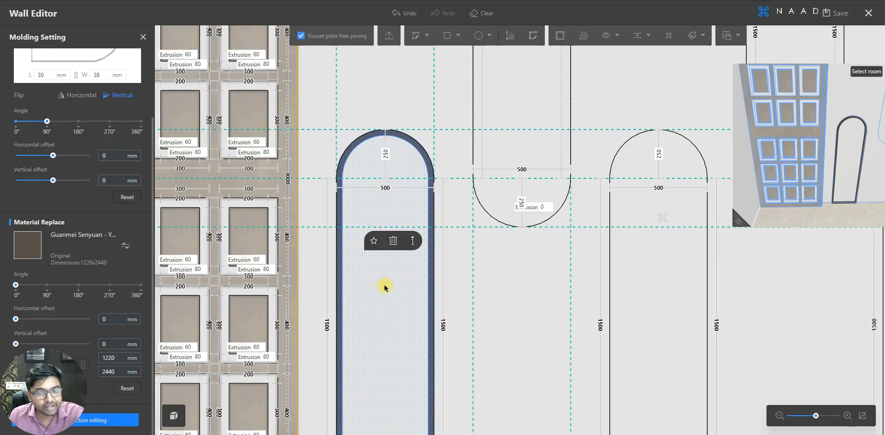
scroll(330, 289, "down", 5)
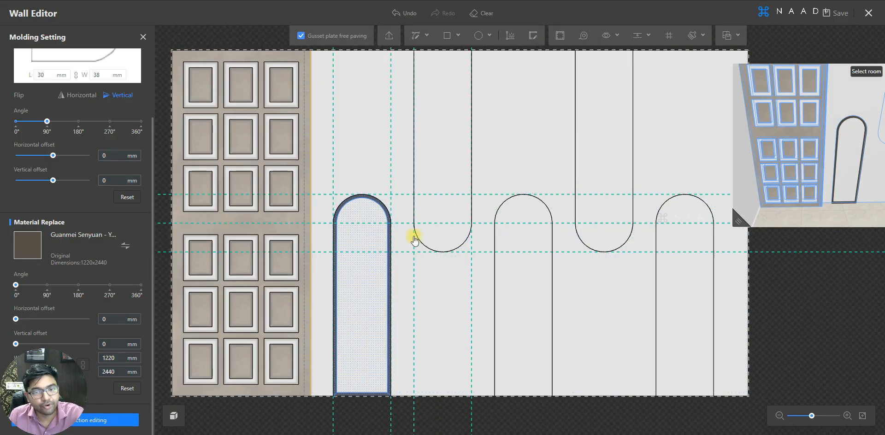
Set the extrusion of the second downward-hanging arched panel to 100
mouse_move(412, 240)
scroll(422, 174, "up", 3)
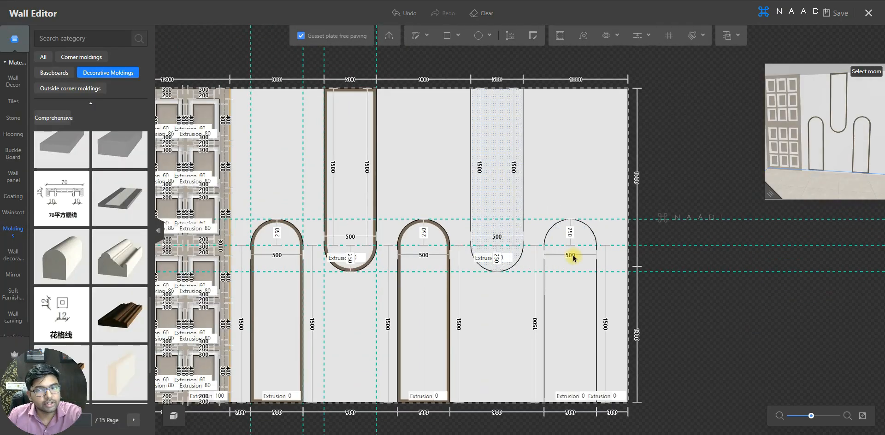
scroll(573, 257, "up", 2)
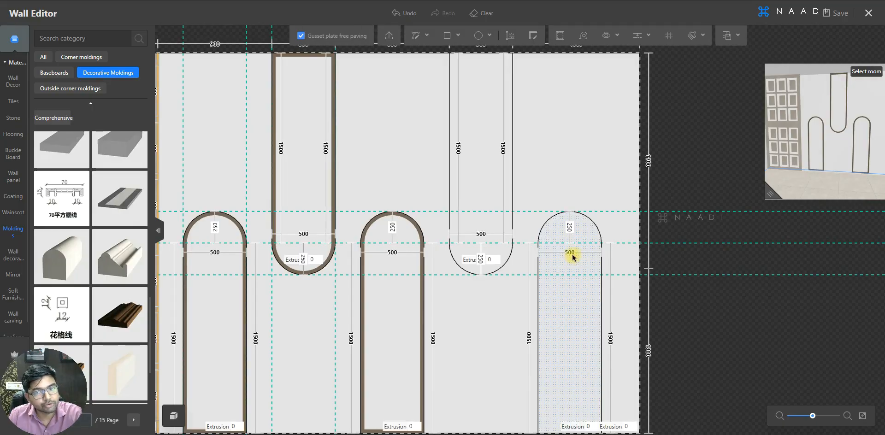
scroll(573, 257, "up", 1)
left_click(470, 188)
left_click(467, 263)
type("100")
key("Return")
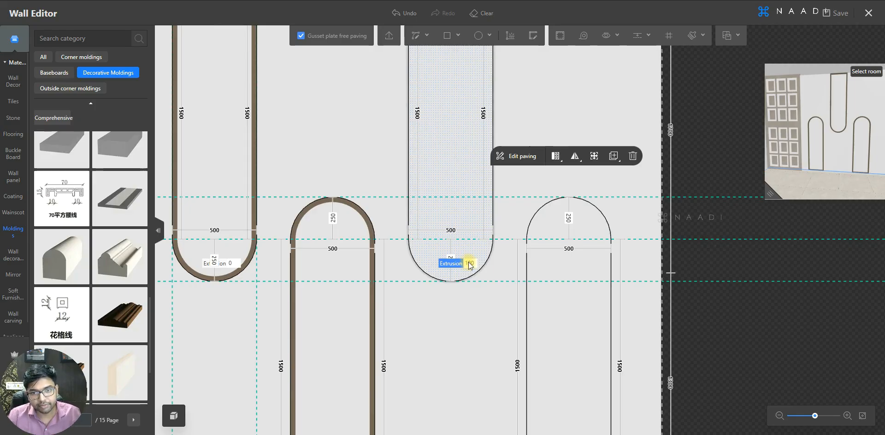
Set the extrusion of the last upright arched panel, nearest the wall's right end, to 100
left_click(570, 304)
scroll(563, 257, "down", 1)
left_click(591, 421)
type("1")
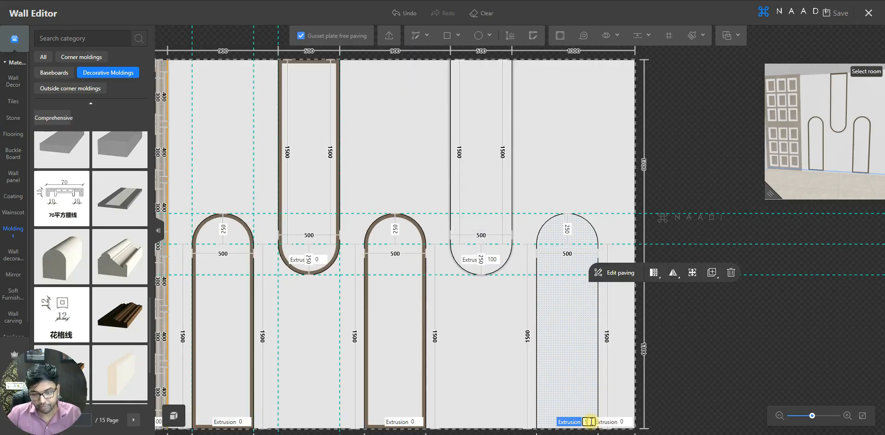
type("00")
key("Return")
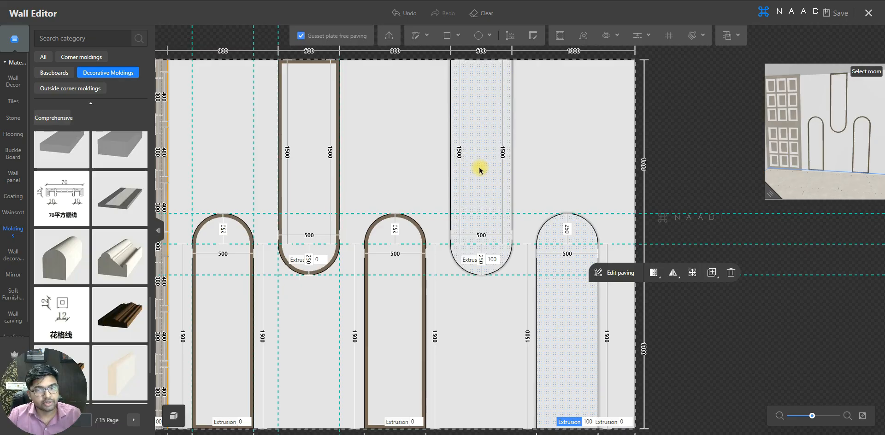
Fill the two arched panels extruded by 100 with the mottled beige-gray Wall Decor material
scroll(479, 171, "up", 2)
left_click(13, 81)
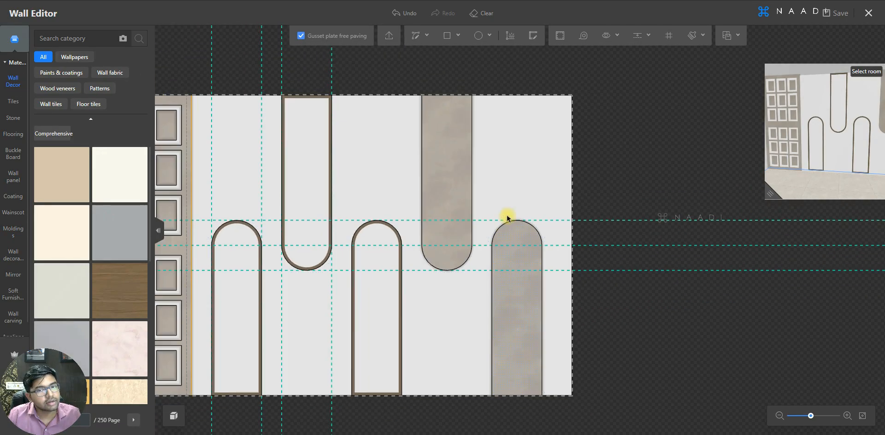
scroll(473, 166, "up", 3)
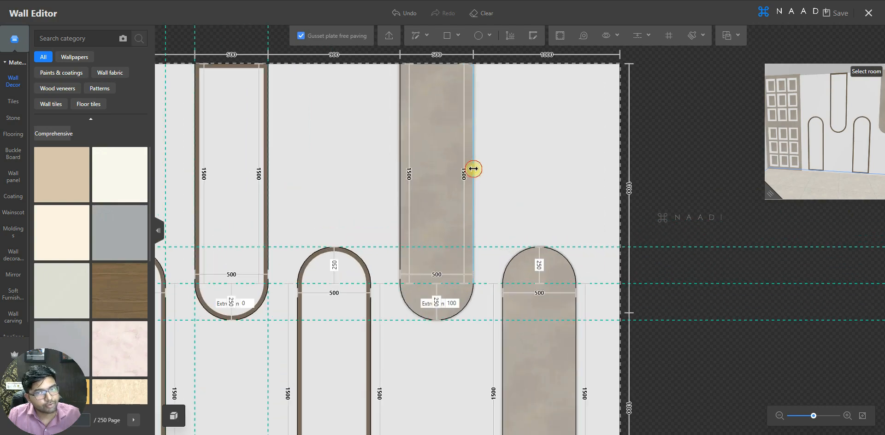
left_click(473, 171)
scroll(472, 179, "up", 1)
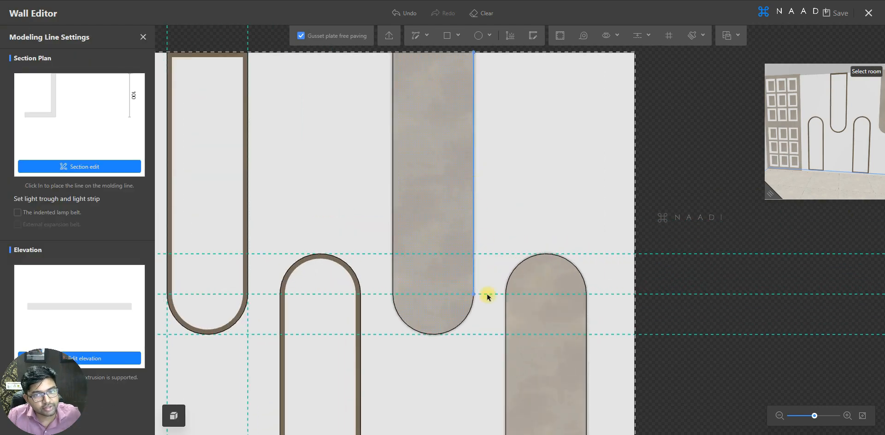
left_click(472, 308, "ctrl")
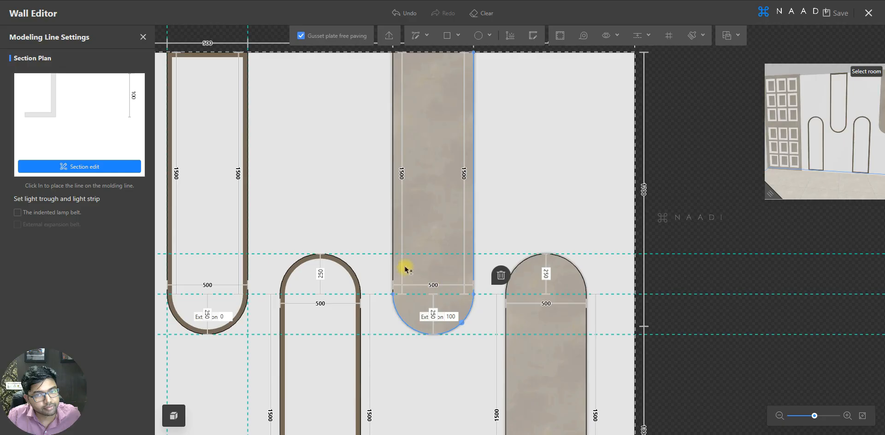
left_click(393, 244, "ctrl")
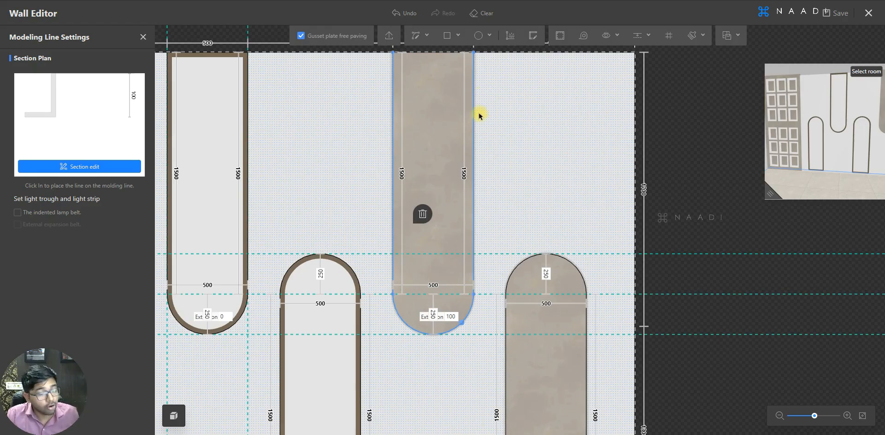
Add an indented lamp belt to the extruded hanging panel's right edge, with the light strip at 300% brightness and a warm orange color
scroll(470, 131, "up", 1)
left_click(473, 129)
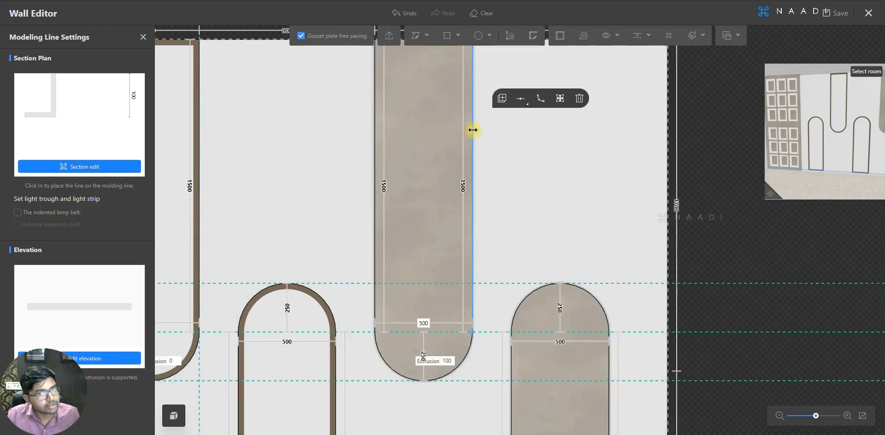
left_click(24, 212)
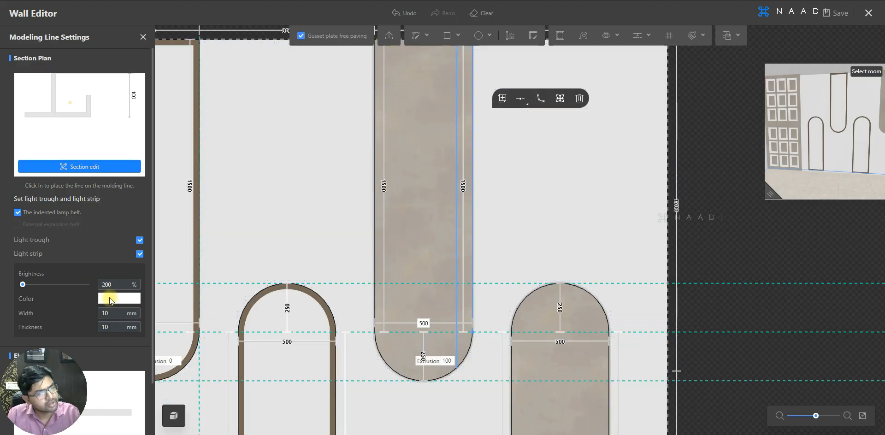
left_click(115, 288)
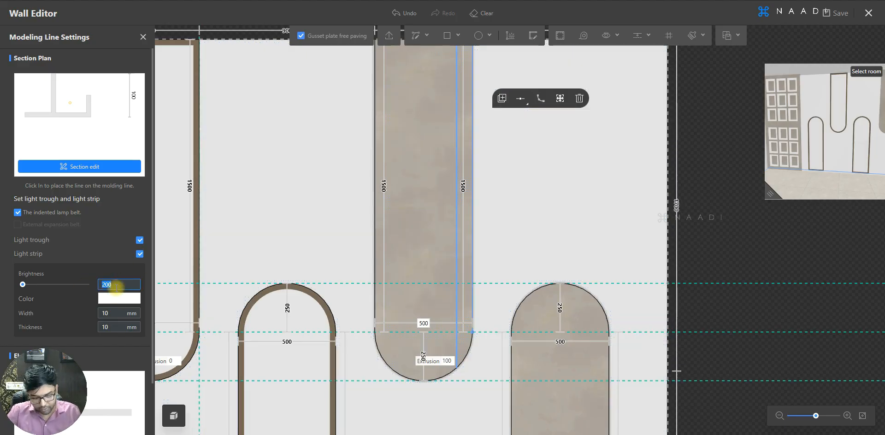
left_click(118, 297)
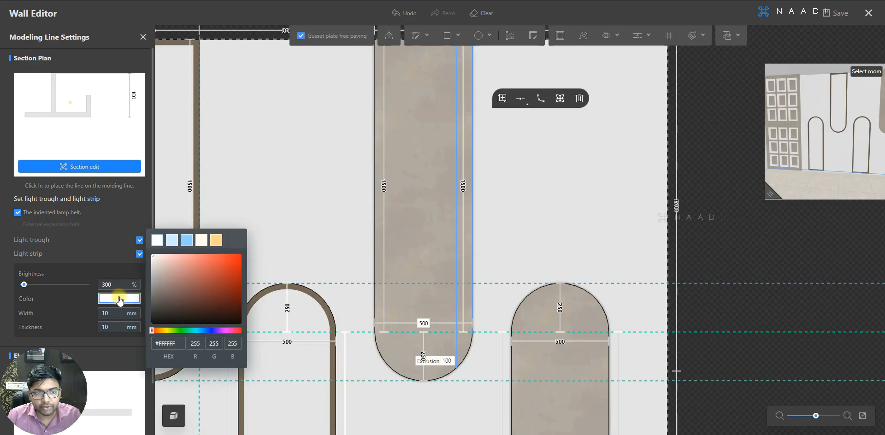
left_click(216, 240)
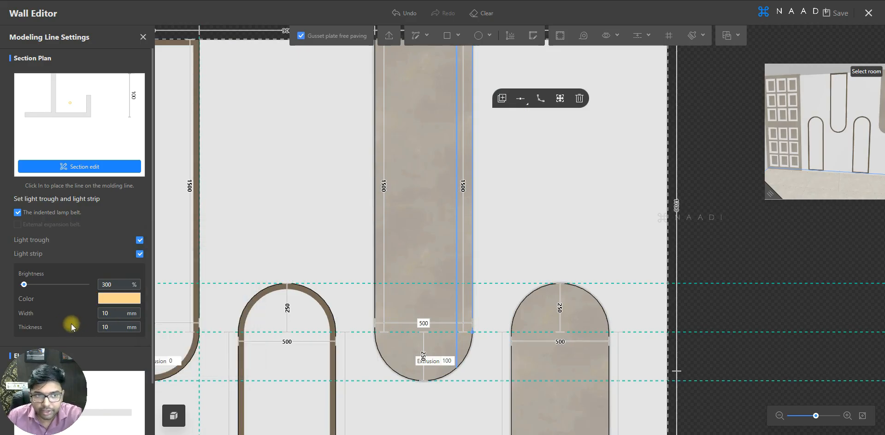
Edit the trough section to 50 mm width and 45 mm lip height, and move the light strip about 7 mm from the inner side
left_click(84, 167)
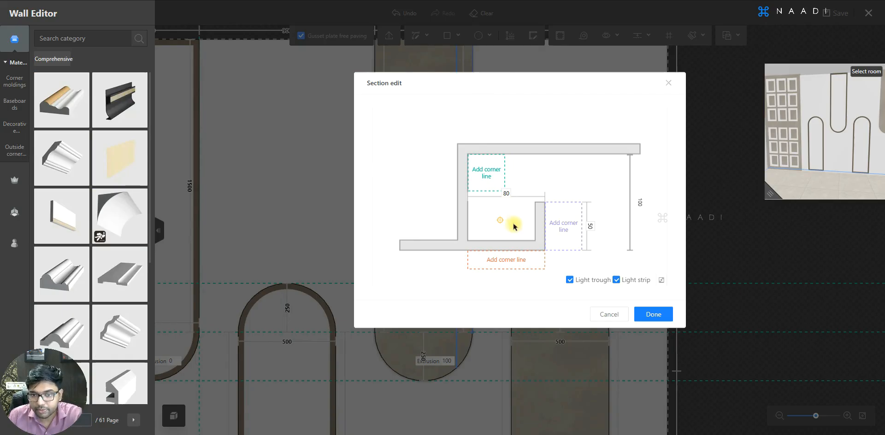
left_click(508, 193)
type("50")
key("Return")
left_click(562, 226)
type("45")
key("Return")
left_click_drag(488, 222, 479, 236)
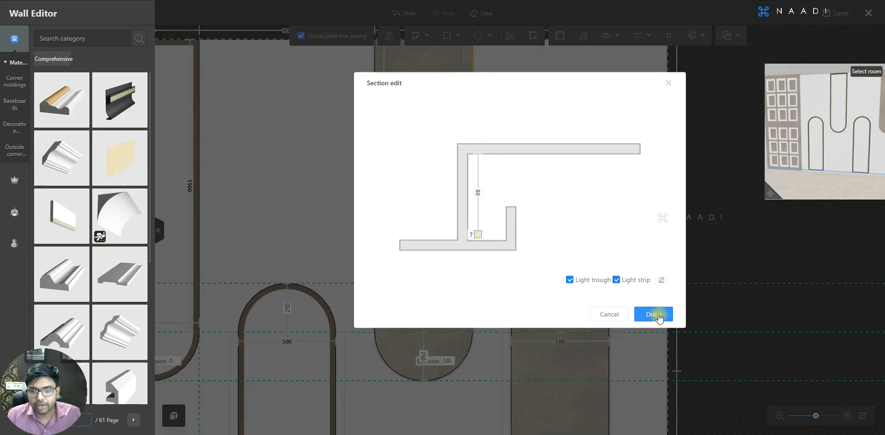
left_click(653, 314)
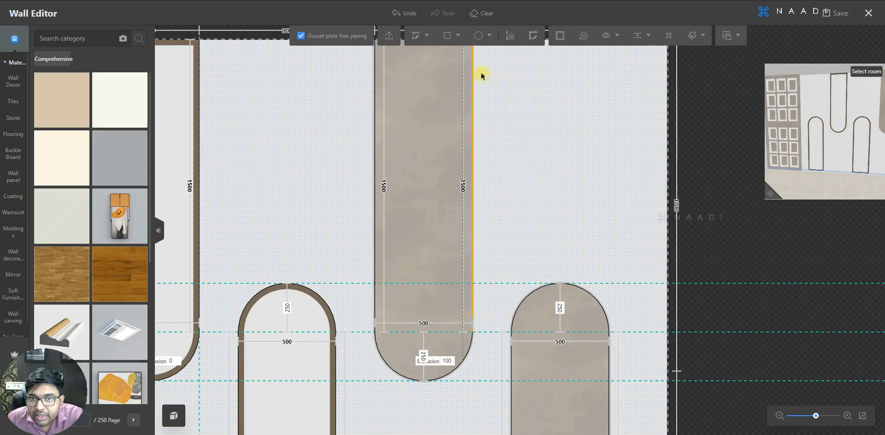
Copy the edge's light trough onto the left edge and rounded end of the same hanging panel
left_click(472, 187)
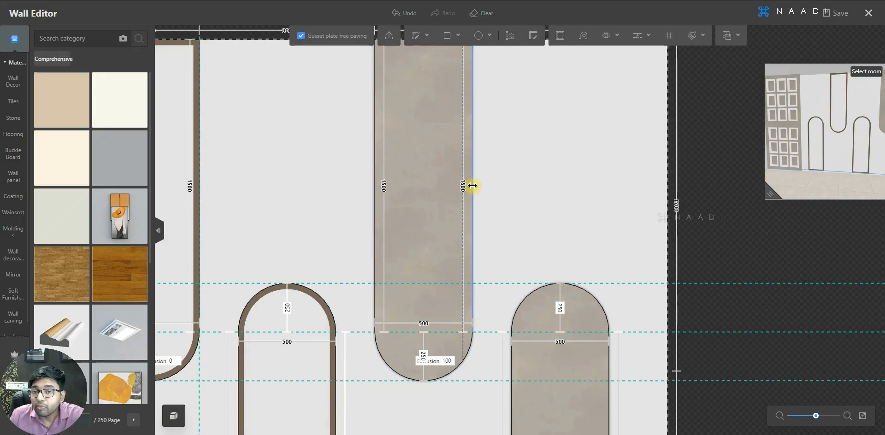
left_click(473, 186)
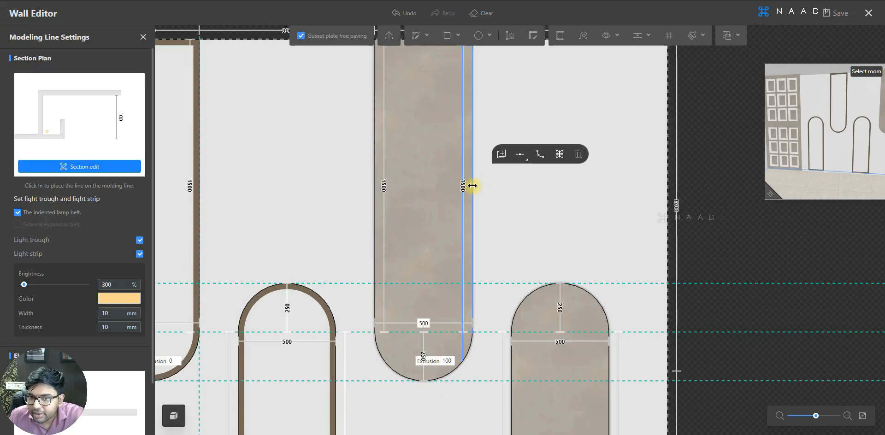
left_click(502, 154)
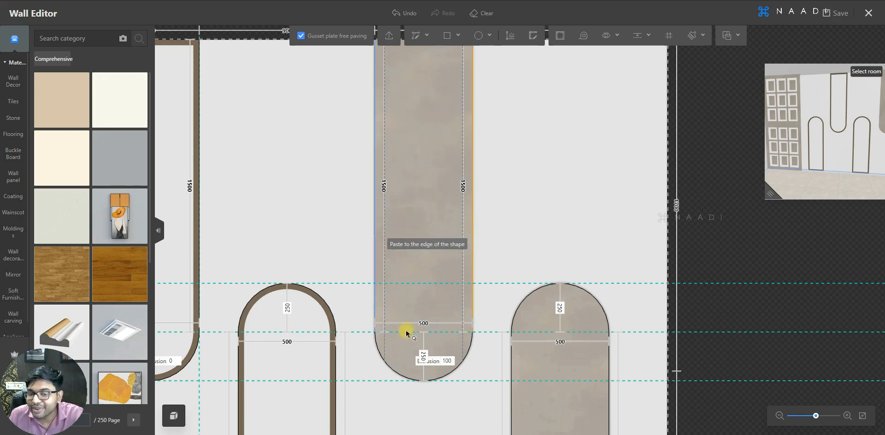
left_click(399, 376)
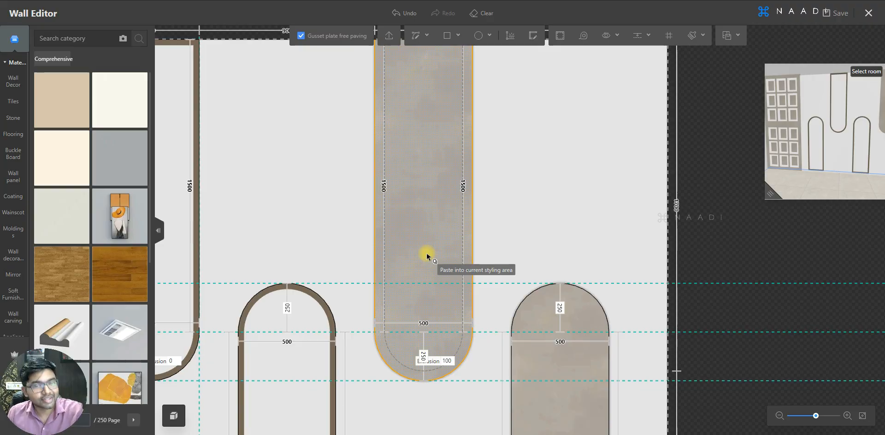
Paste the copied light trough onto the edges of the last upright arched panel
left_click(558, 321)
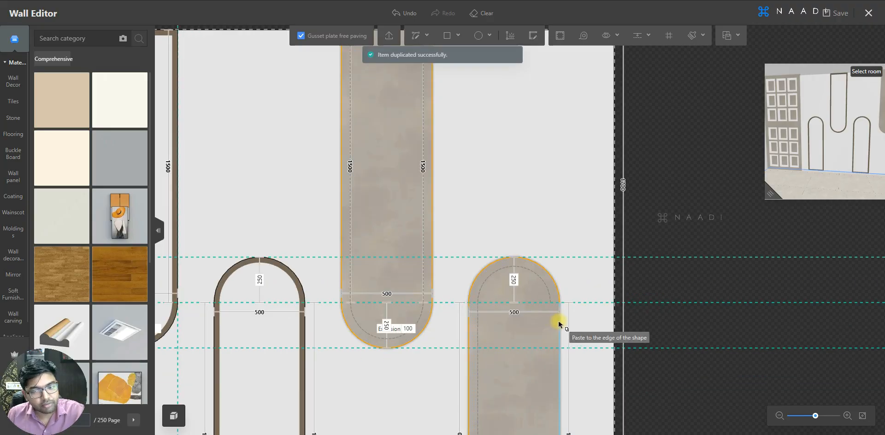
scroll(450, 257, "down", 2)
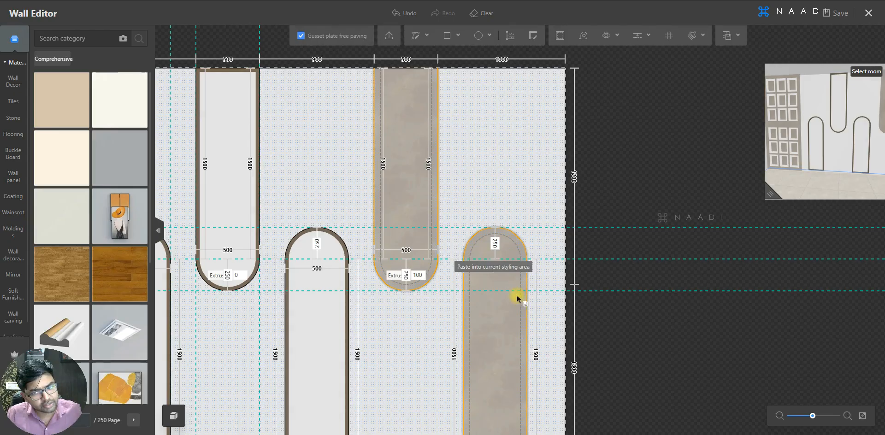
left_click_drag(526, 272, 359, 159)
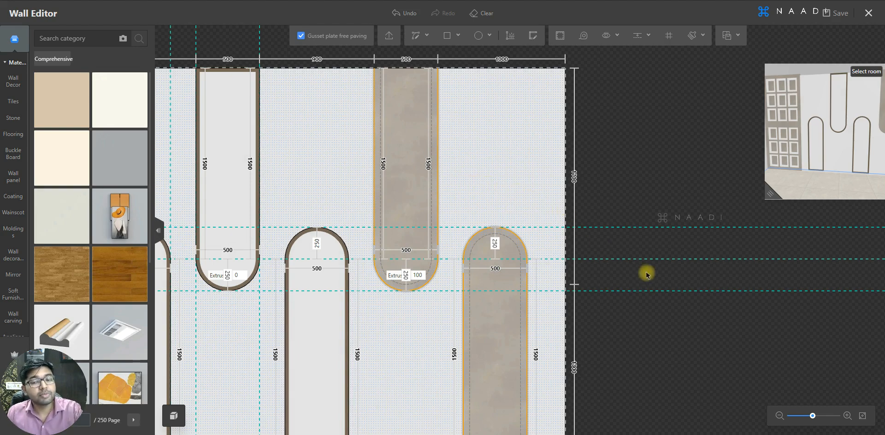
scroll(671, 282, "down", 1)
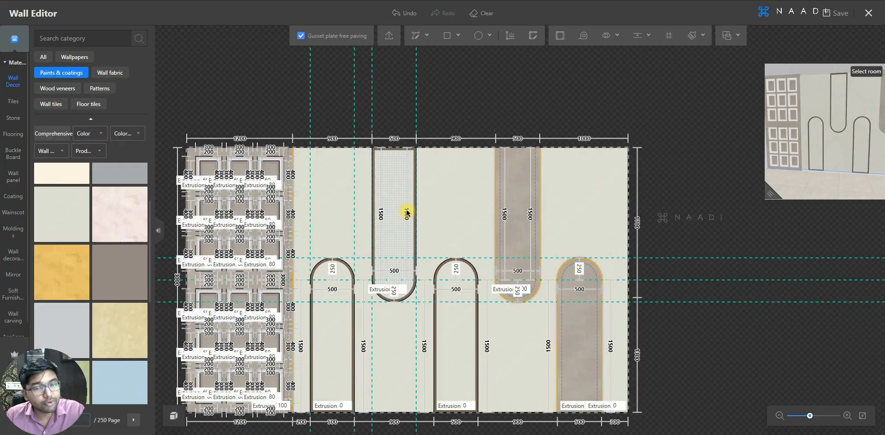
Place the round plate from the pendant wall decorations at the centre point of the first upright arched panel's arc
scroll(410, 146, "down", 3)
scroll(415, 279, "up", 3)
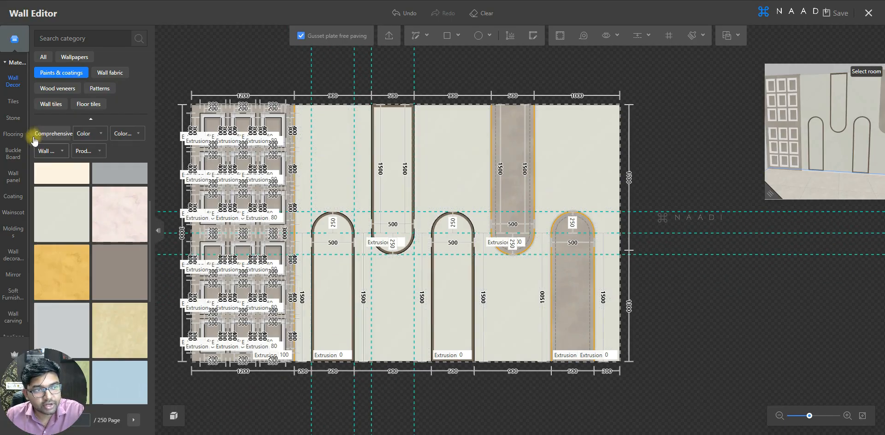
mouse_move(9, 132)
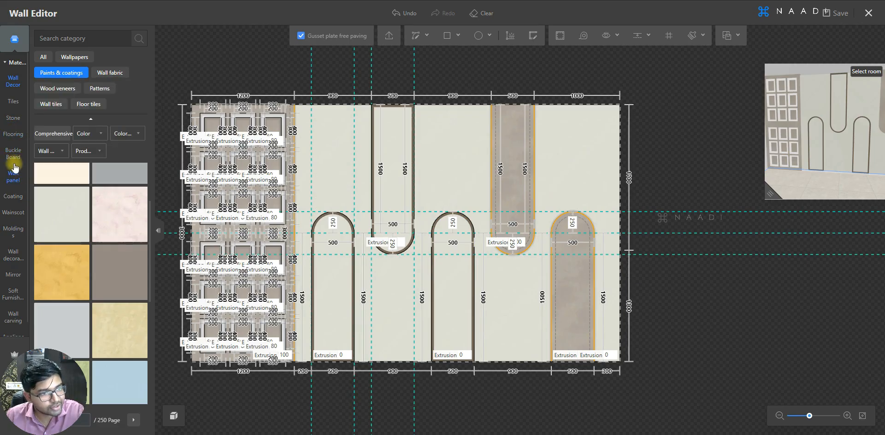
left_click(13, 254)
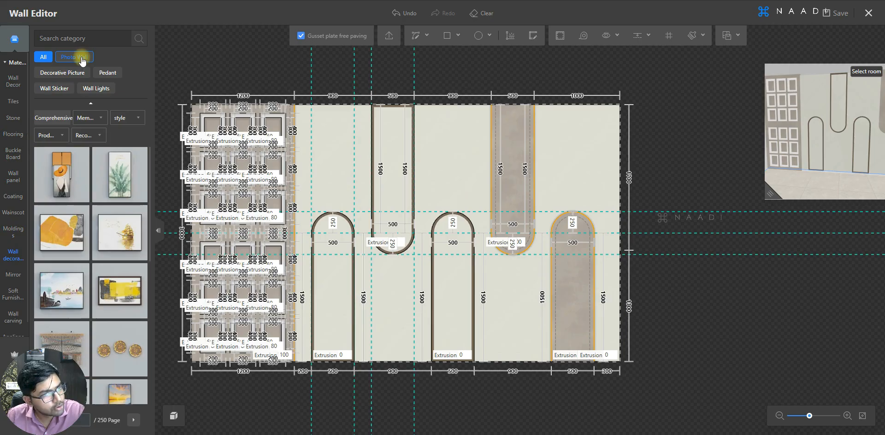
left_click(97, 91)
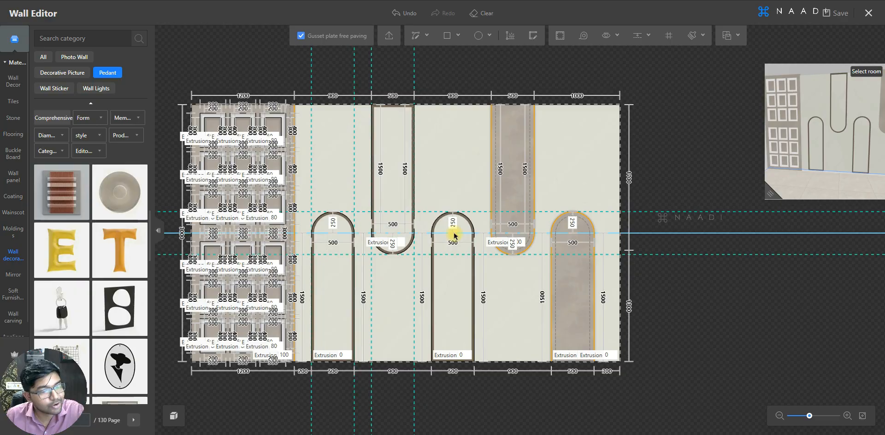
left_click(121, 193)
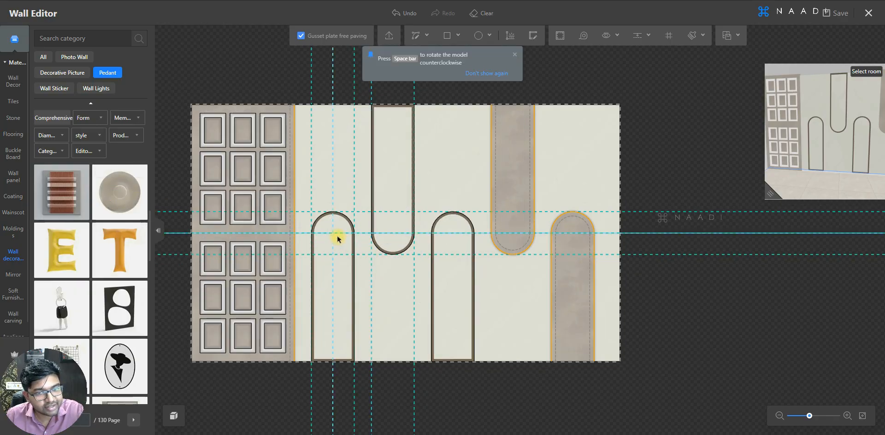
scroll(336, 239, "up", 2)
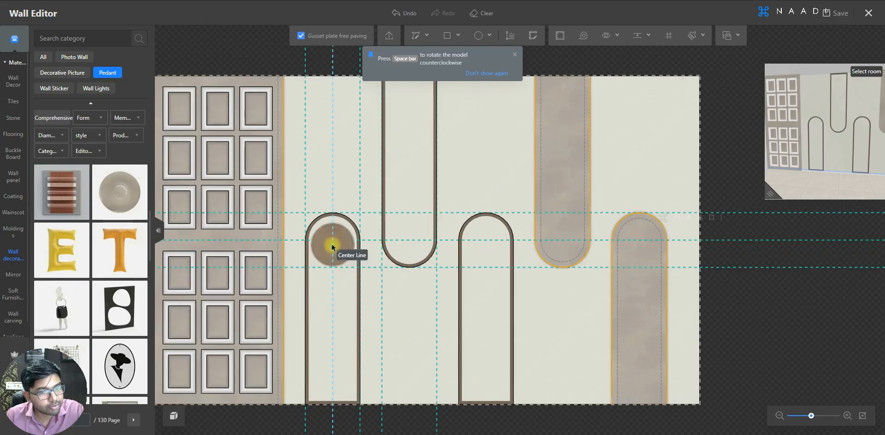
scroll(332, 246, "up", 3)
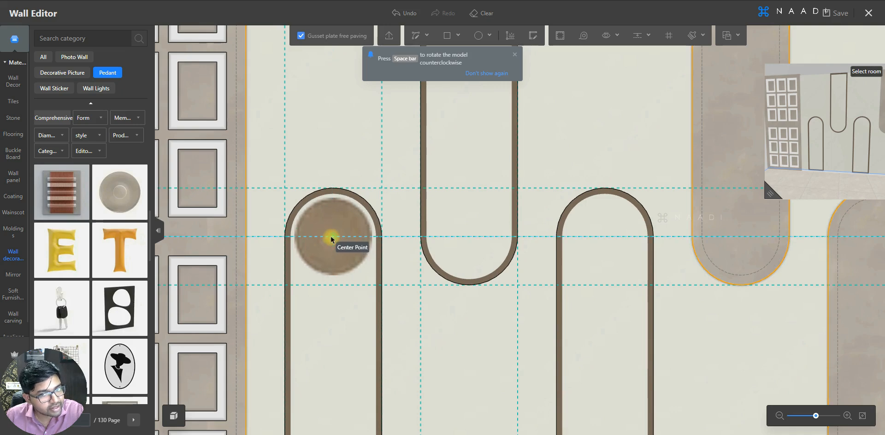
left_click(331, 239)
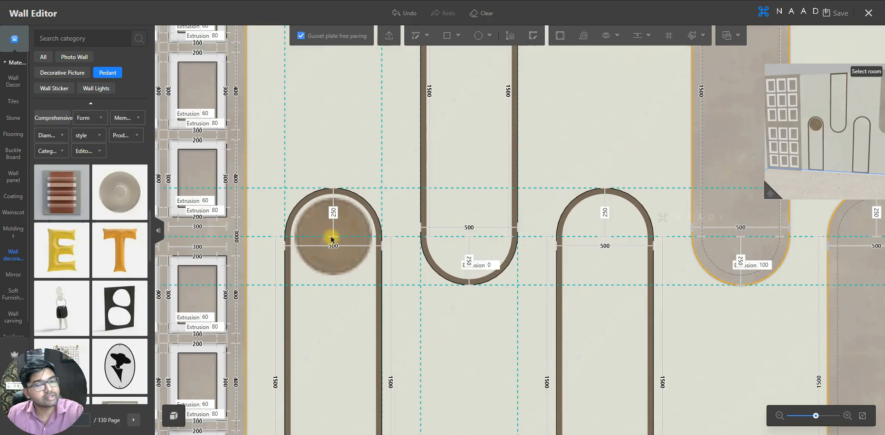
scroll(333, 259, "up", 1)
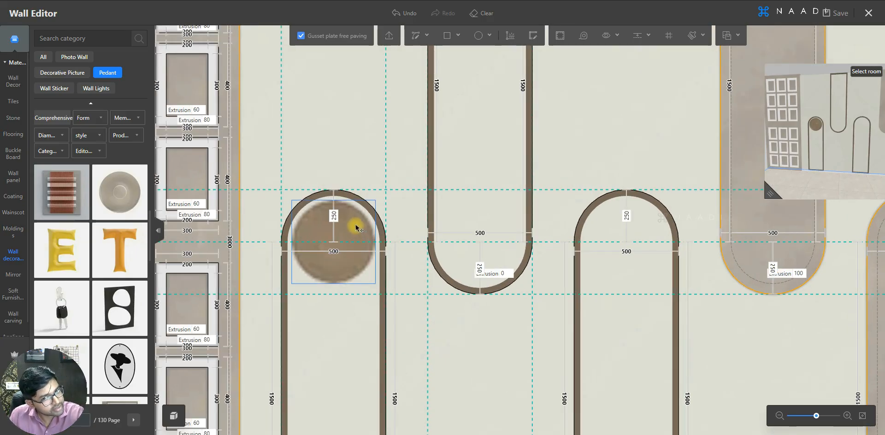
Copy the round plate to the arc centres of the neighbouring hanging panel and the second upright arched panel
left_click(358, 228)
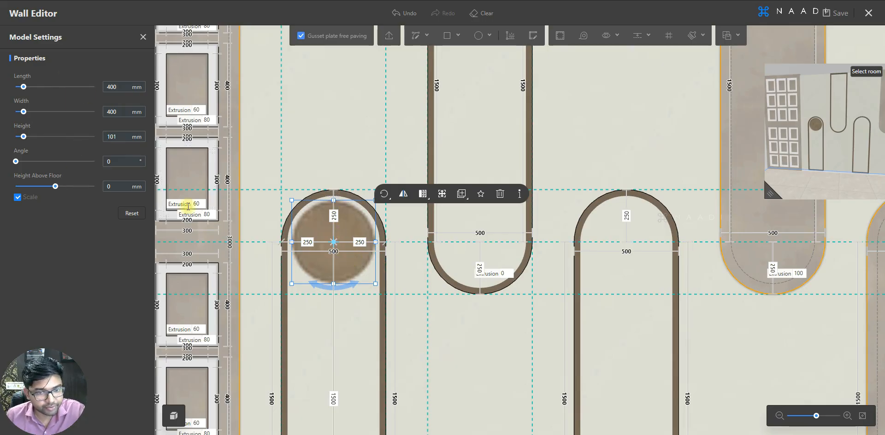
scroll(374, 139, "down", 5)
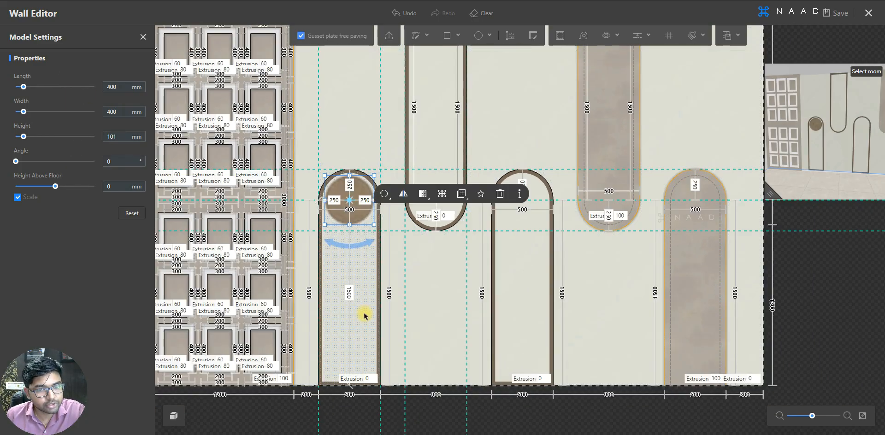
scroll(355, 304, "up", 2)
left_click_drag(768, 194, 779, 180)
scroll(415, 152, "up", 1)
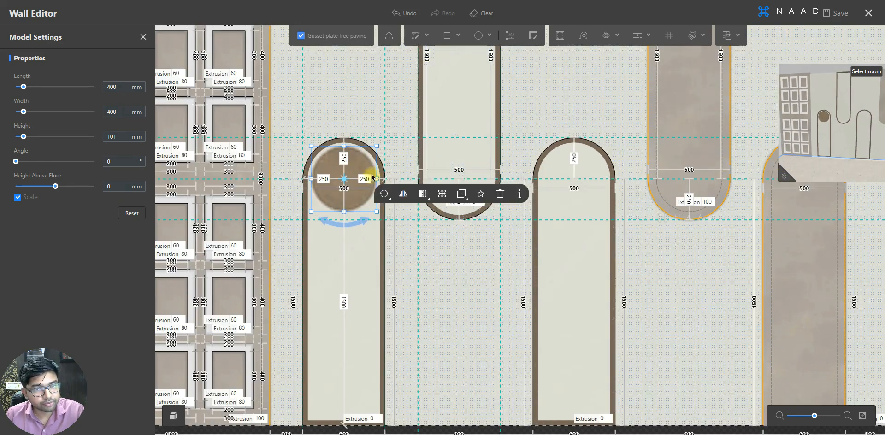
key("ctrl+c")
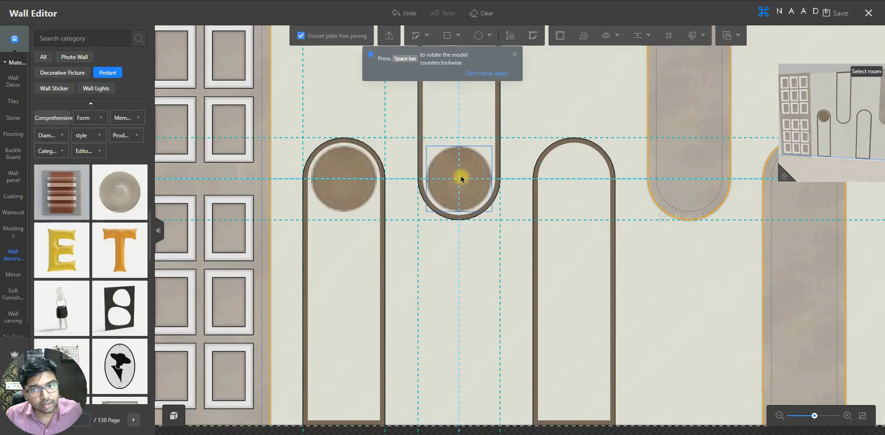
left_click(460, 179)
left_click(570, 182)
scroll(734, 212, "down", 1)
left_click_drag(783, 175, 581, 275)
left_click_drag(737, 237, 738, 237)
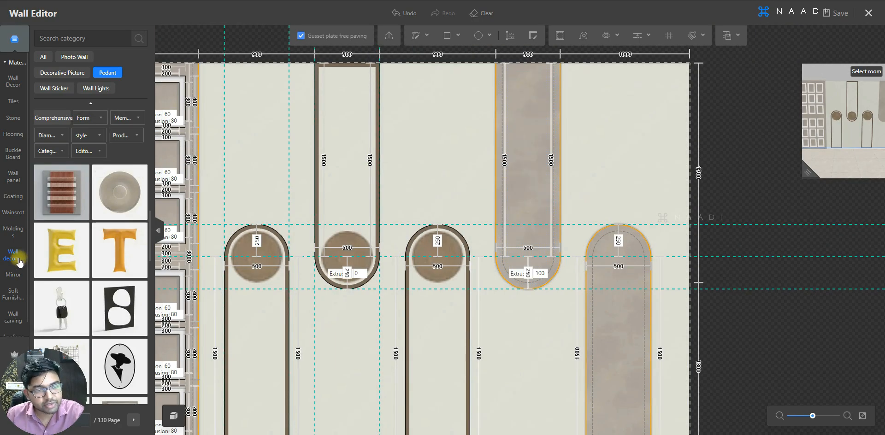
Place the dark round pendant decoration centred above the last upright arched panel, about 875 mm below the wall's top edge, with a length of 500 mm
scroll(73, 262, "down", 3)
scroll(73, 262, "down", 3)
left_click(120, 248)
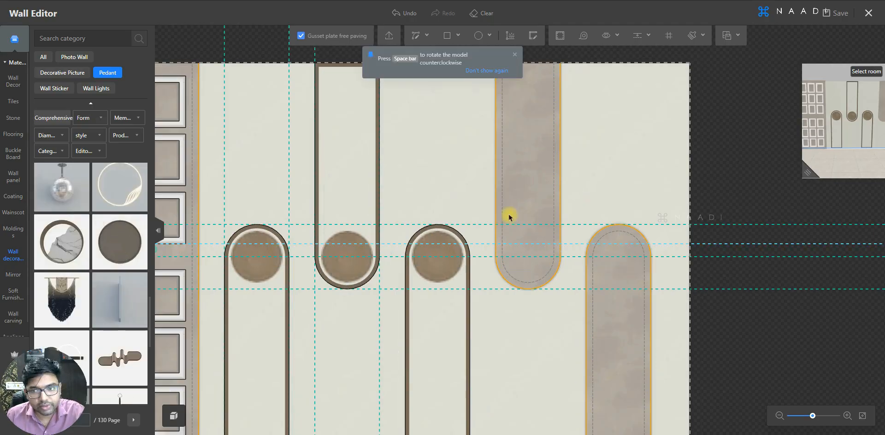
left_click(618, 160)
left_click(452, 248)
left_click(630, 167)
left_click(120, 86)
type("500")
key("Return")
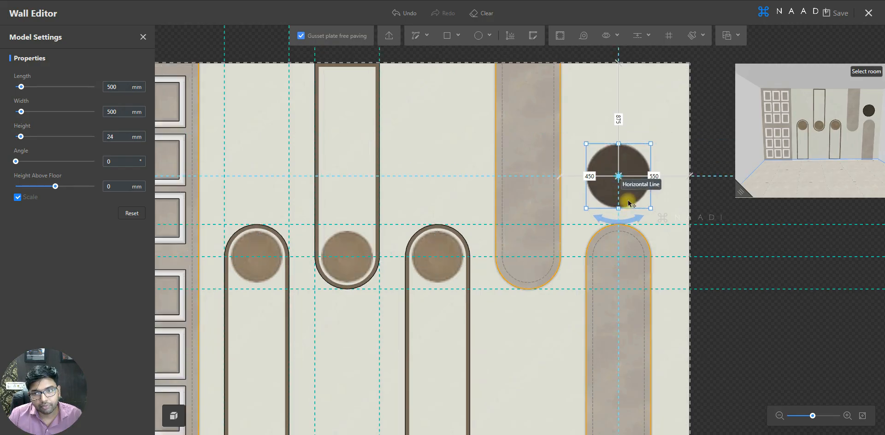
left_click(736, 321)
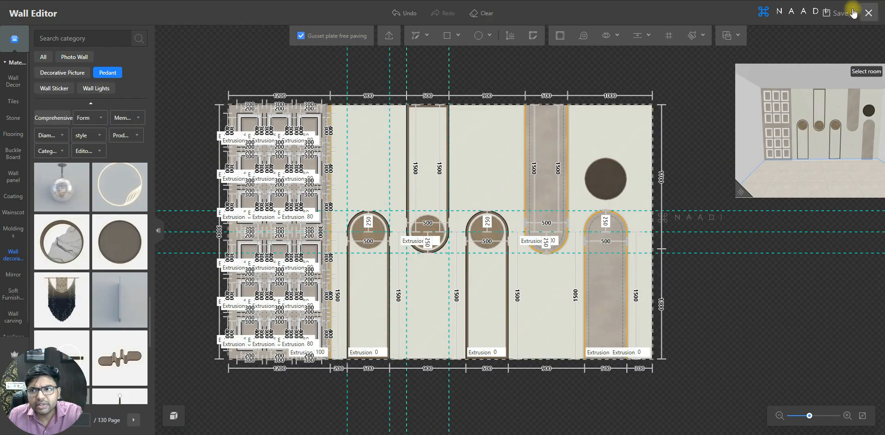
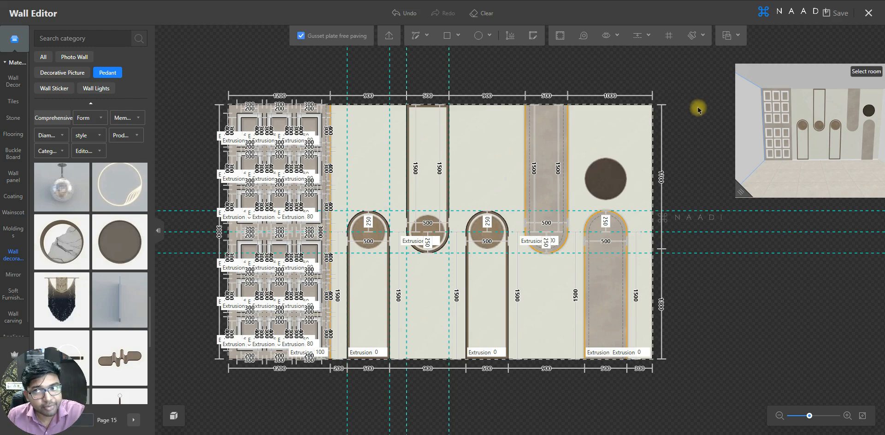
Save the entire wall design as a background wall template named Test_20 for room type All
left_click(727, 38)
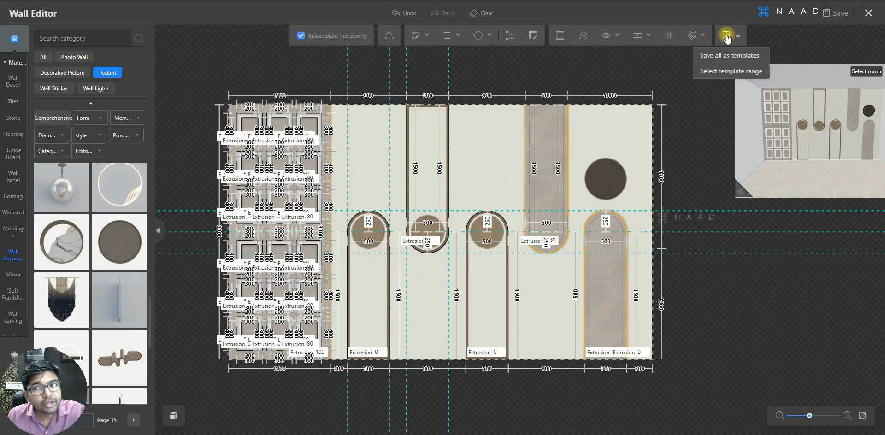
left_click(716, 55)
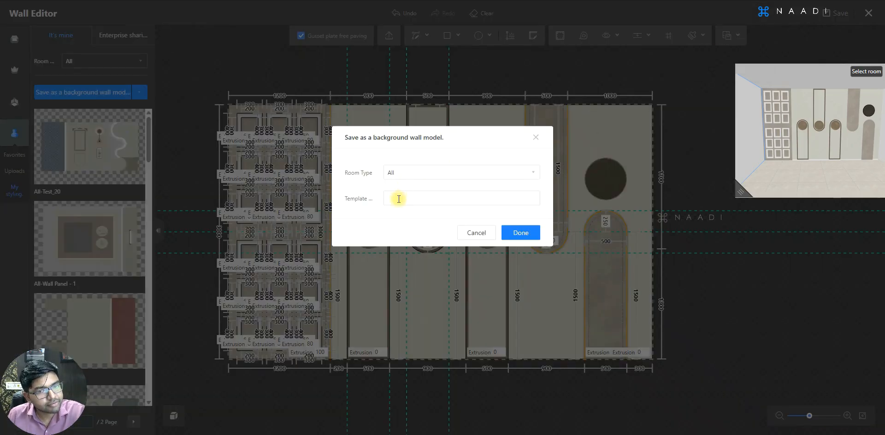
left_click(399, 199)
type("Test_21")
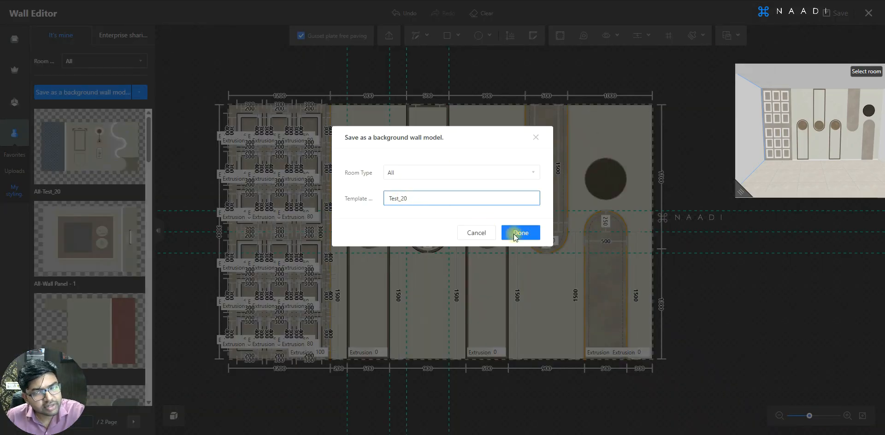
left_click(516, 235)
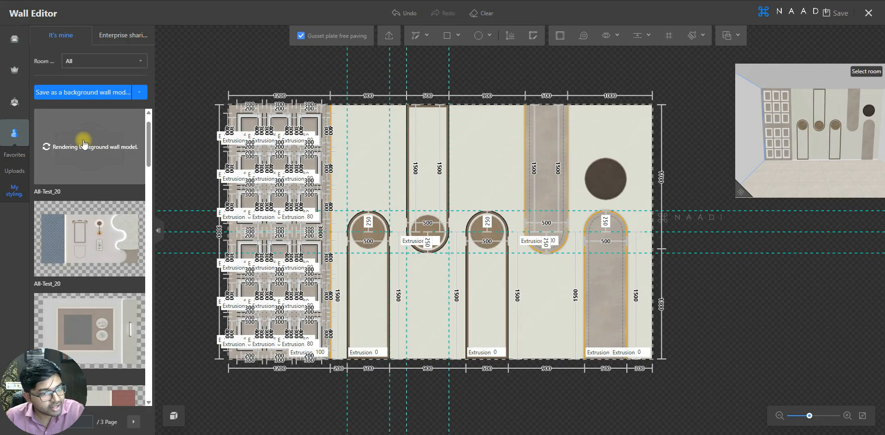
scroll(90, 157, "down", 4)
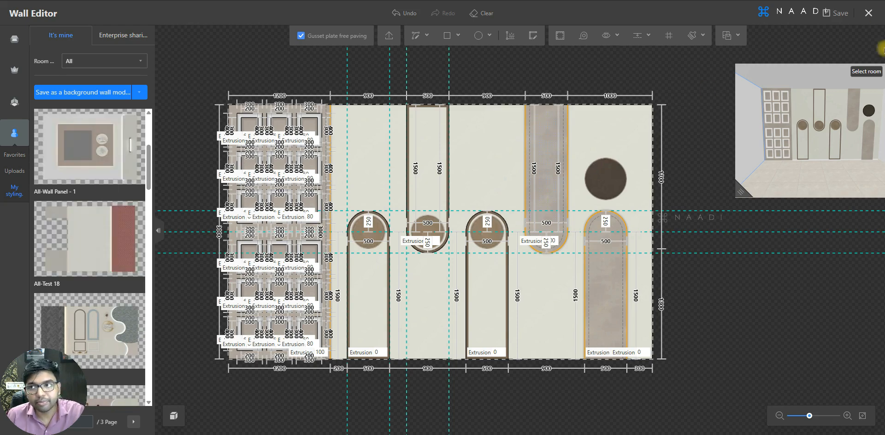
Save the wall project and leave the Wall Editor for the 3D room view
left_click(835, 13)
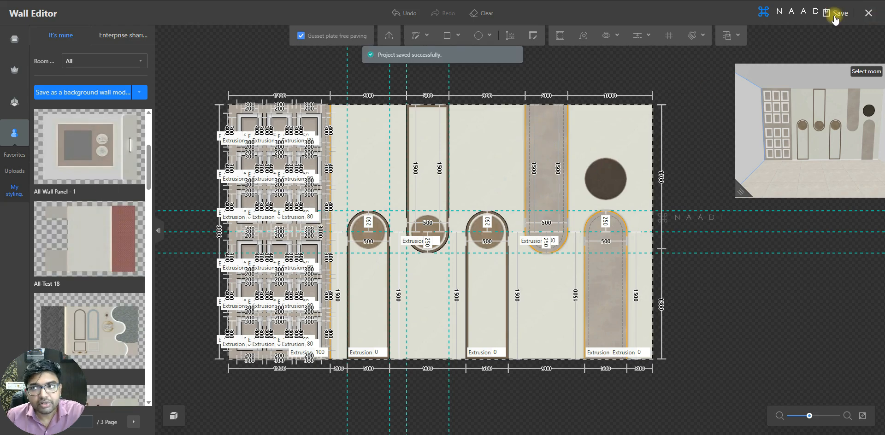
left_click(866, 13)
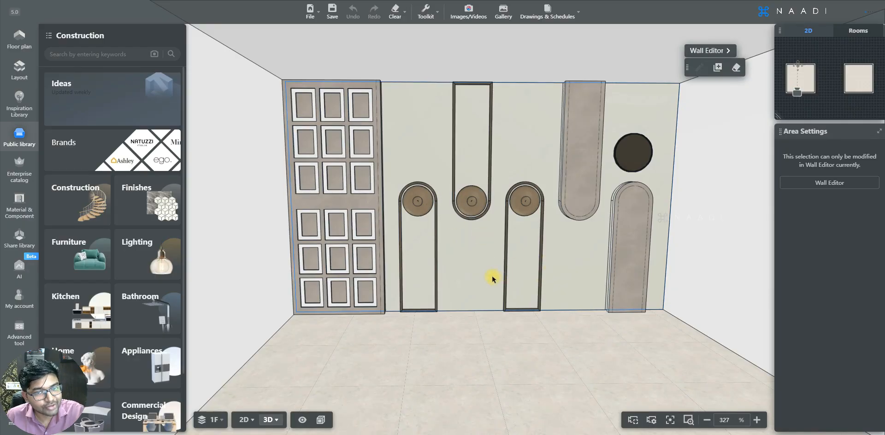
left_click_drag(492, 275, 486, 283)
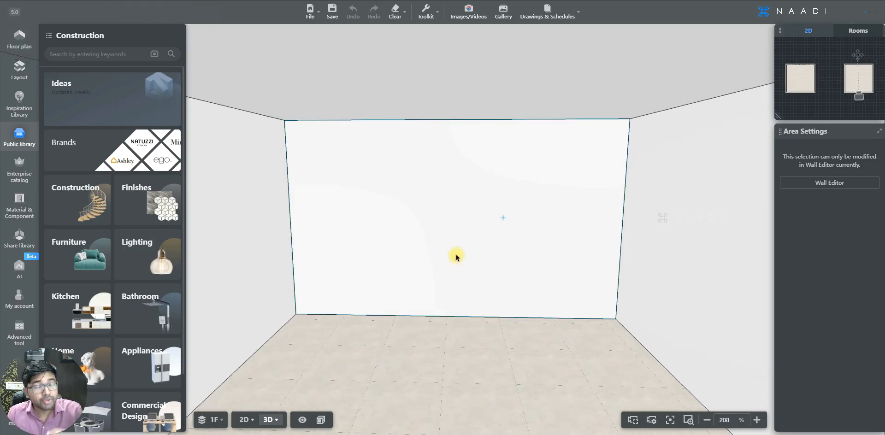
Open the blank wall of the second room in the Wall Editor
left_click(456, 257)
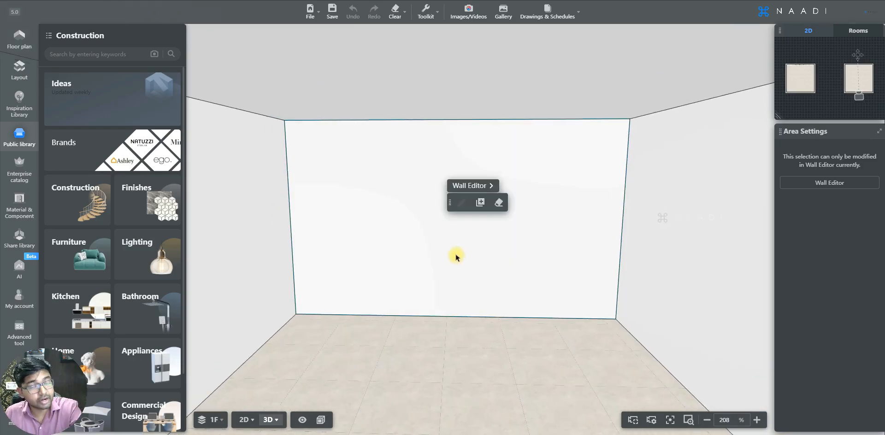
left_click(417, 237)
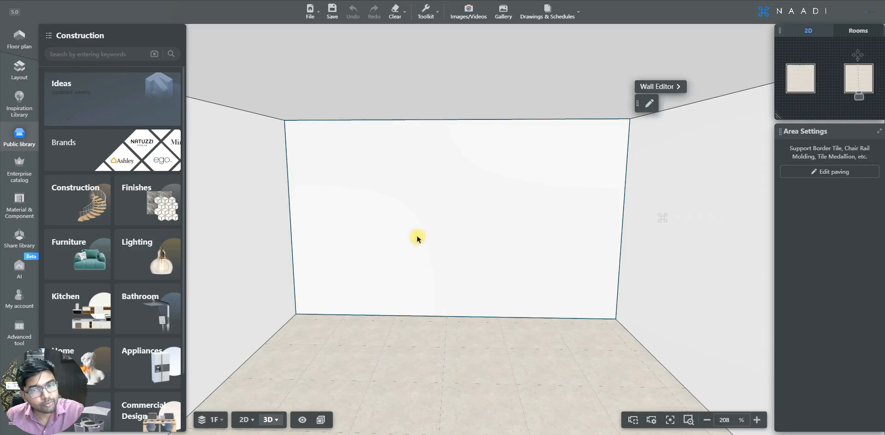
left_click(673, 87)
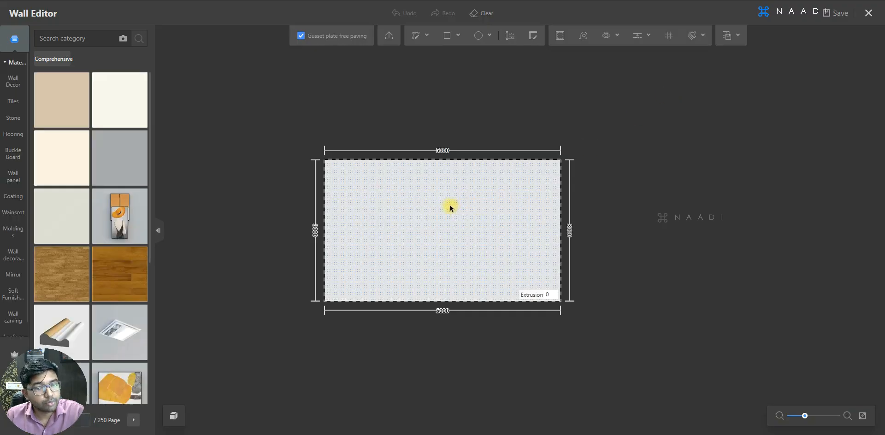
scroll(450, 207, "up", 3)
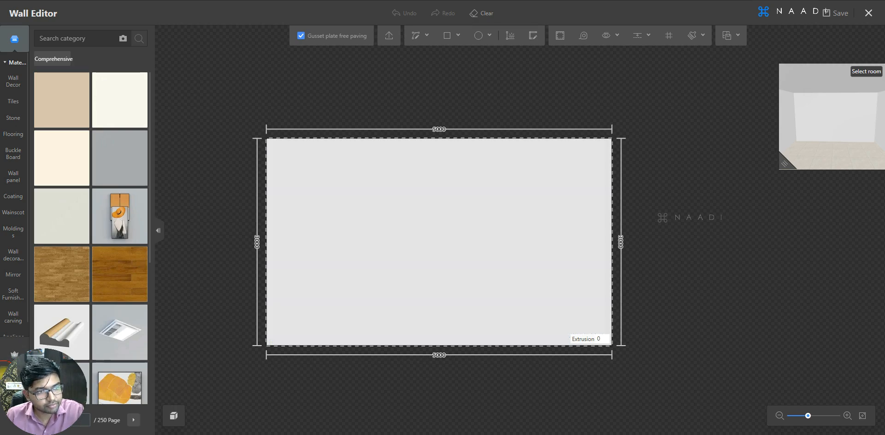
Open the account's own saved wall stylings and look through them for the newly saved Test_20 template
left_click(6, 379)
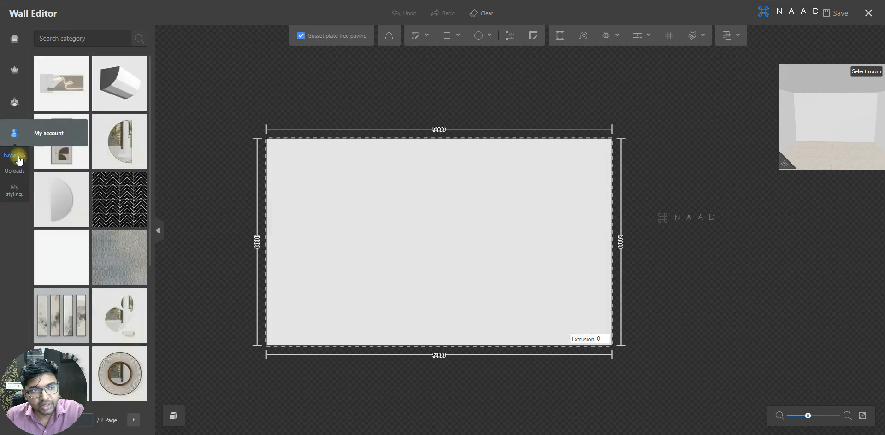
left_click(14, 191)
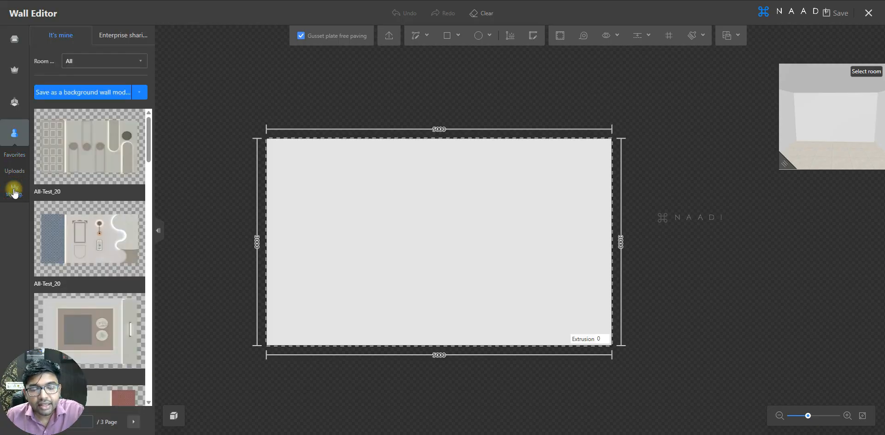
mouse_move(70, 158)
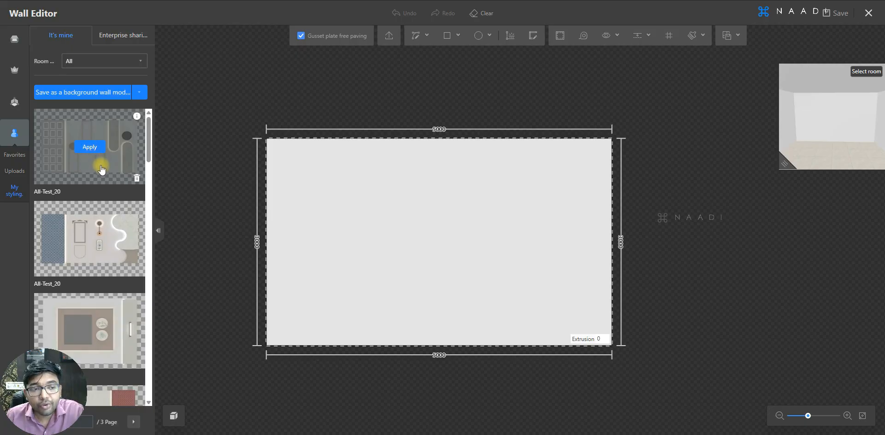
scroll(100, 171, "down", 1)
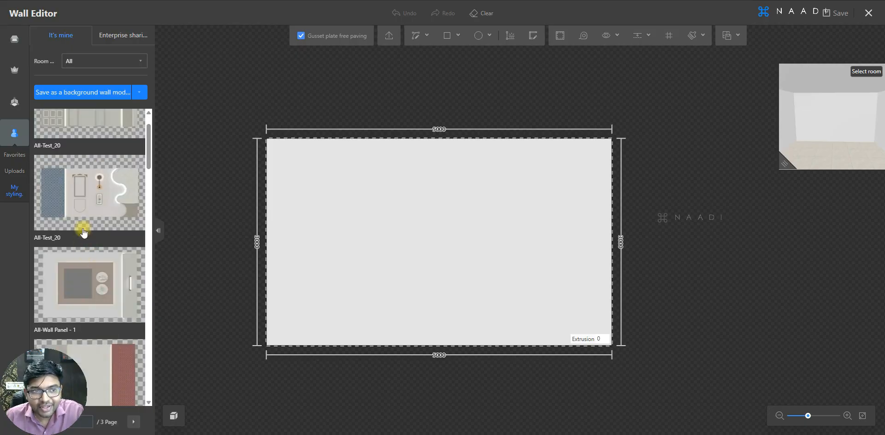
scroll(89, 164, "up", 1)
mouse_move(137, 119)
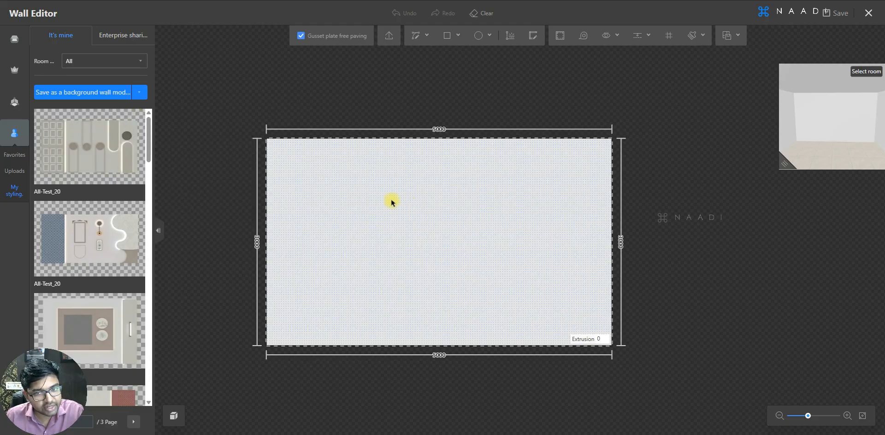
Apply the saved Test_20 styling to the entire blank 5000 by 3000 mm wall and confirm its placement
left_click(391, 202)
mouse_move(96, 148)
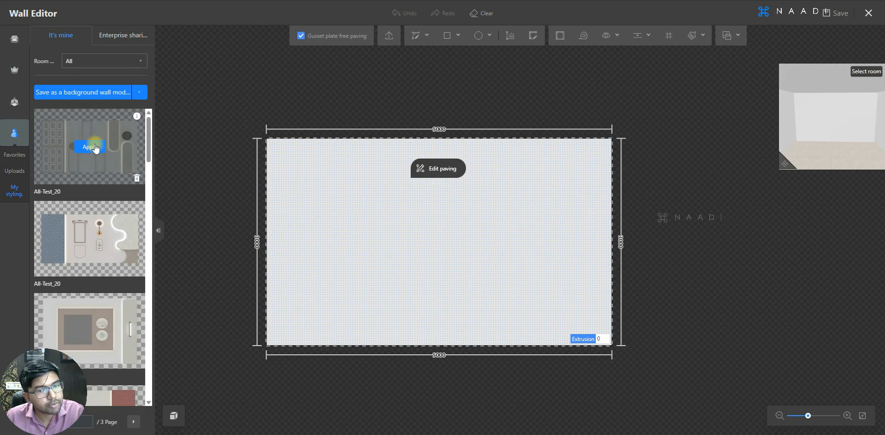
left_click(91, 147)
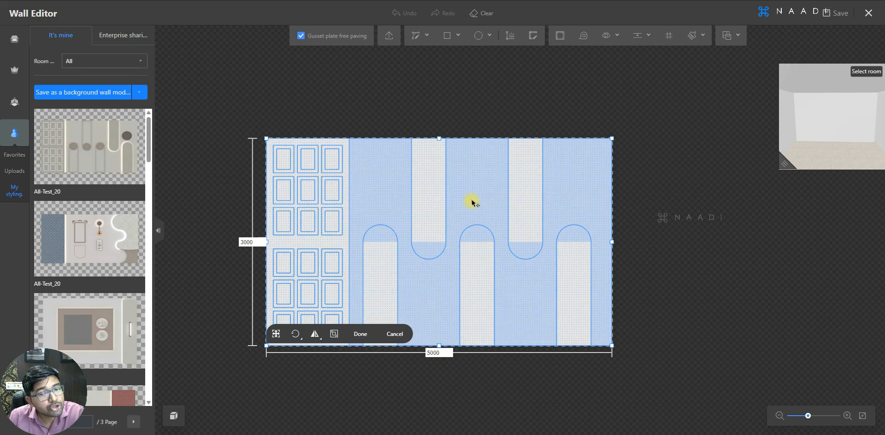
scroll(472, 203, "up", 1)
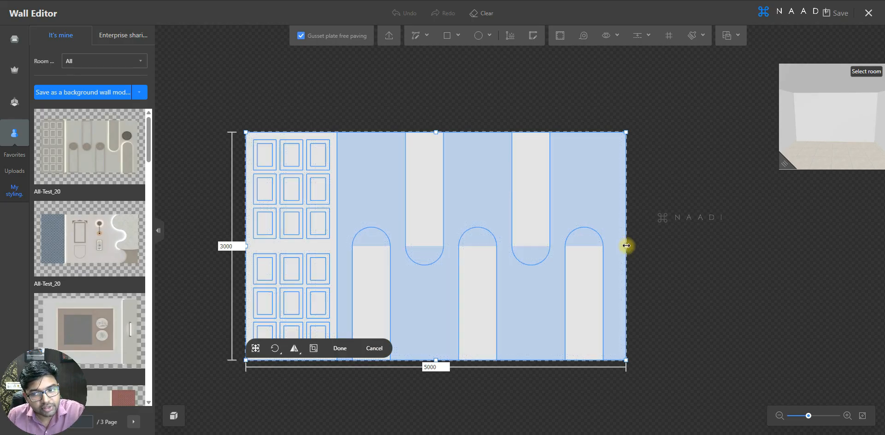
left_click_drag(608, 249, 626, 237)
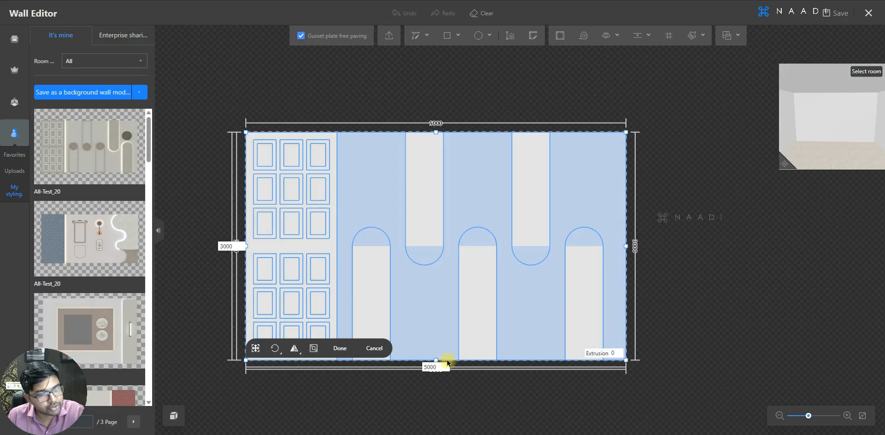
left_click(275, 350)
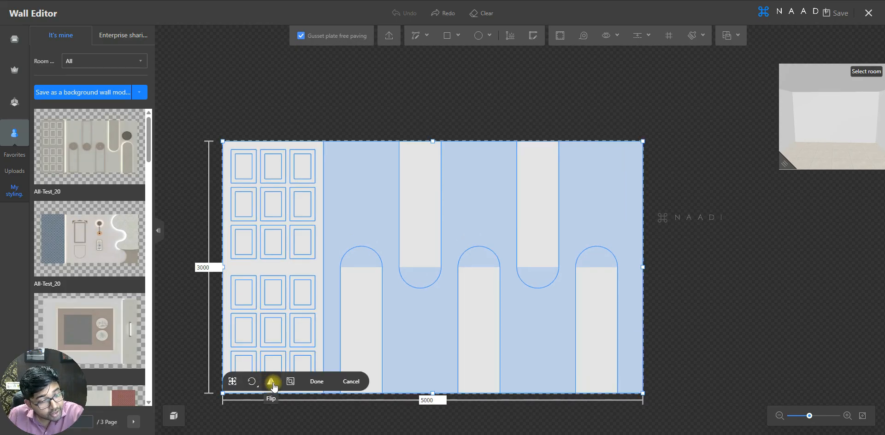
left_click(272, 383)
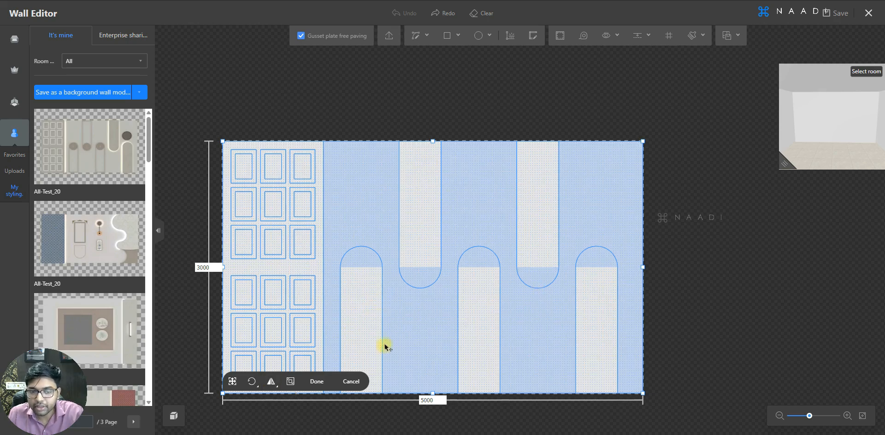
left_click(317, 381)
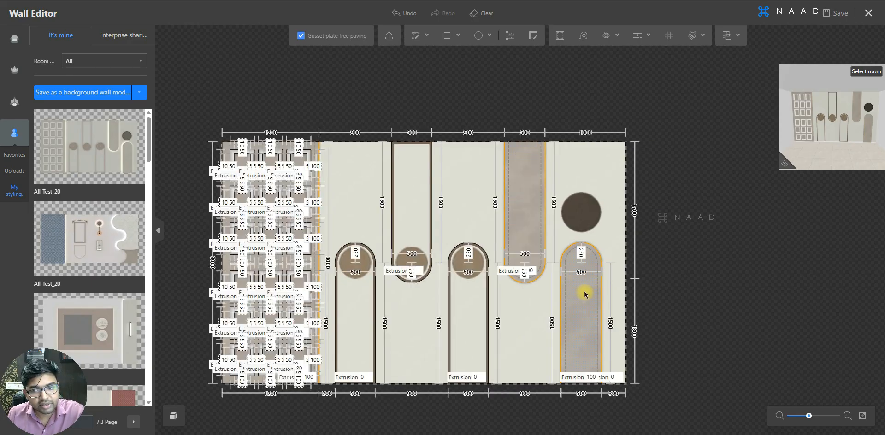
Clear the finish of the lower arched panel at the wall's far right and delete its shape
scroll(584, 292, "up", 2)
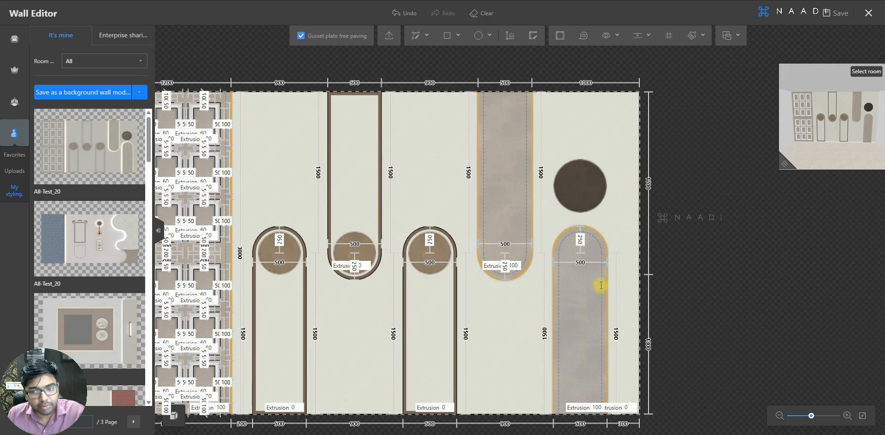
left_click(588, 315)
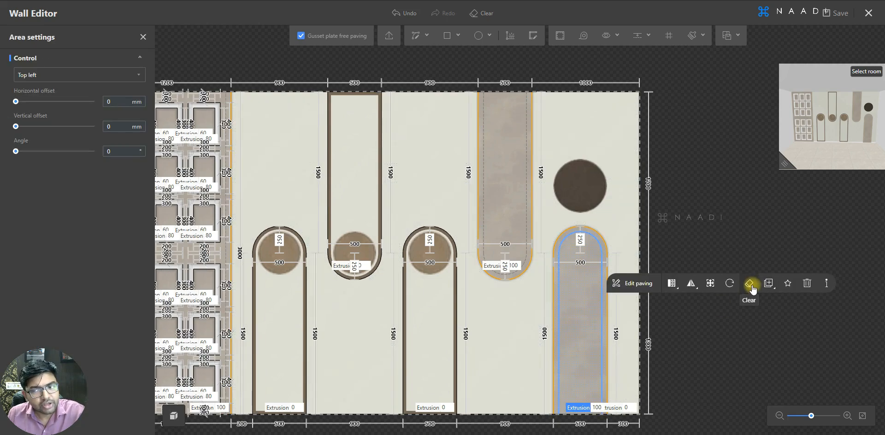
left_click(750, 284)
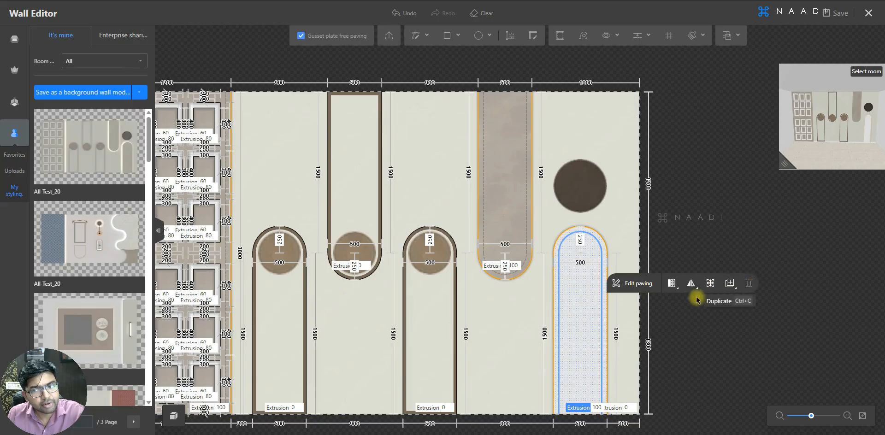
left_click(749, 283)
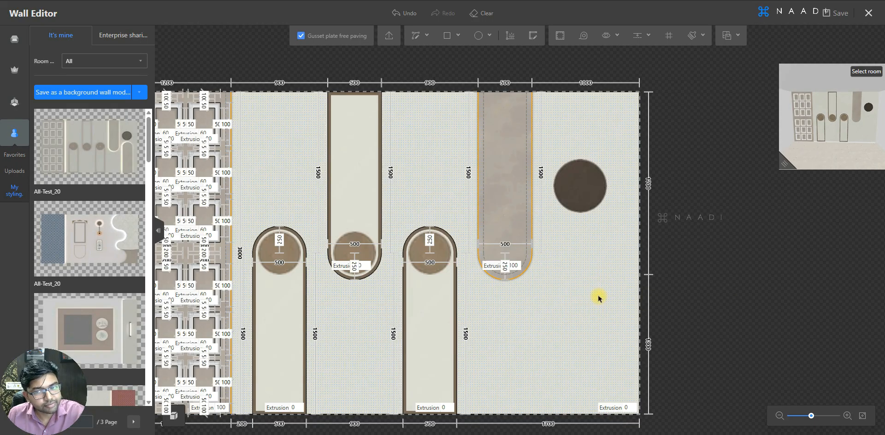
Delete the dark round disc that sits above the removed arch
mouse_move(95, 148)
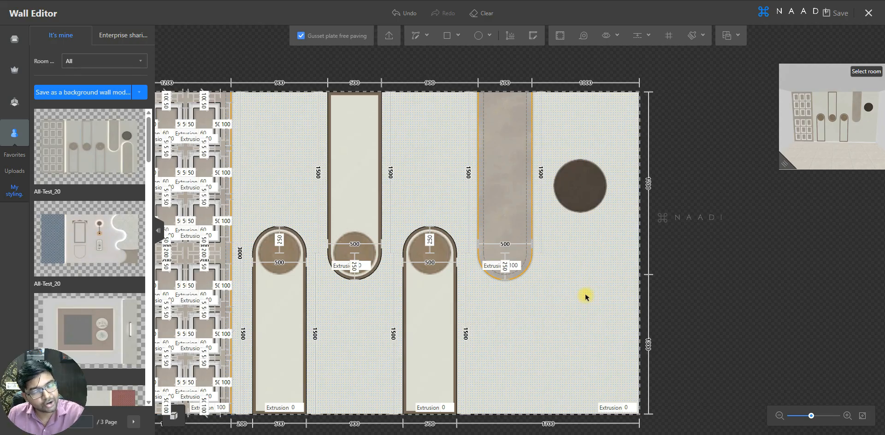
left_click(576, 197)
key("Delete")
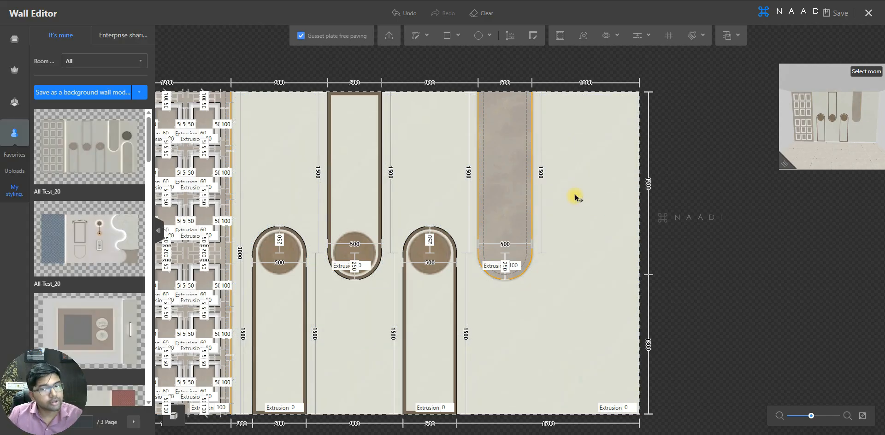
Restyle the wall with a cream background, grey panelled section and round four-part Pedant decoration, and save it
scroll(595, 253, "down", 2)
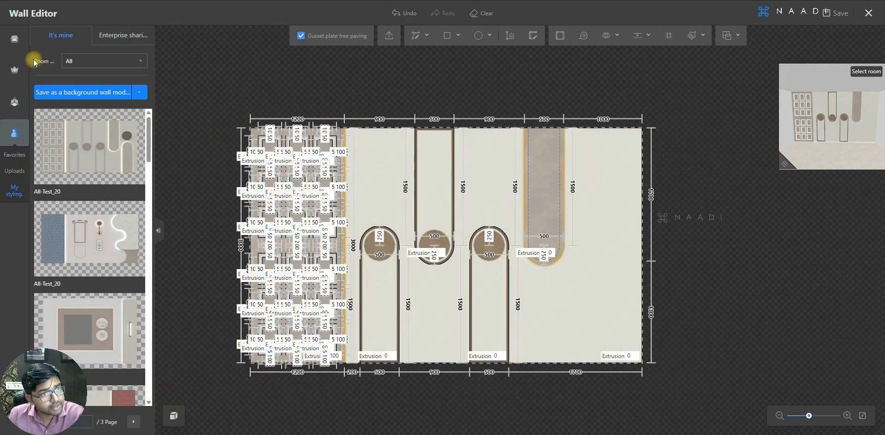
left_click(14, 38)
scroll(257, 170, "up", 1)
scroll(257, 171, "up", 1)
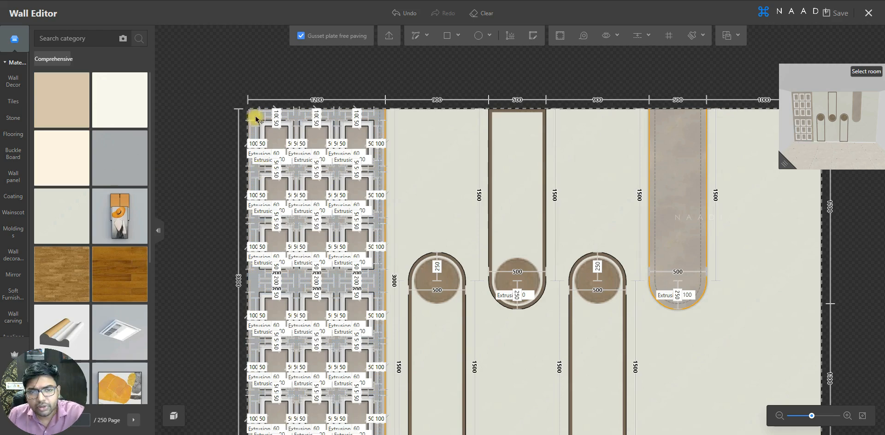
left_click_drag(64, 167, 446, 188)
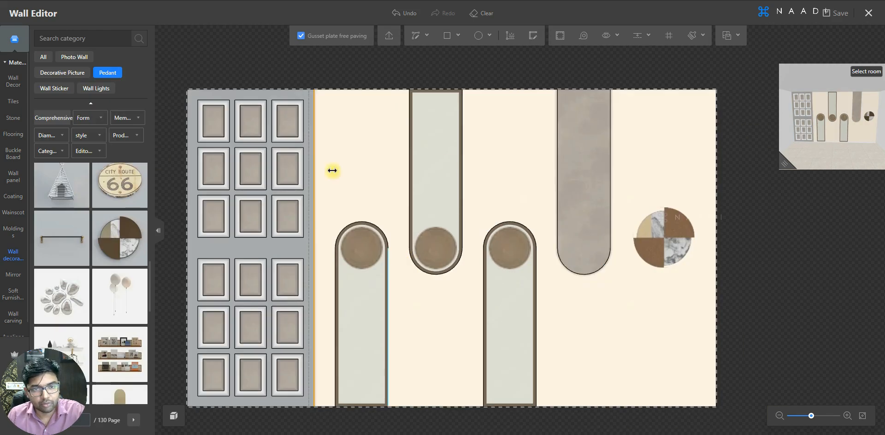
left_click(840, 15)
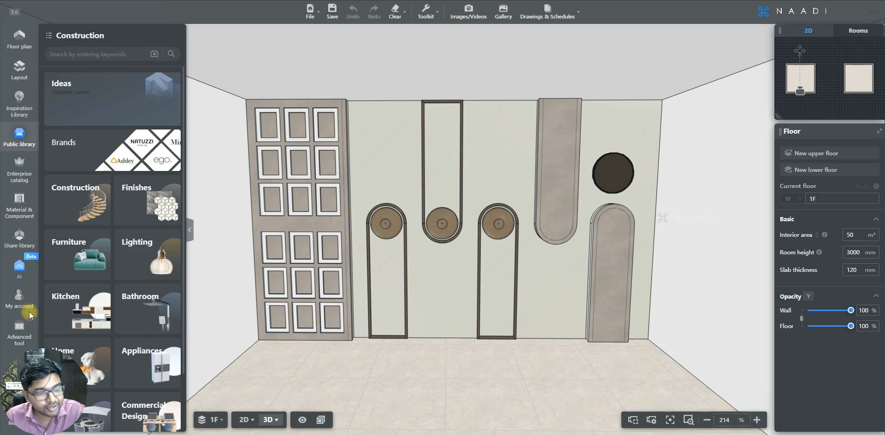
Enter the Closet tool and place the Louvers end panel from Auxiliaries on the side wall near the room corner
left_click(17, 330)
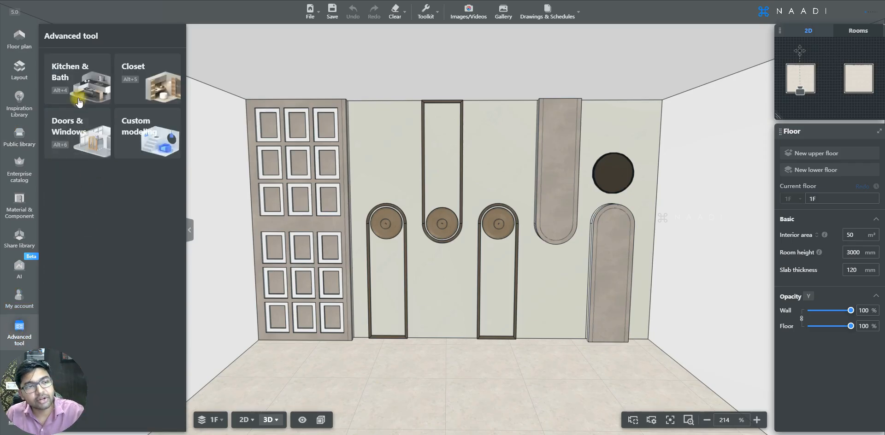
left_click(151, 85)
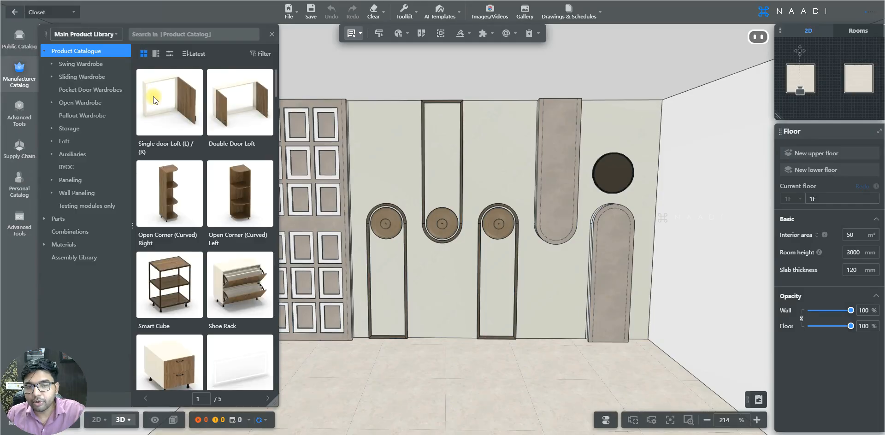
left_click(75, 156)
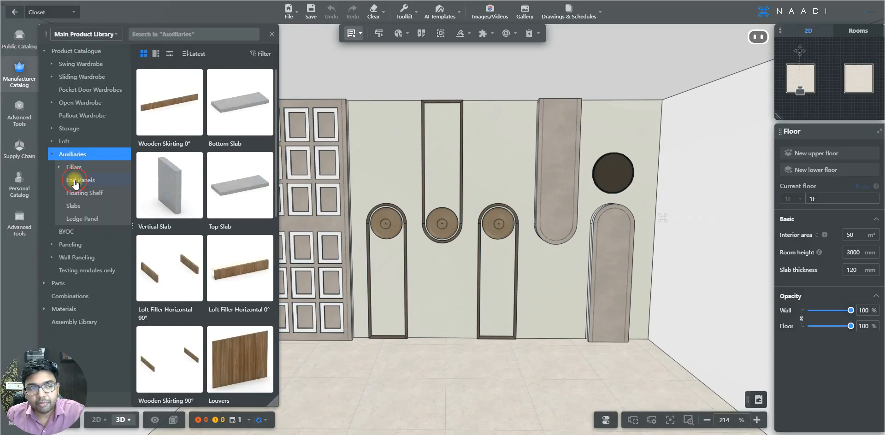
left_click(75, 181)
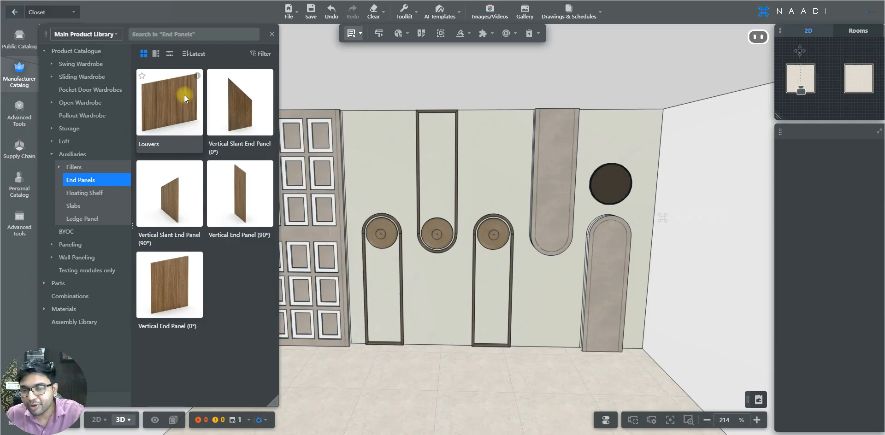
left_click_drag(182, 100, 676, 346)
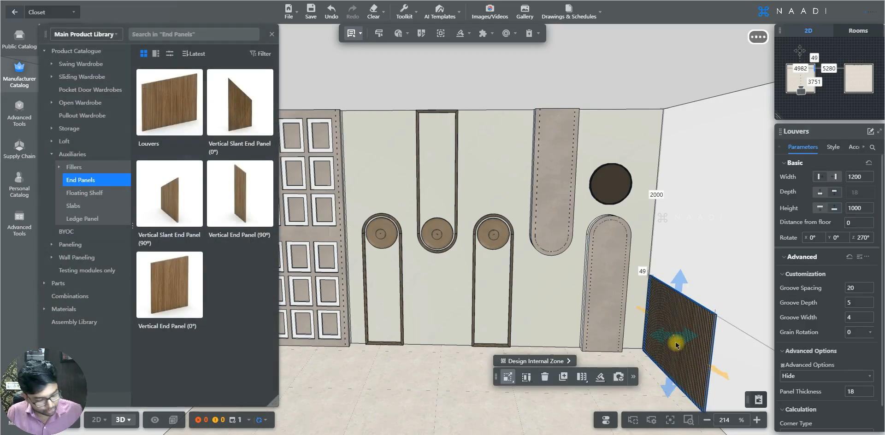
Stretch the louver panel to the full 3000 mm wall height and widen it into the corner to about 1365.6 mm
key("d")
left_click_drag(686, 300, 723, 291)
scroll(722, 293, "up", 3)
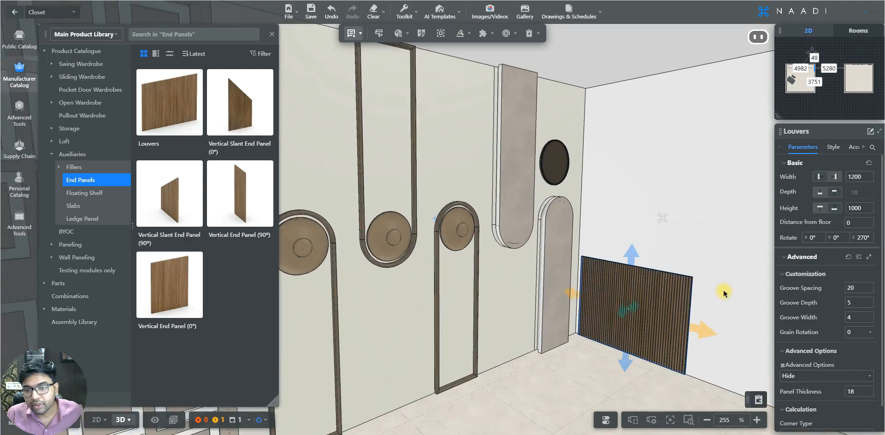
key("d")
key("s")
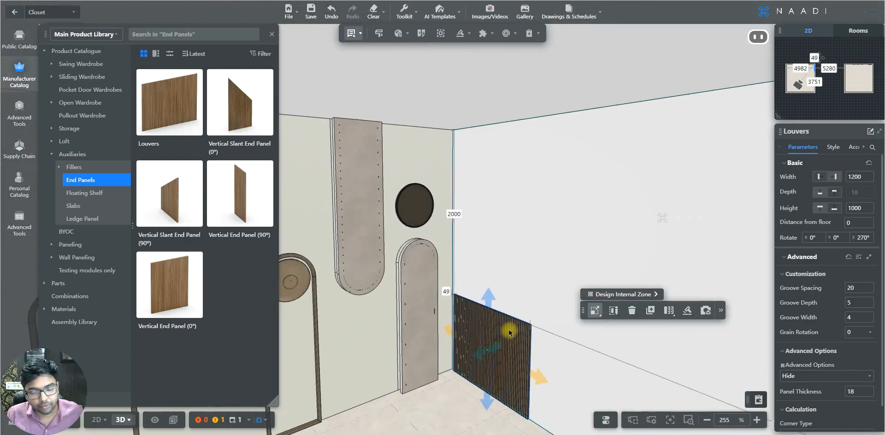
left_click(508, 327)
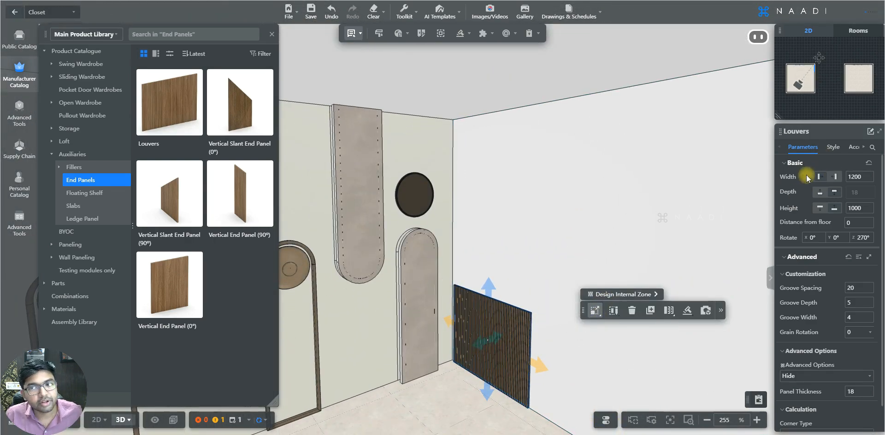
left_click(854, 177)
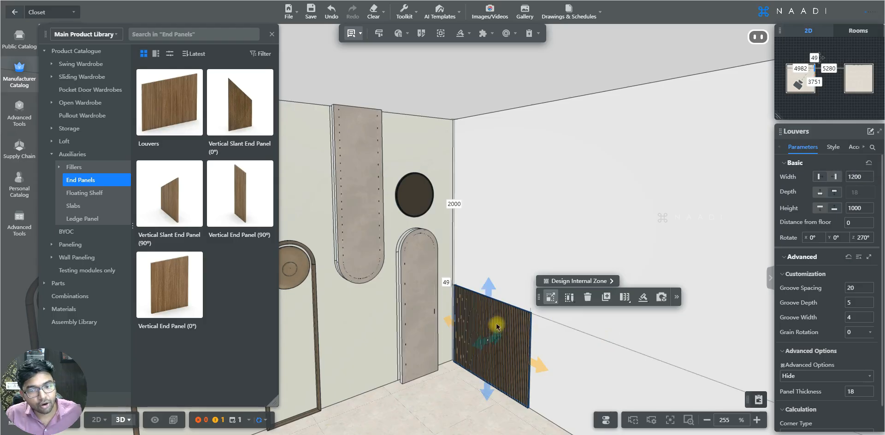
left_click_drag(487, 291, 486, 99)
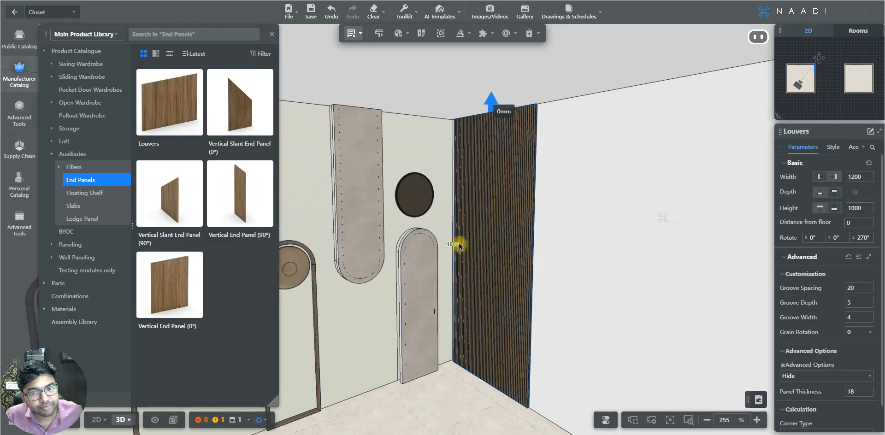
left_click(451, 246)
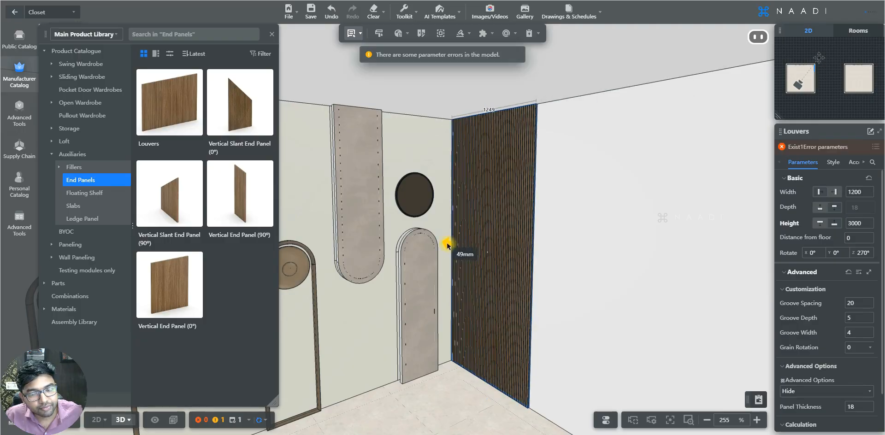
left_click_drag(541, 266, 587, 343)
Try a groove spacing of 10 on the louver panel and settle on 50
scroll(511, 350, "up", 5)
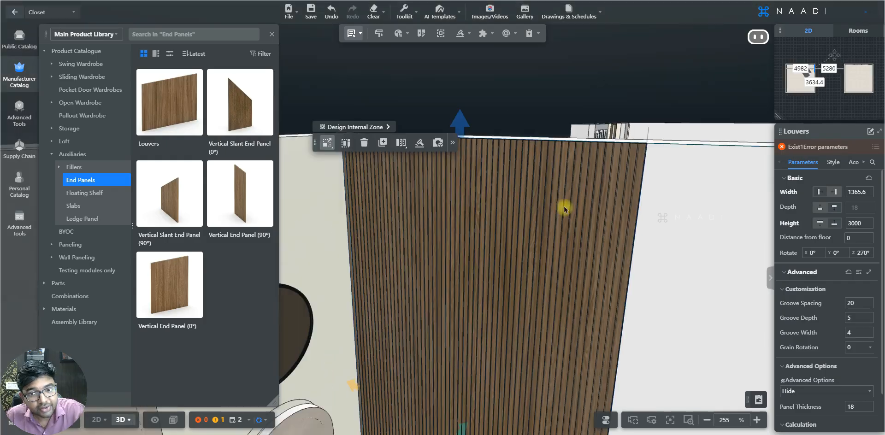
key("Escape")
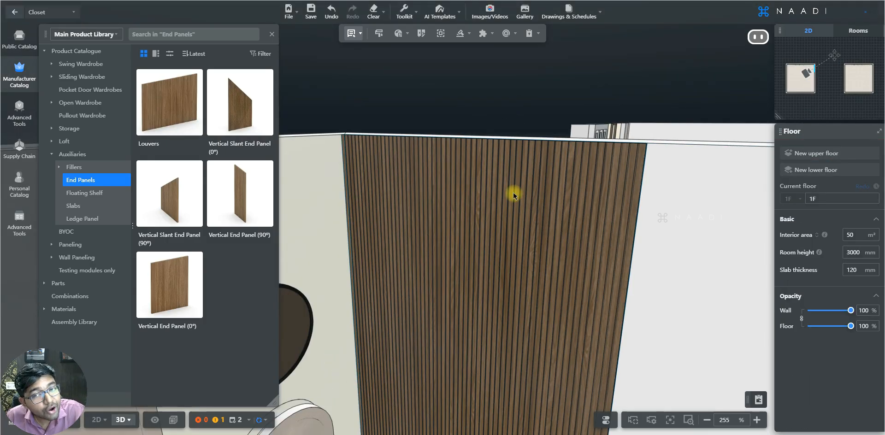
left_click(513, 195)
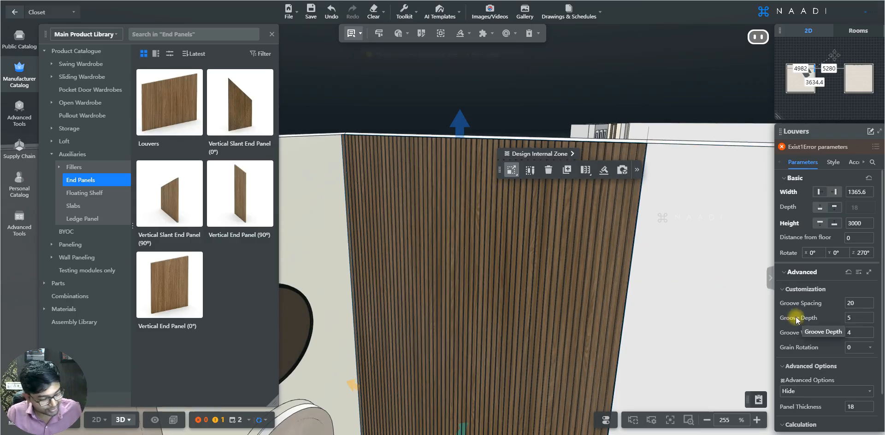
key("w")
key("s")
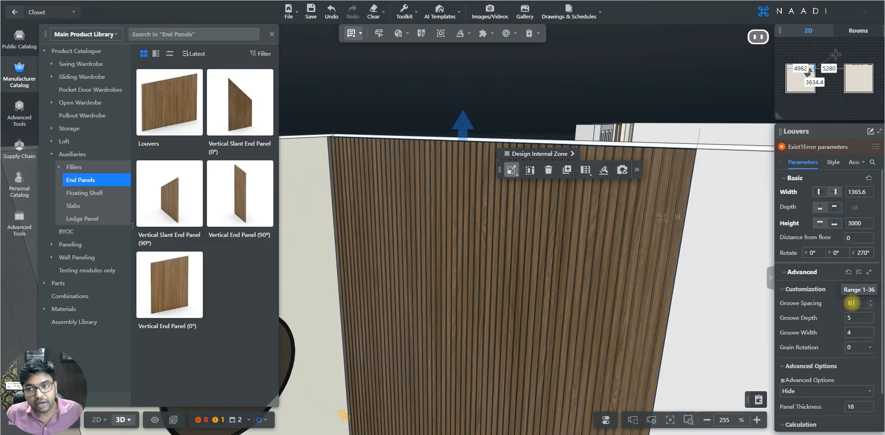
key("Return")
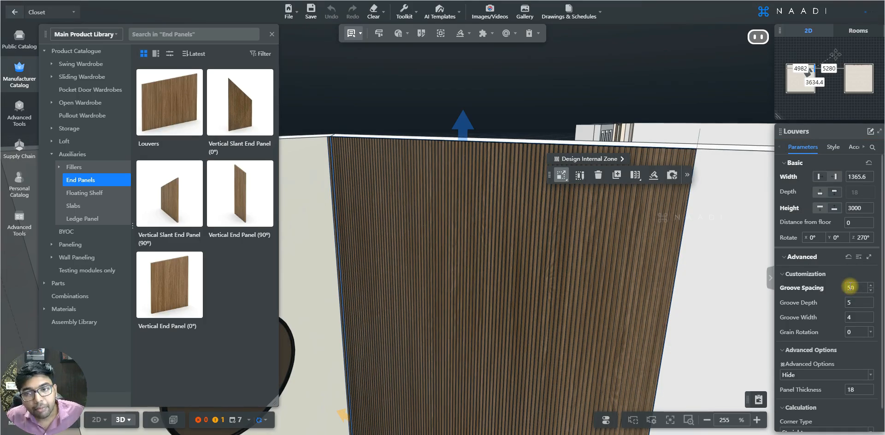
key("Return")
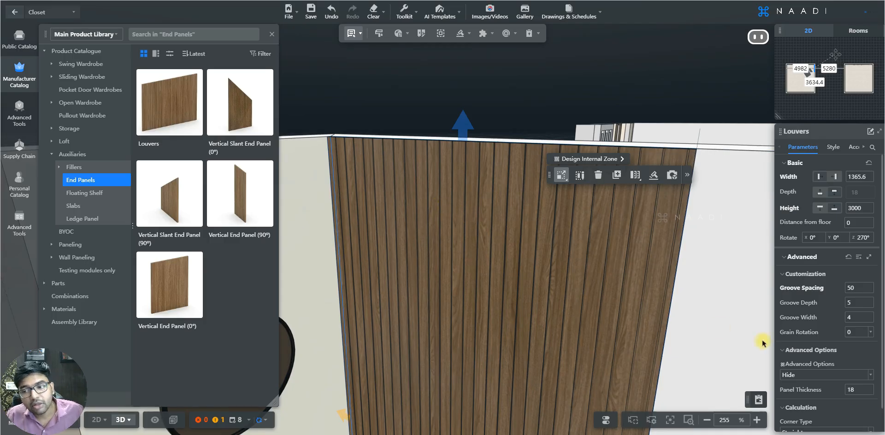
Set the louver panel's thickness to 25 and its groove width to 25
left_click(848, 390)
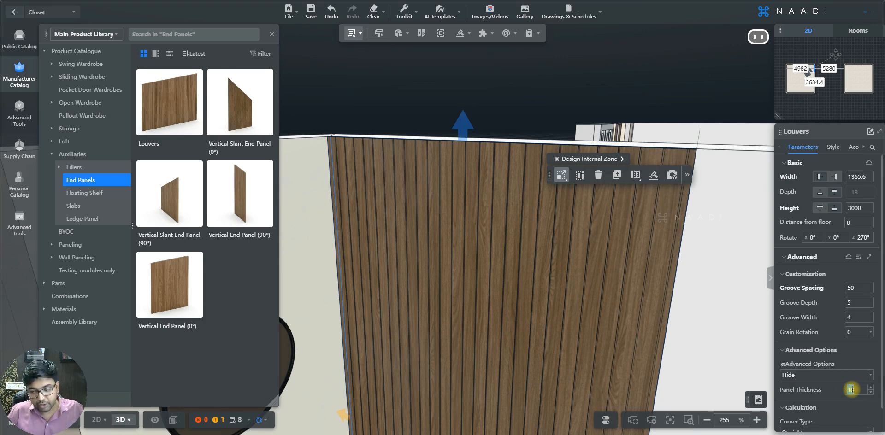
type("25")
key("Return")
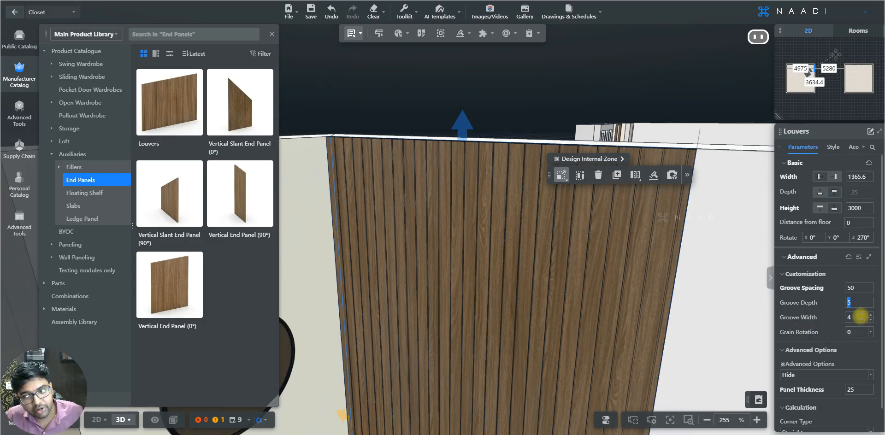
key("Return")
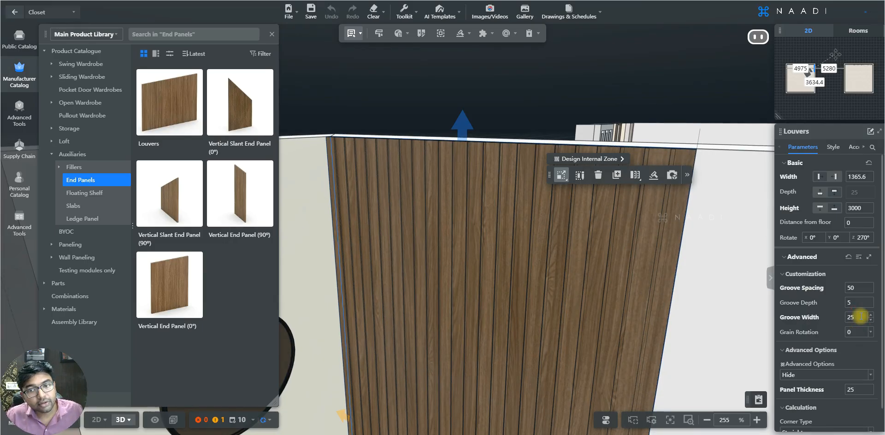
key("Return")
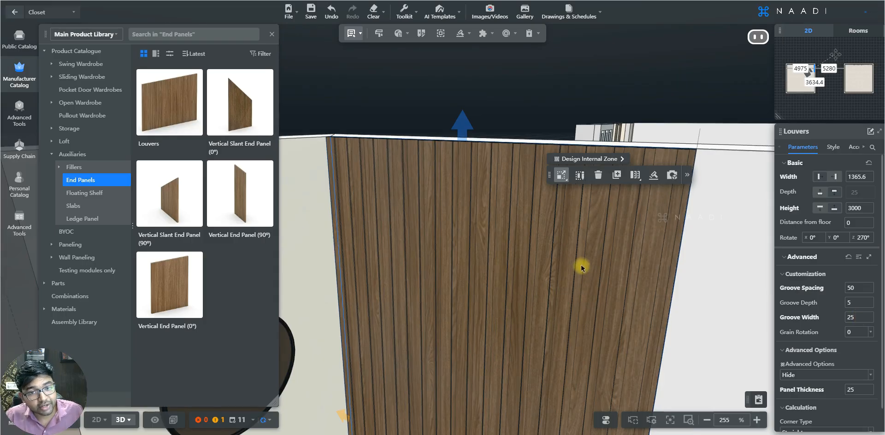
Lower the louver panel's top edge to a panel height of about 2341.4 mm
key("s")
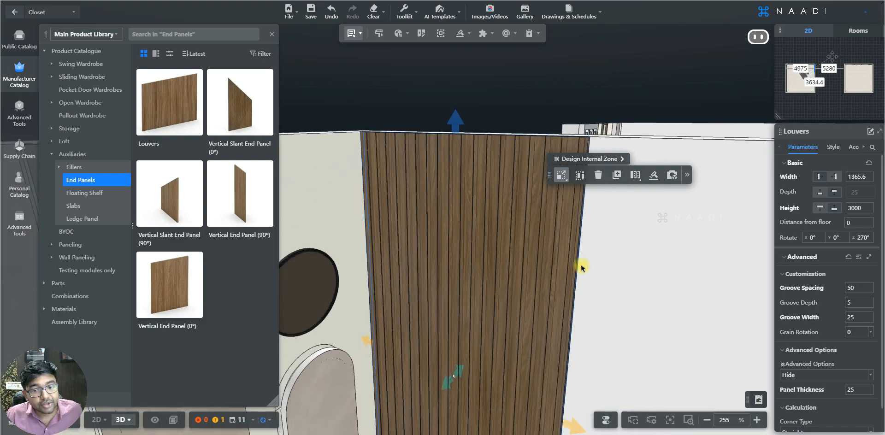
key("d")
key("a")
key("s")
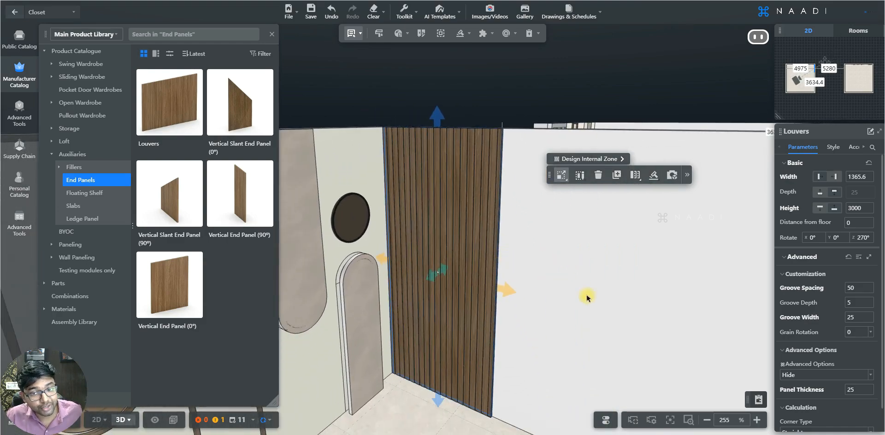
left_click_drag(600, 298, 624, 293)
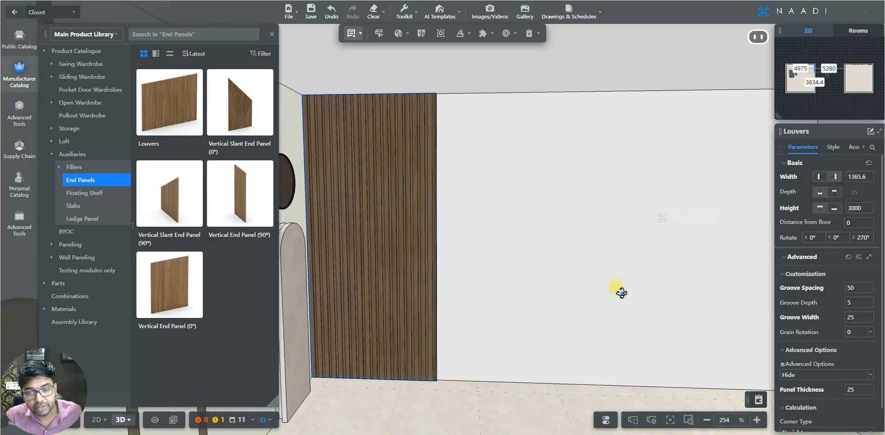
key("d")
key("a")
key("w")
left_click_drag(379, 92, 380, 160)
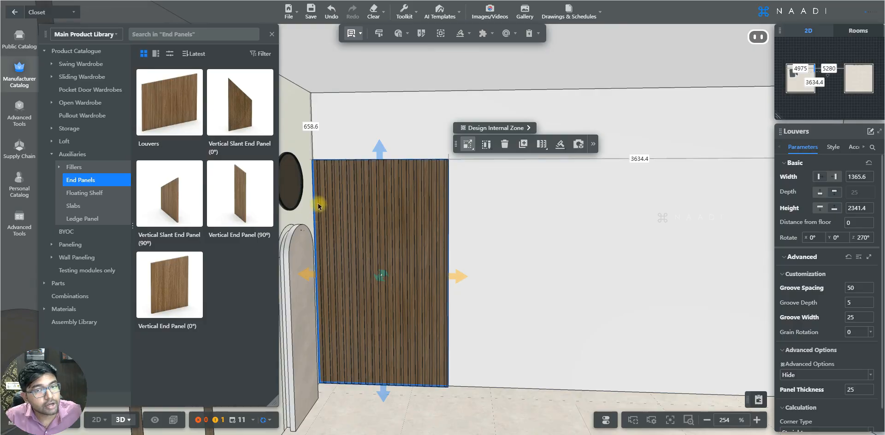
Change the louver panel's corner type to Rounded and give both top corners a radius of 625
scroll(828, 296, "down", 1)
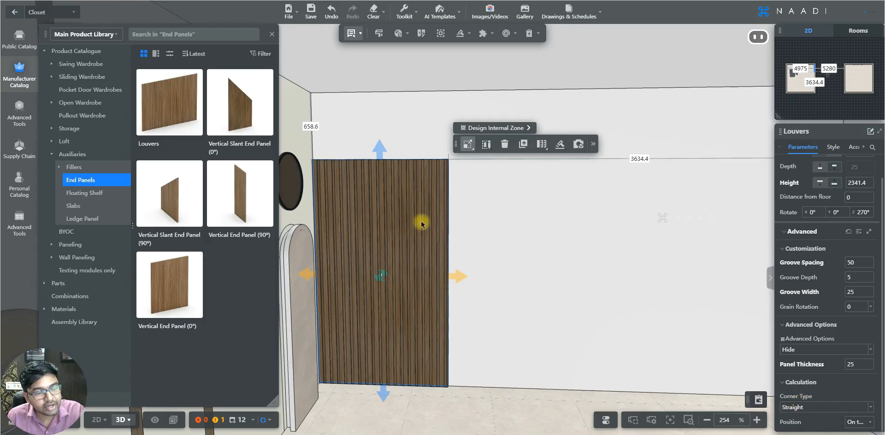
left_click(861, 407)
left_click(817, 392)
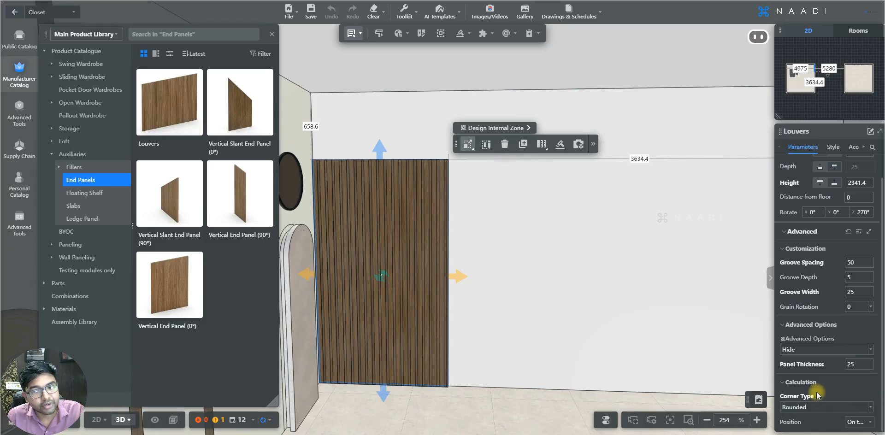
scroll(822, 388, "down", 2)
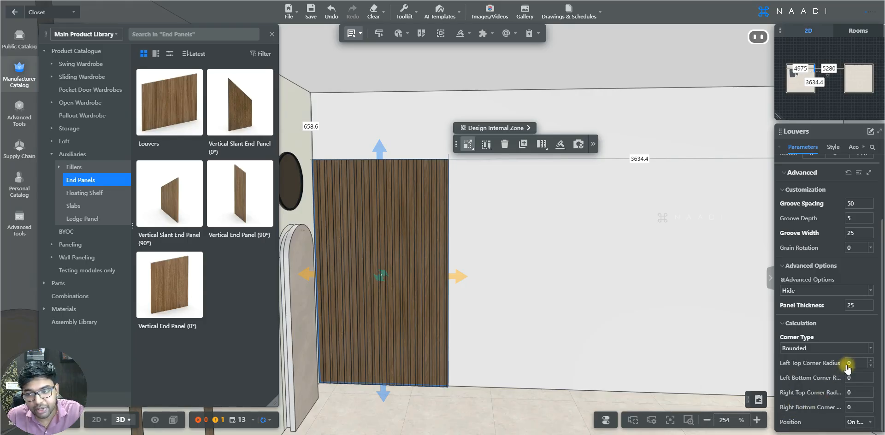
type("625")
key("Return")
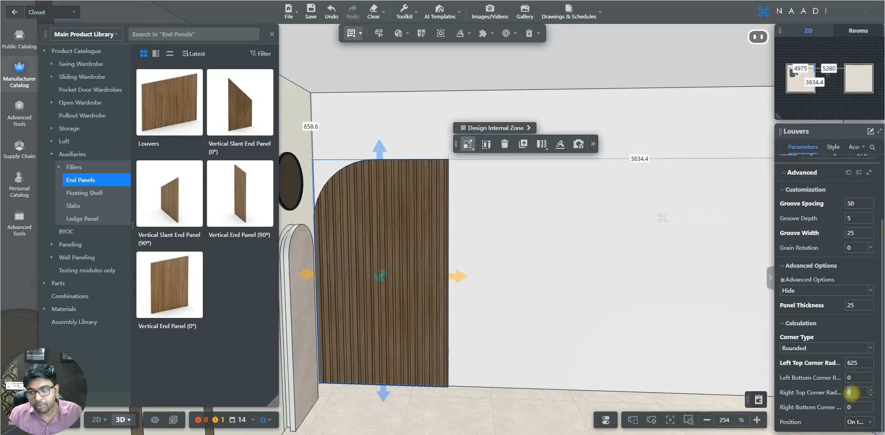
left_click(849, 392)
type("625")
key("Return")
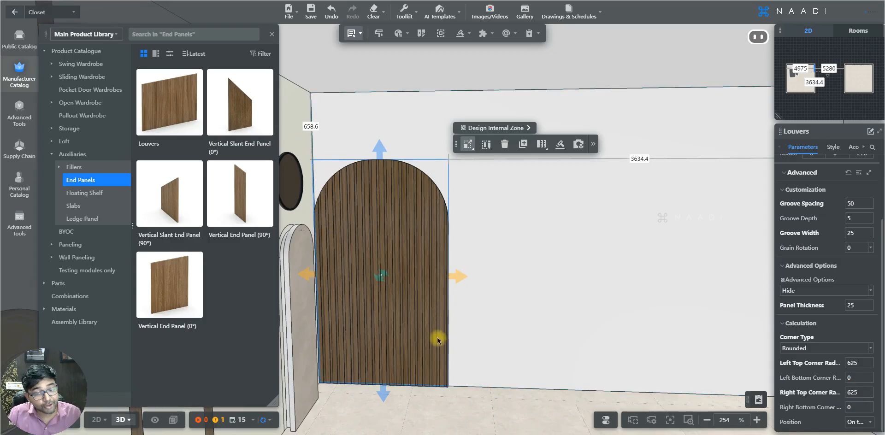
Set the louver panel's left and right bottom corner radii to 625 and deselect the panel
left_click(850, 376)
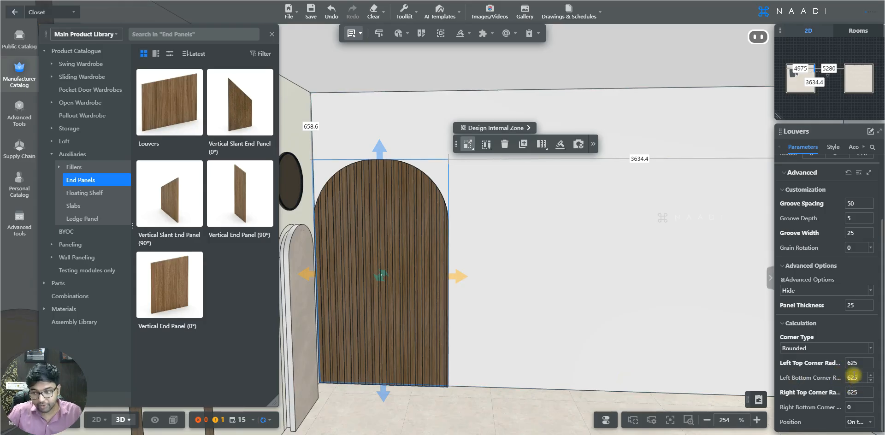
type("625")
left_click(854, 407)
type("625")
key("Return")
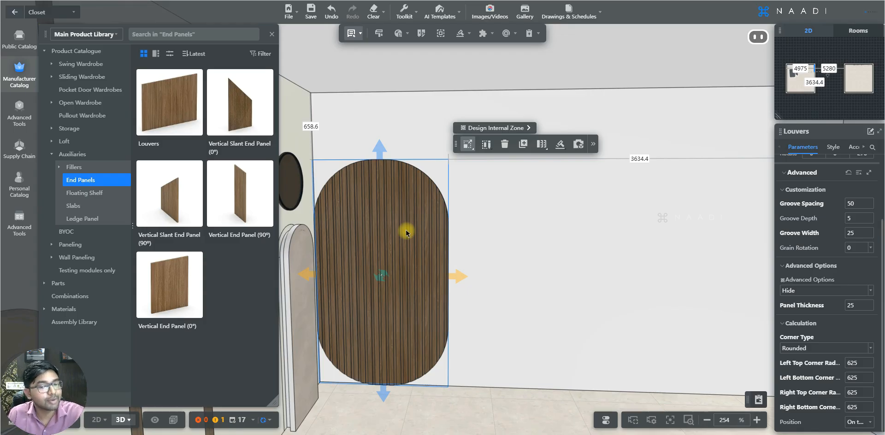
left_click(433, 338)
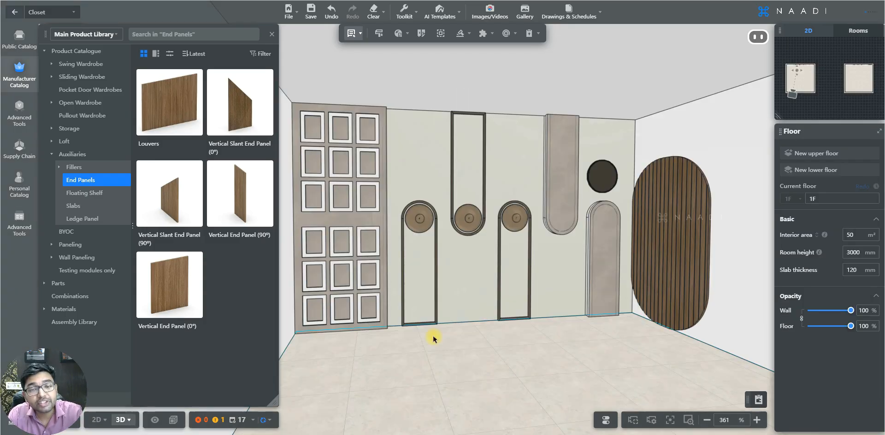